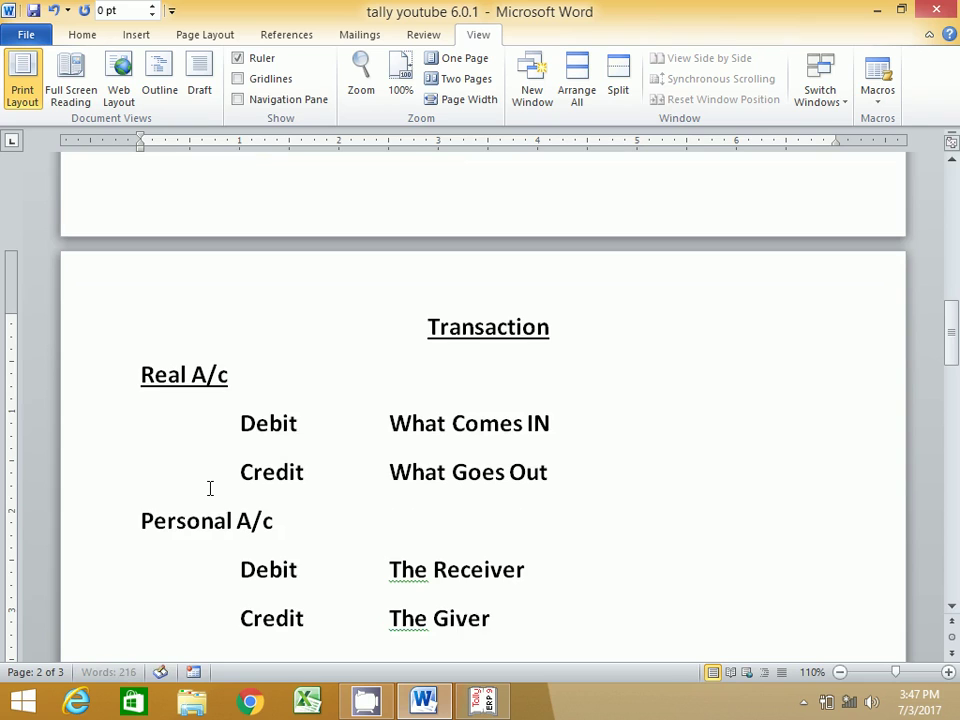
# Add a "Nominal A/c" heading line below the Personal A/c rules on the Transaction page
pyautogui.press('Return')
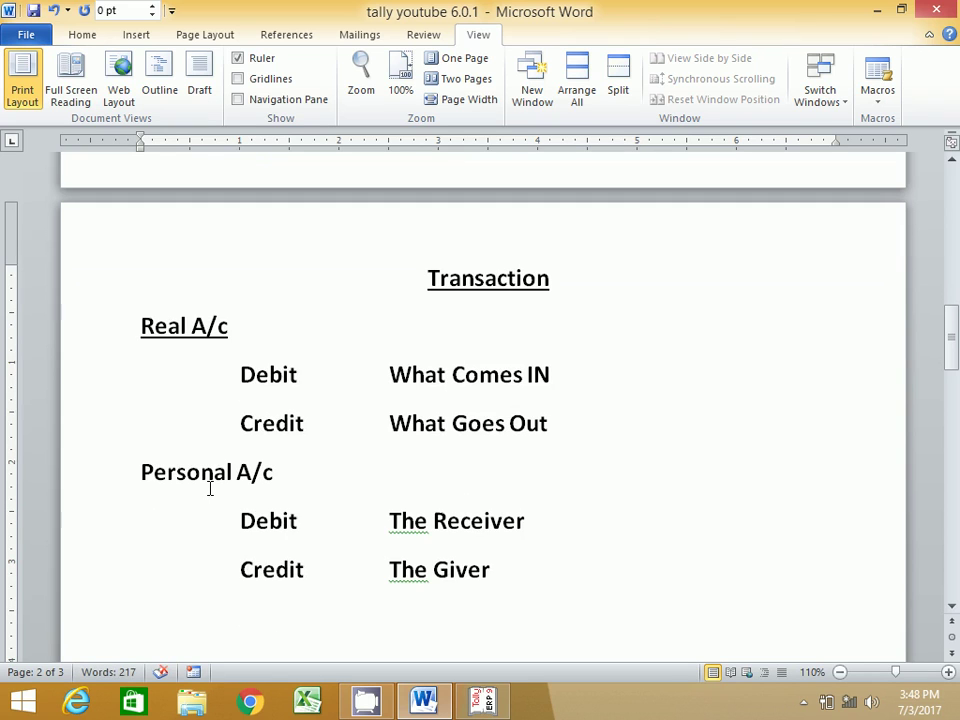
pyautogui.write('Nomia')
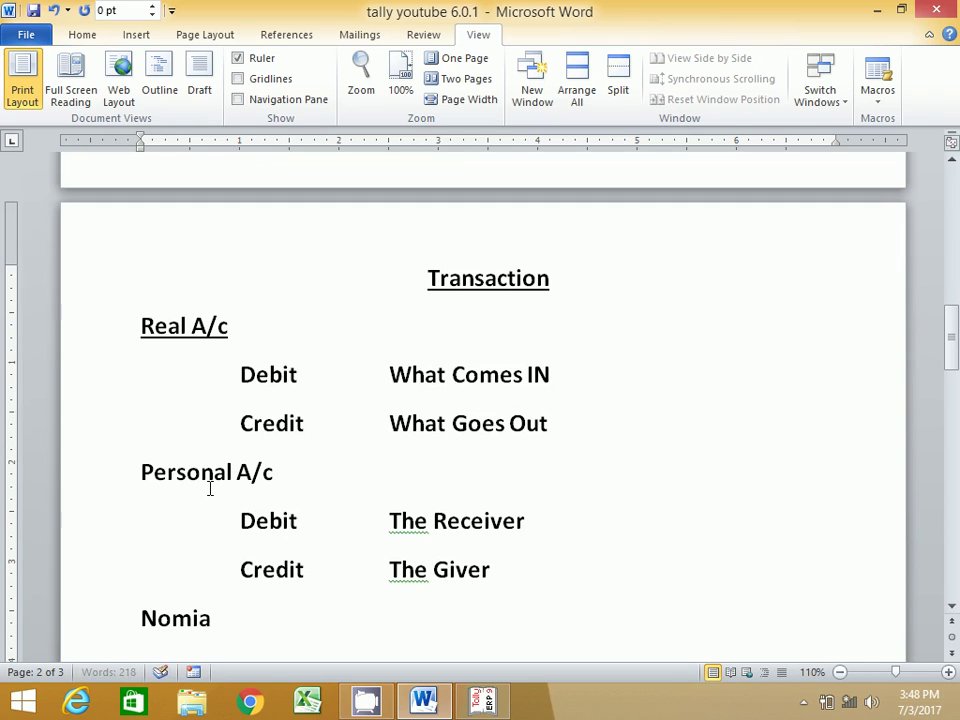
pyautogui.press('BackSpace')
pyautogui.write('nal A/c')
pyautogui.press('Return')
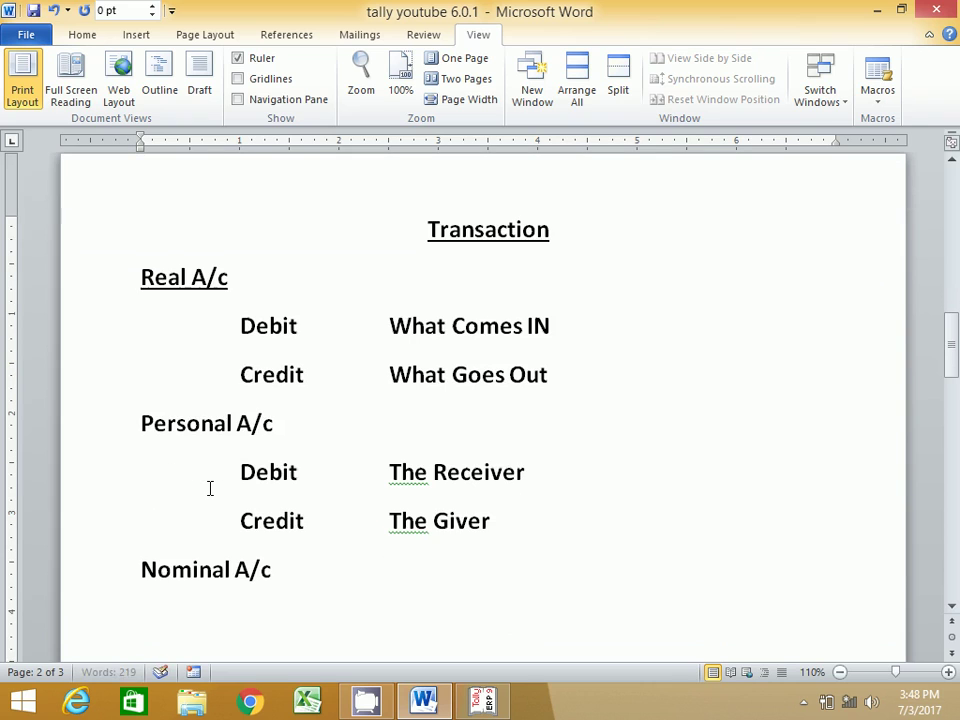
# Add an indented Debit line under Nominal A/c with the rule "All Expenditure and losses"
pyautogui.press('Tab')
pyautogui.write('Debit')
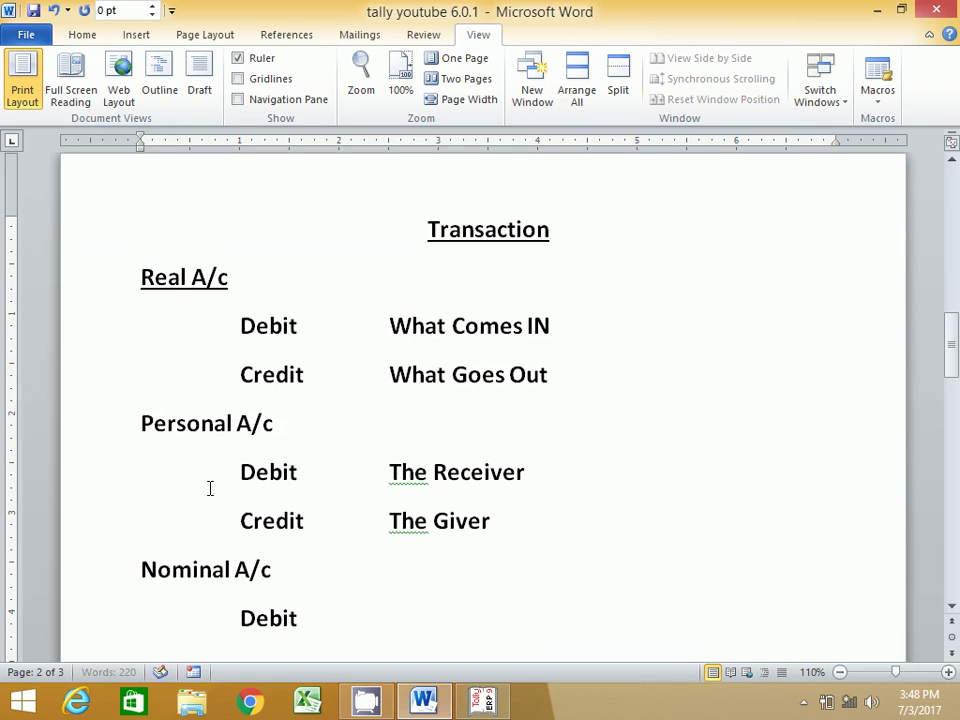
pyautogui.press('Tab')
pyautogui.write('All Expe')
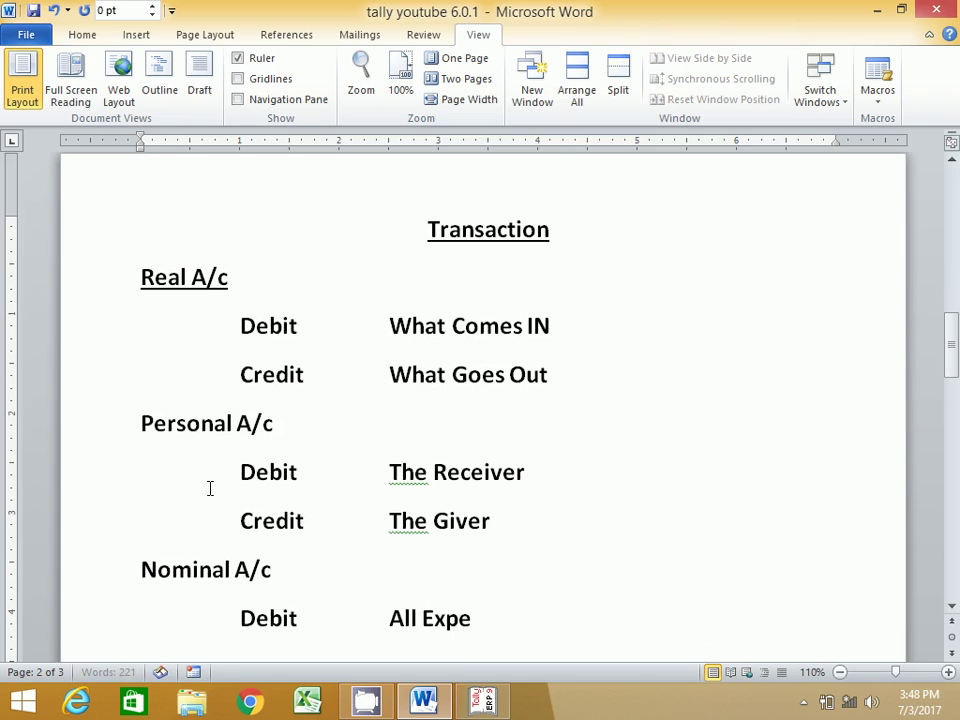
pyautogui.write('nditure')
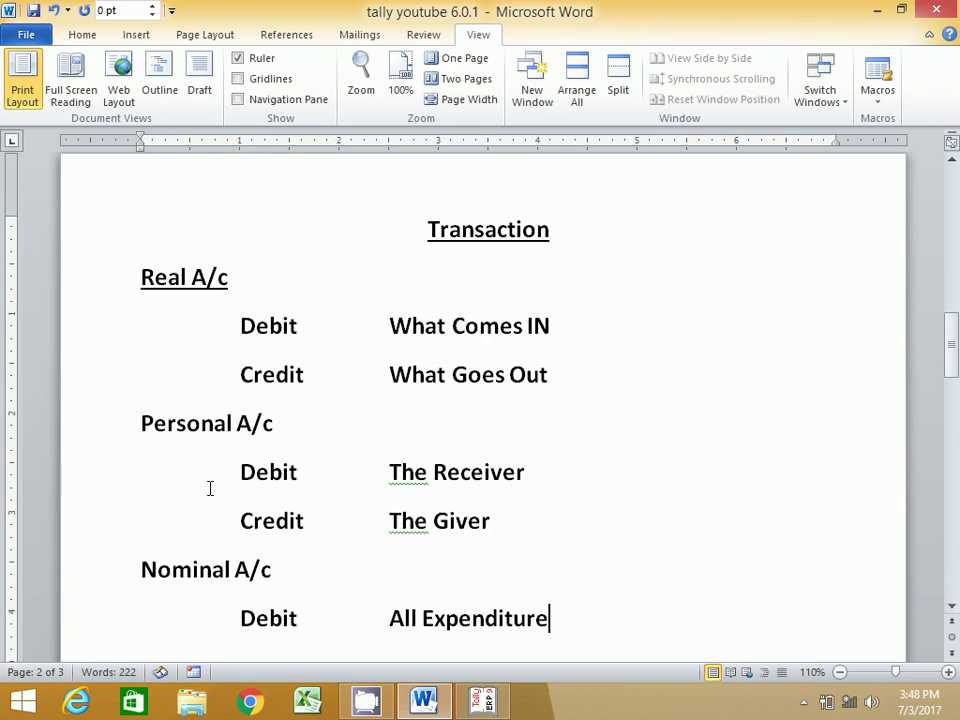
pyautogui.write(' and lo')
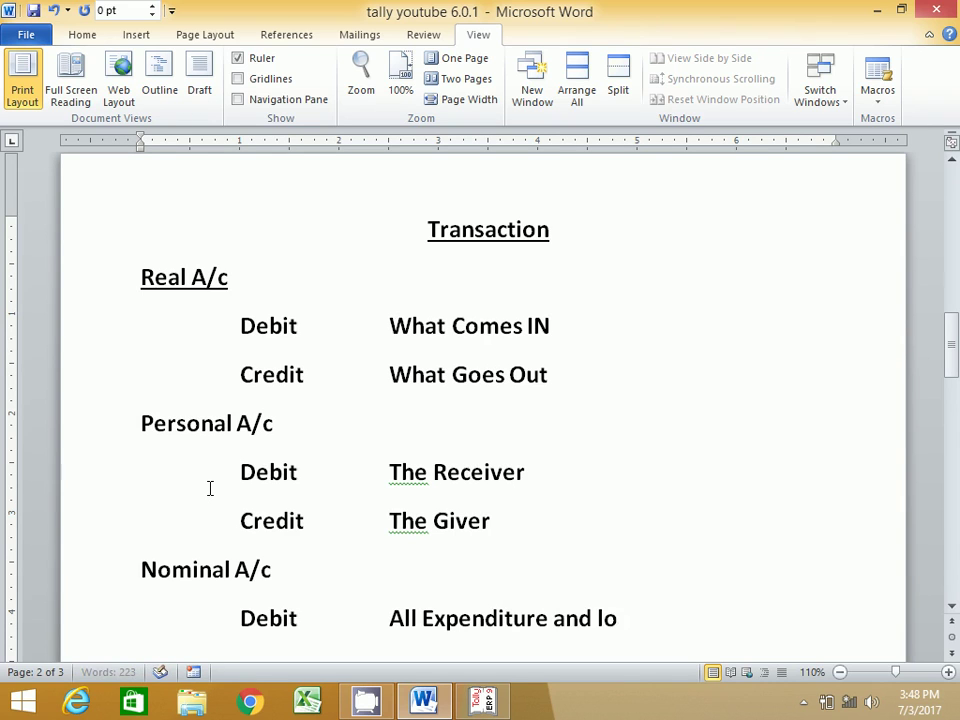
pyautogui.write('sses')
pyautogui.press('Return')
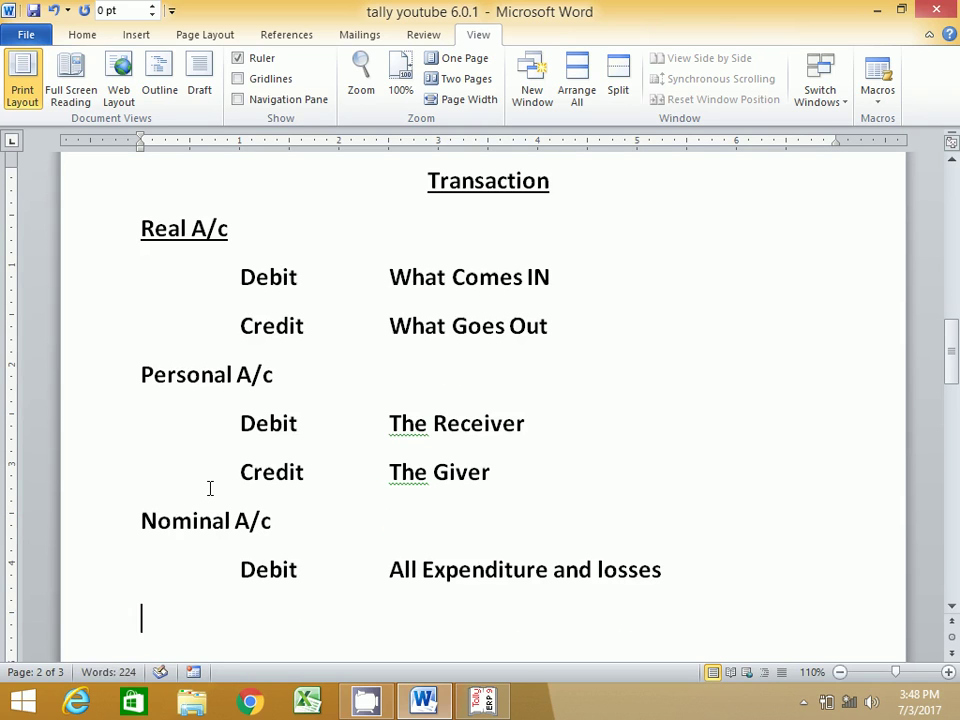
# Add an indented Credit line under Nominal A/c with the rule "All Incomes and Gains"
pyautogui.press('Tab')
pyautogui.write('Cred')
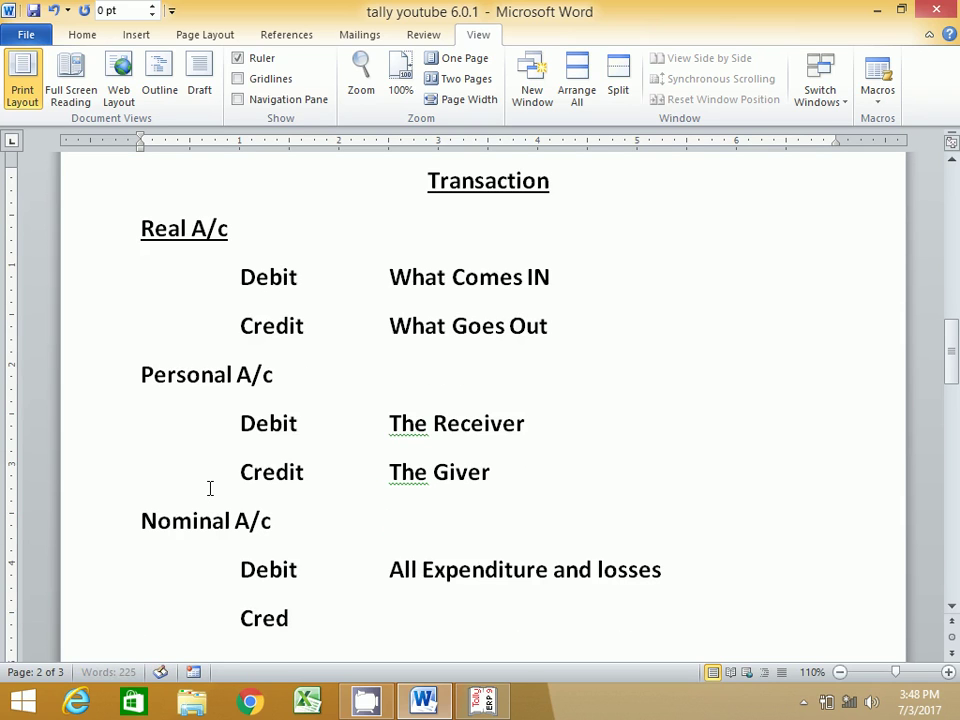
pyautogui.write('it')
pyautogui.press('Tab')
pyautogui.write('A')
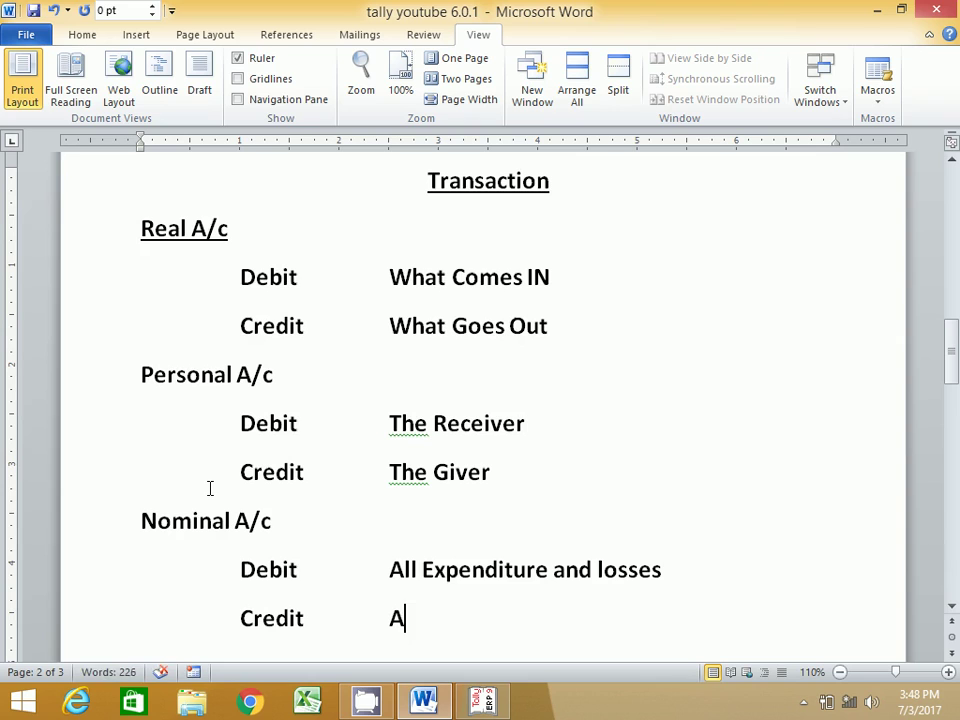
pyautogui.write('ll Income')
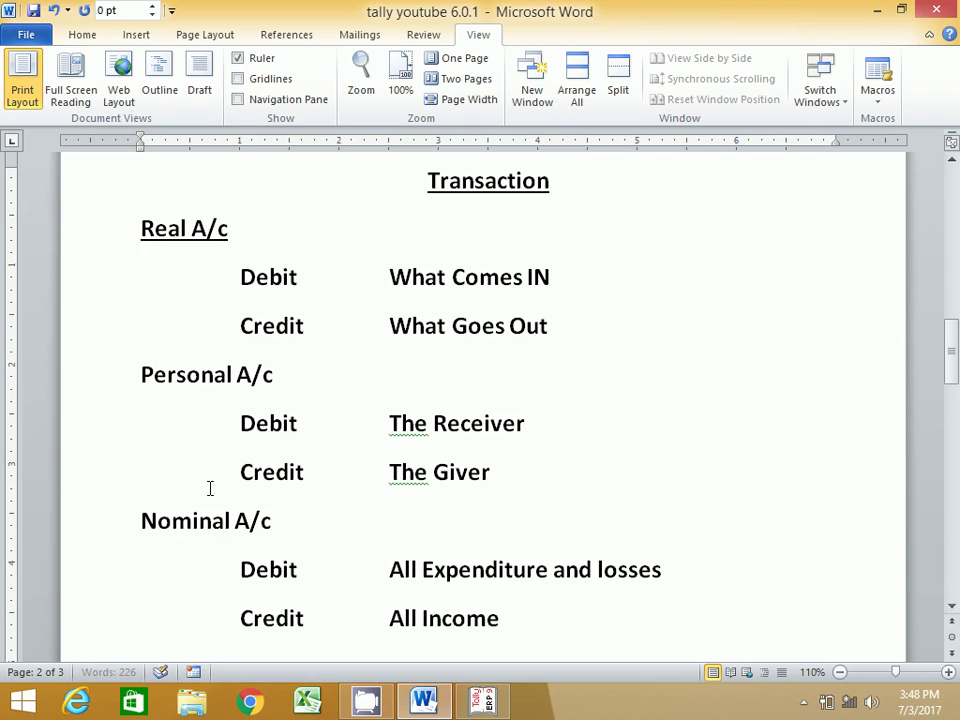
pyautogui.write('s and Gai')
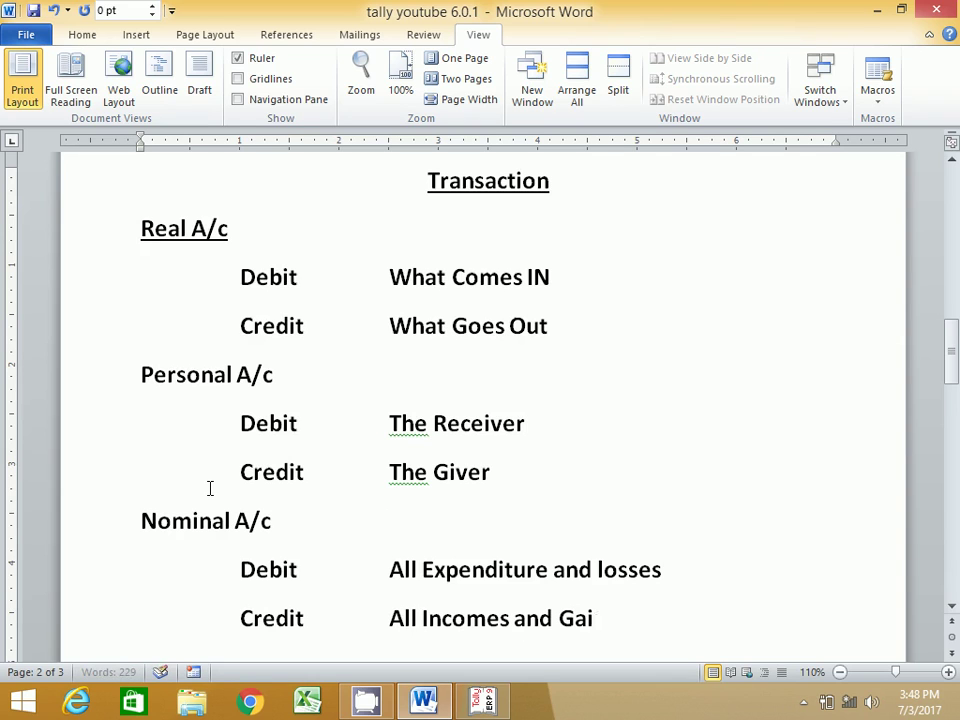
pyautogui.write('ns')
# Review the debit and credit rules of the Real, Personal and Nominal accounts one by one
pyautogui.click(157, 228)
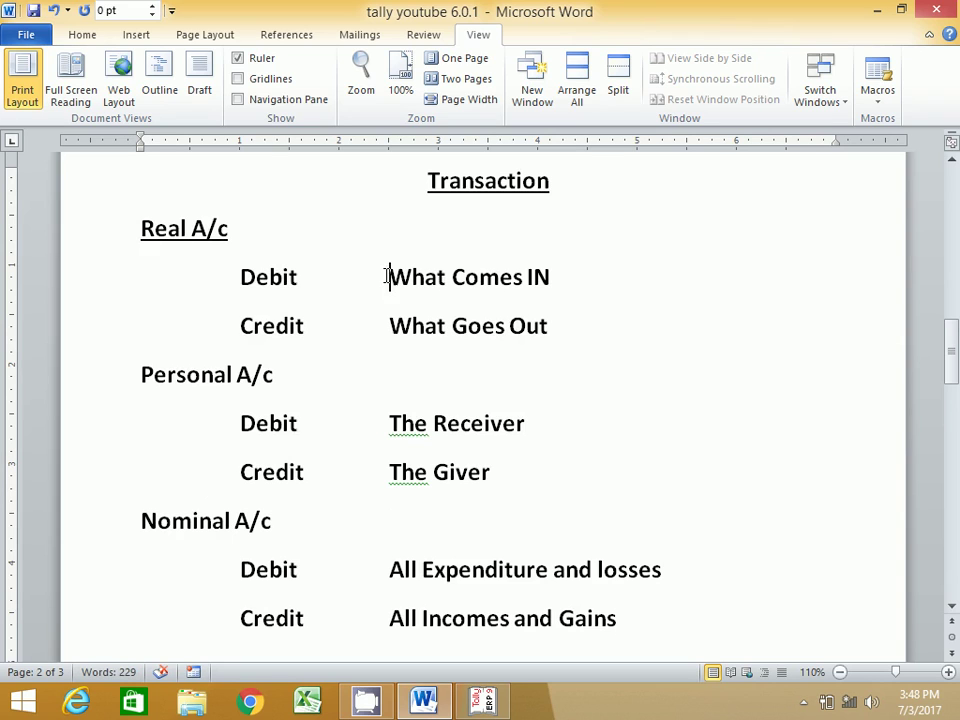
pyautogui.moveTo(388, 277); pyautogui.dragTo(552, 275)
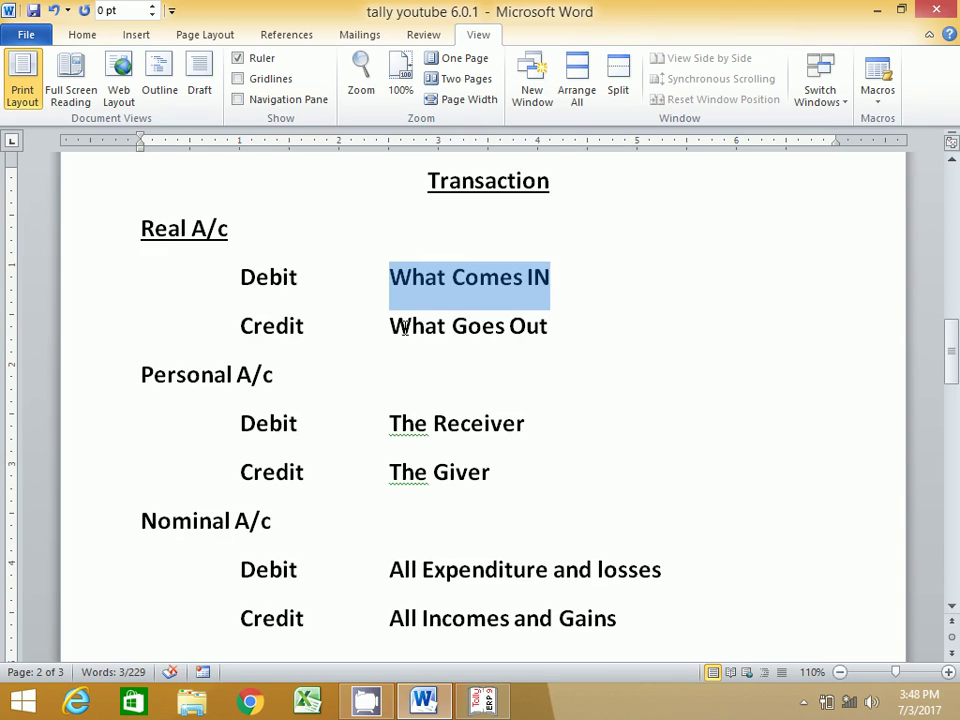
pyautogui.moveTo(389, 326); pyautogui.dragTo(549, 326)
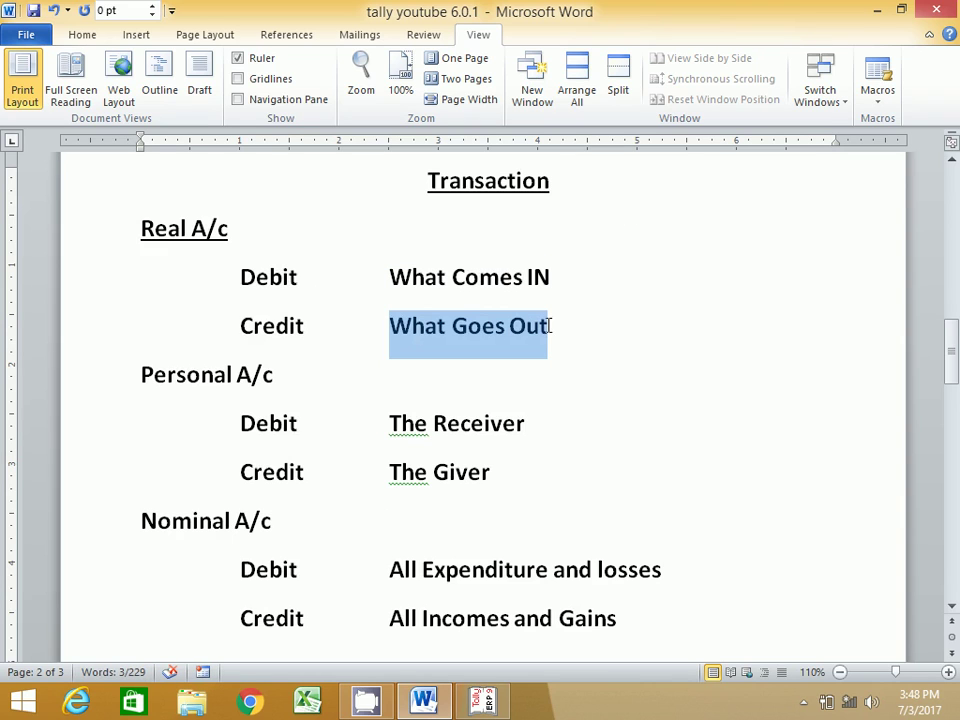
pyautogui.moveTo(389, 423); pyautogui.dragTo(484, 424)
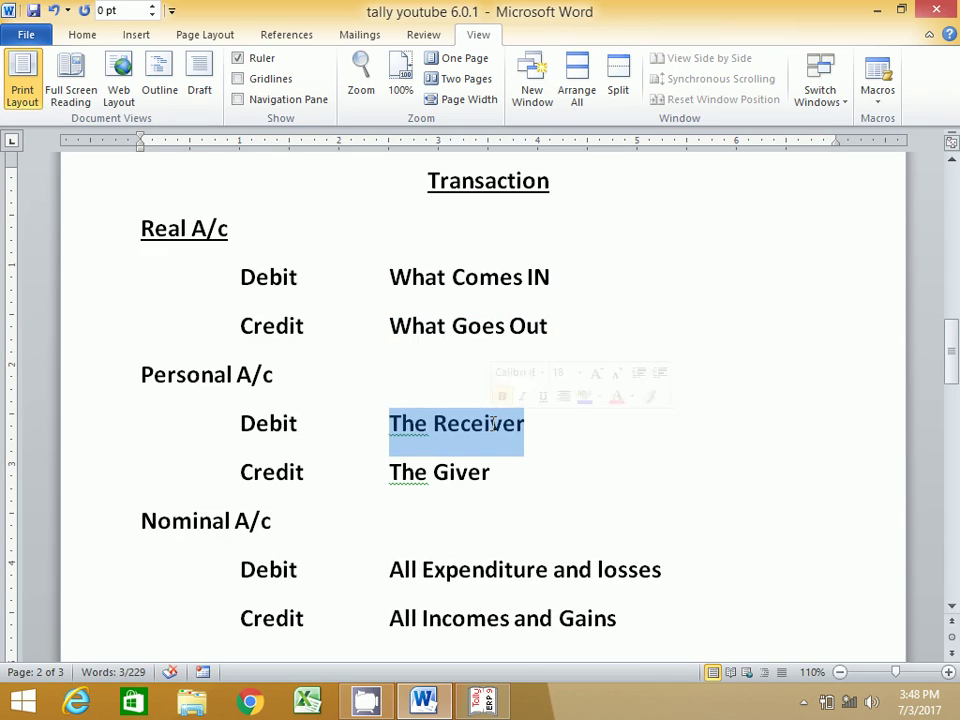
pyautogui.moveTo(390, 472); pyautogui.dragTo(485, 470)
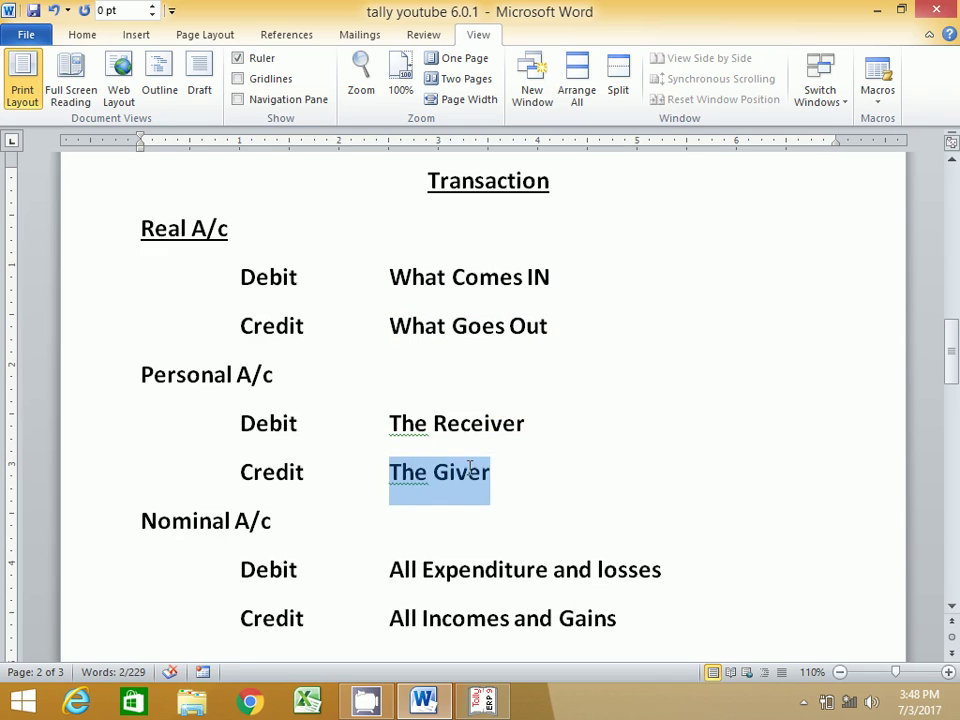
pyautogui.click(290, 472)
pyautogui.scroll(-2, 342, 514)
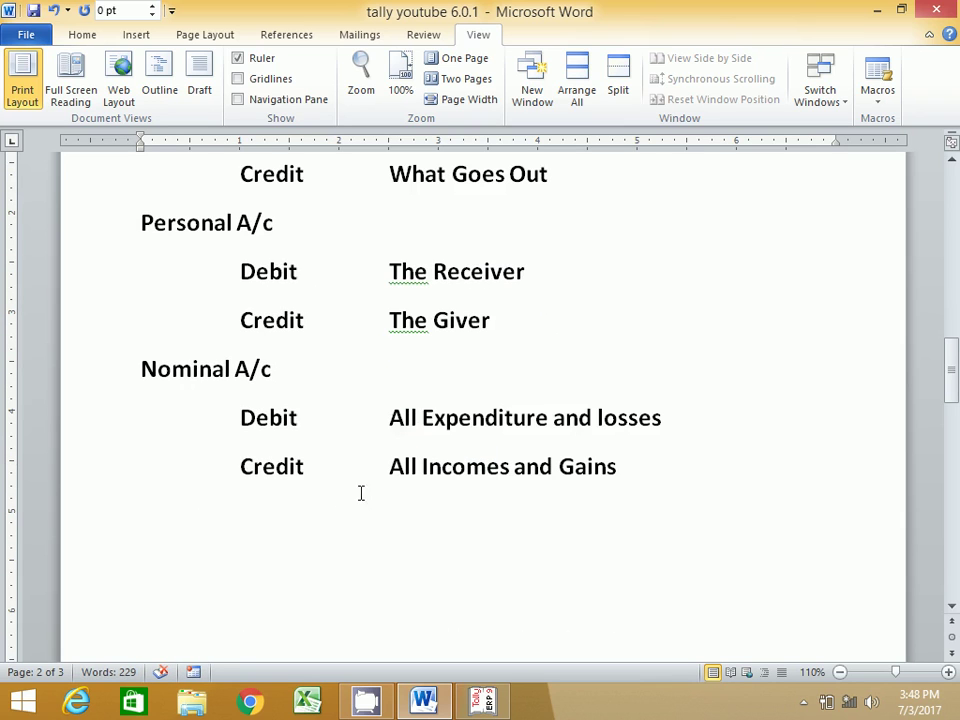
pyautogui.moveTo(389, 417); pyautogui.dragTo(498, 420)
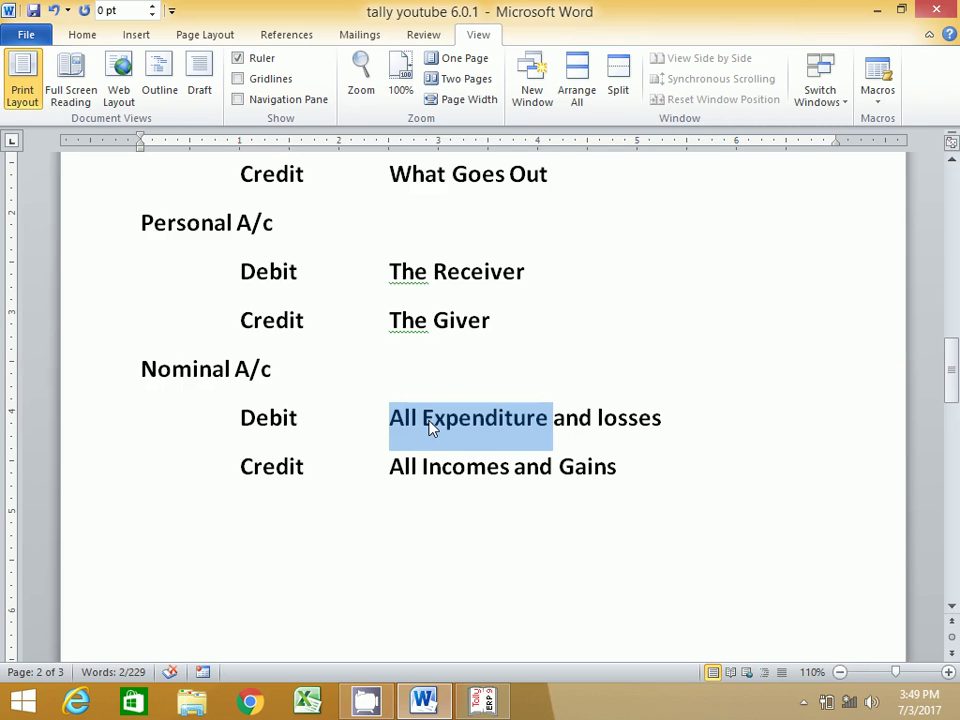
# Review the Ledger and Under list on the first page, matching each ledger from the capital account to Computer with its group
pyautogui.scroll(15, 431, 427)
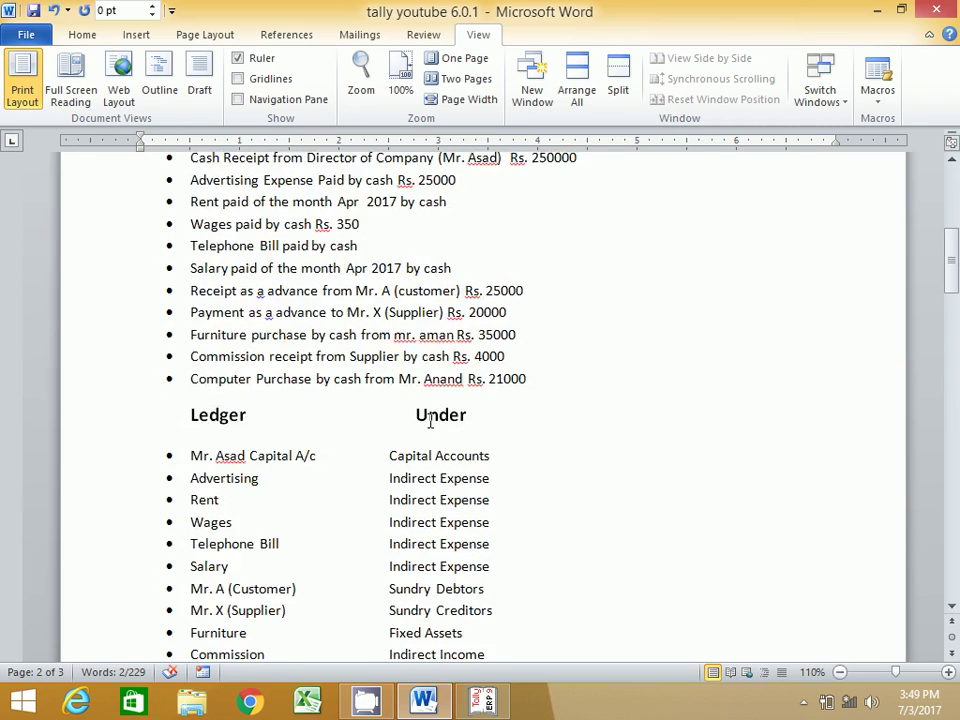
pyautogui.scroll(1, 431, 420)
pyautogui.scroll(-2, 260, 416)
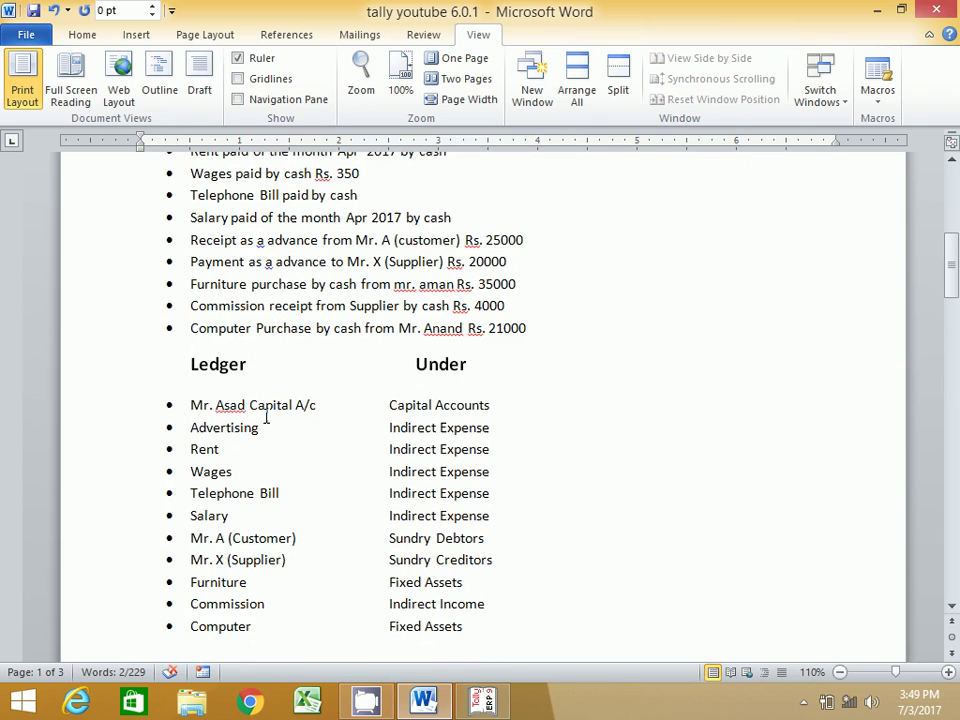
pyautogui.moveTo(191, 405); pyautogui.dragTo(319, 405)
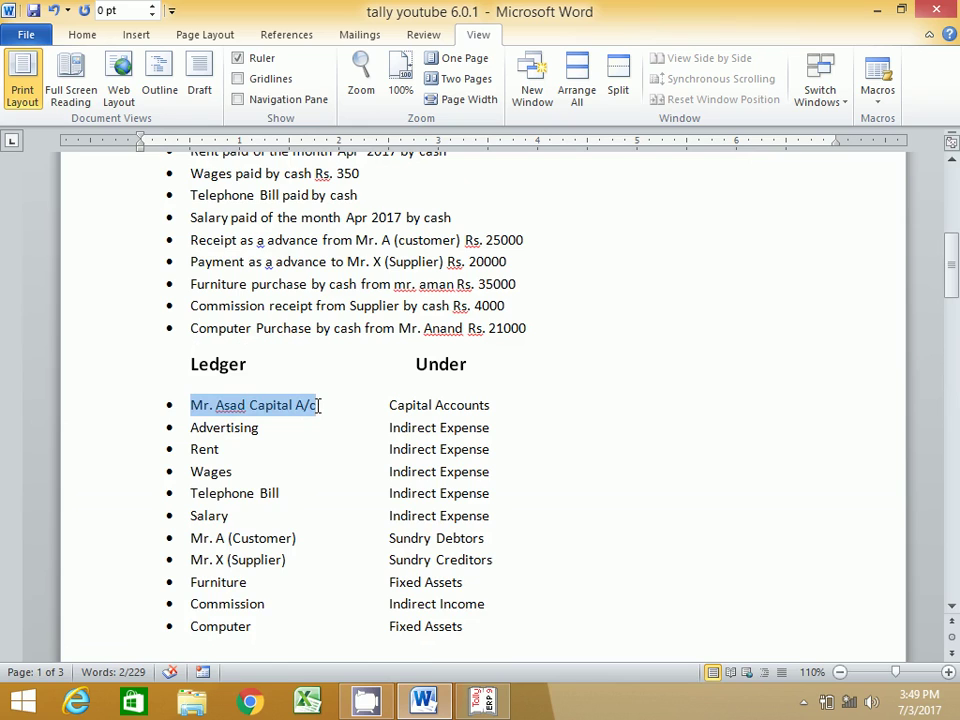
pyautogui.click(229, 427)
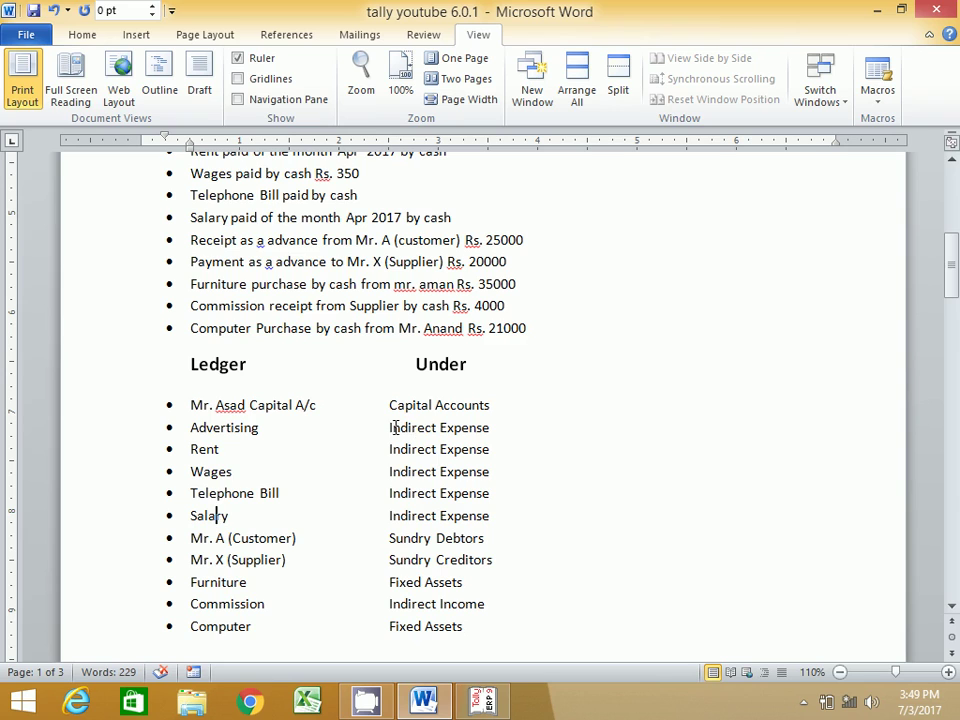
pyautogui.moveTo(389, 427); pyautogui.dragTo(491, 516)
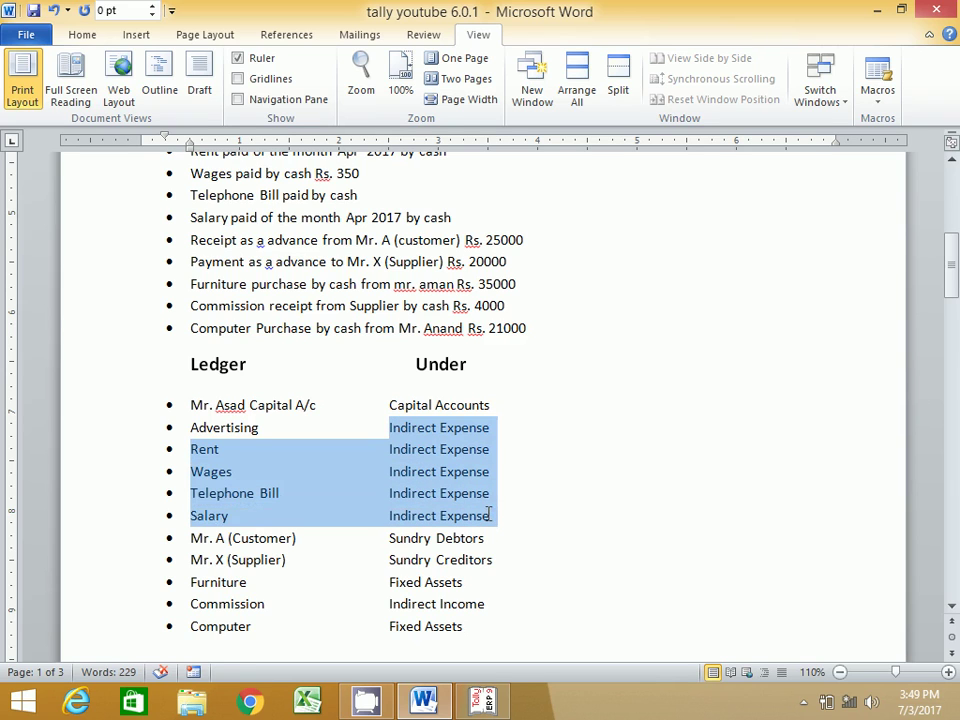
pyautogui.click(255, 538)
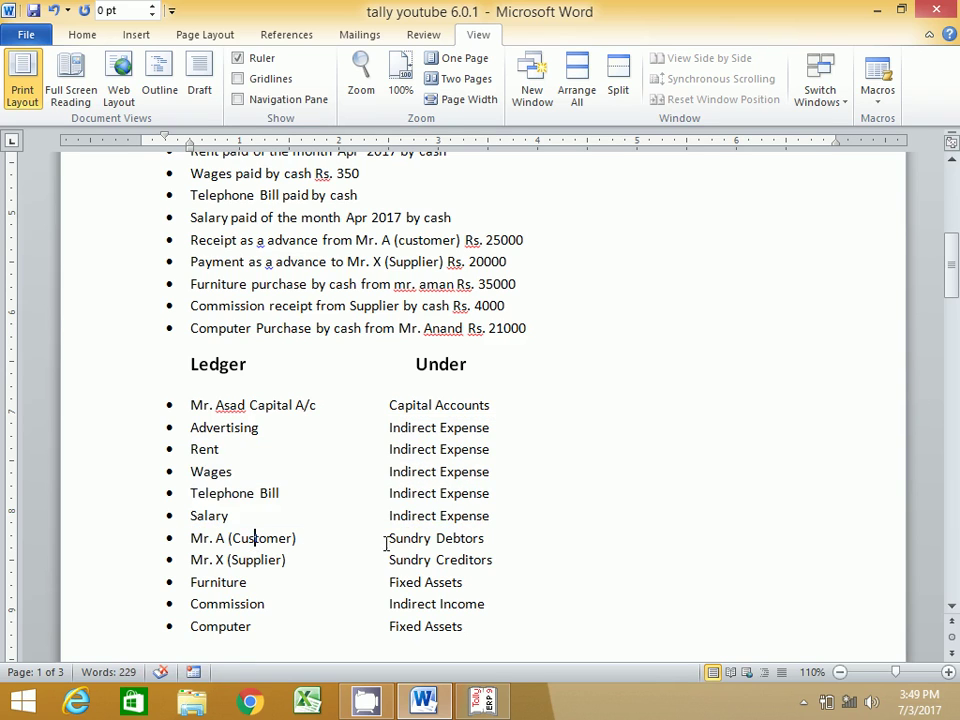
pyautogui.click(485, 540)
pyautogui.click(184, 563)
pyautogui.click(217, 580)
pyautogui.click(223, 604)
pyautogui.click(465, 605)
pyautogui.scroll(-1, 380, 610)
pyautogui.click(238, 576)
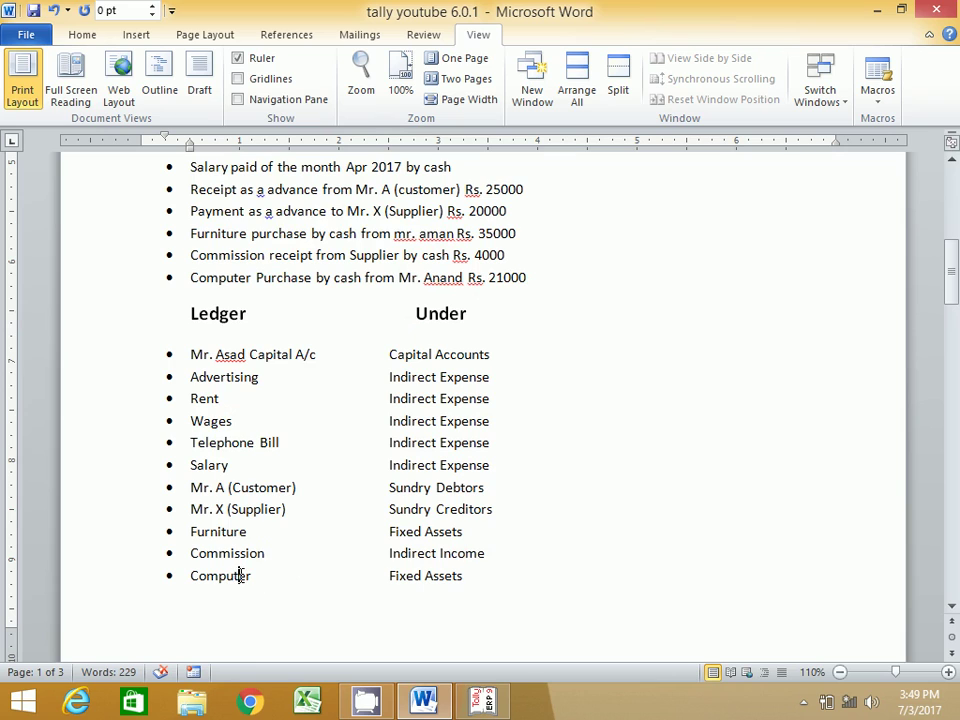
pyautogui.click(438, 577)
pyautogui.moveTo(190, 357); pyautogui.dragTo(315, 358)
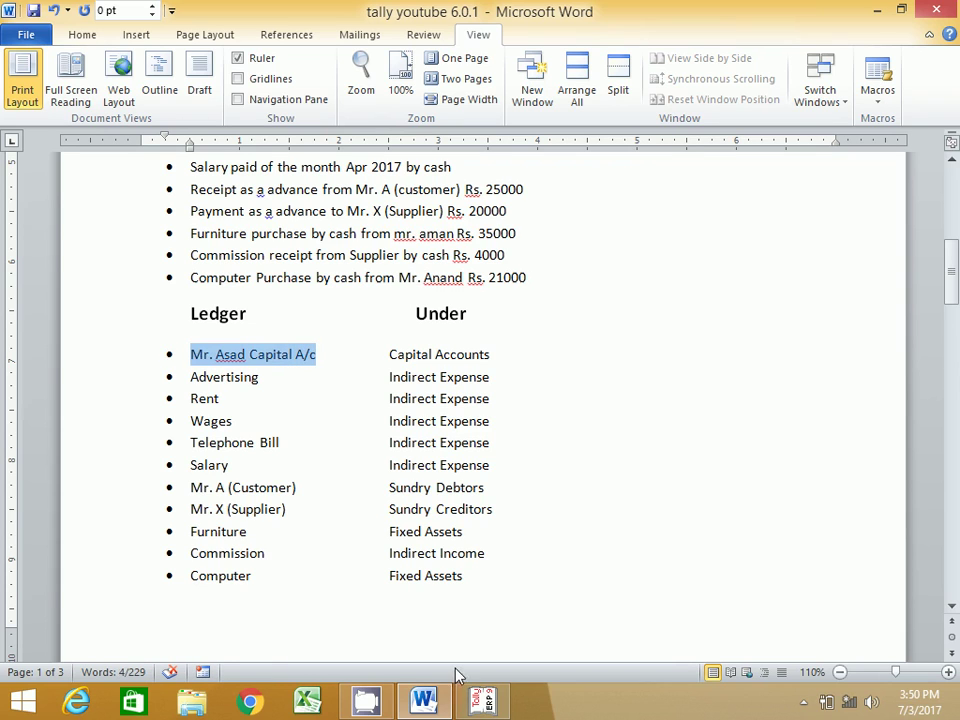
# Switch to Tally.ERP 9, view the blank single ledger creation form and leave it without saving
pyautogui.hotkey('alt', 'Tab')
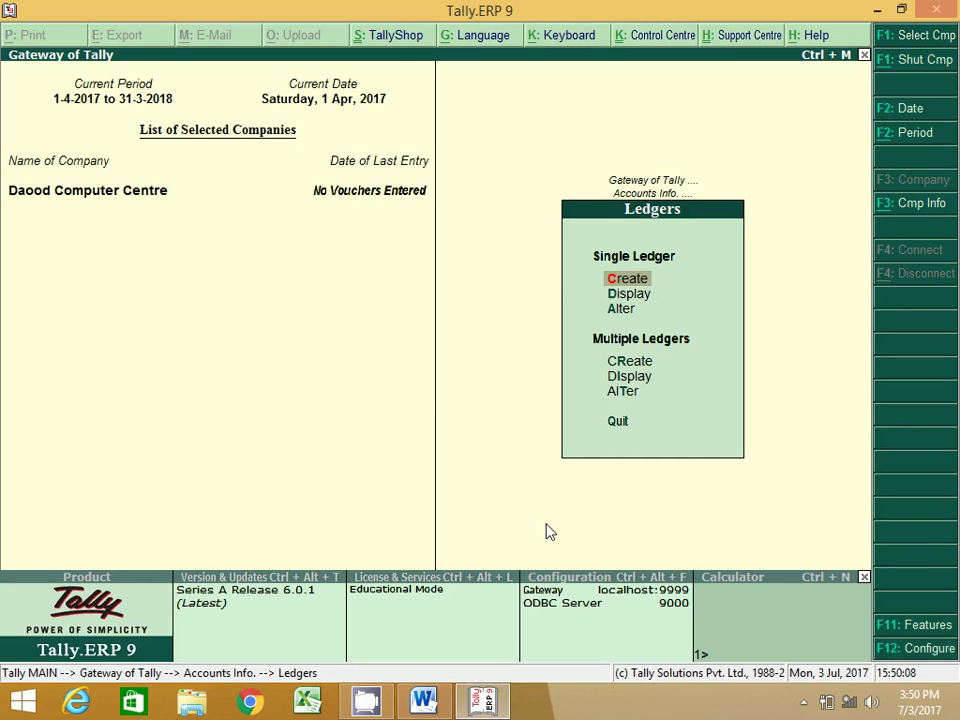
pyautogui.press('Return')
pyautogui.press('Escape')
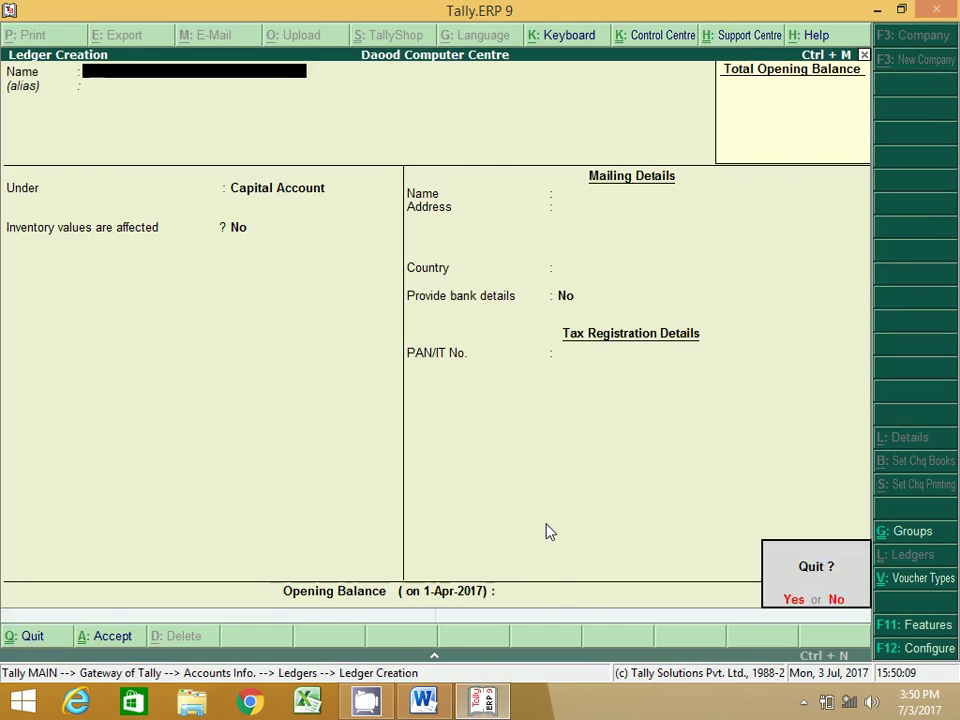
pyautogui.press('y')
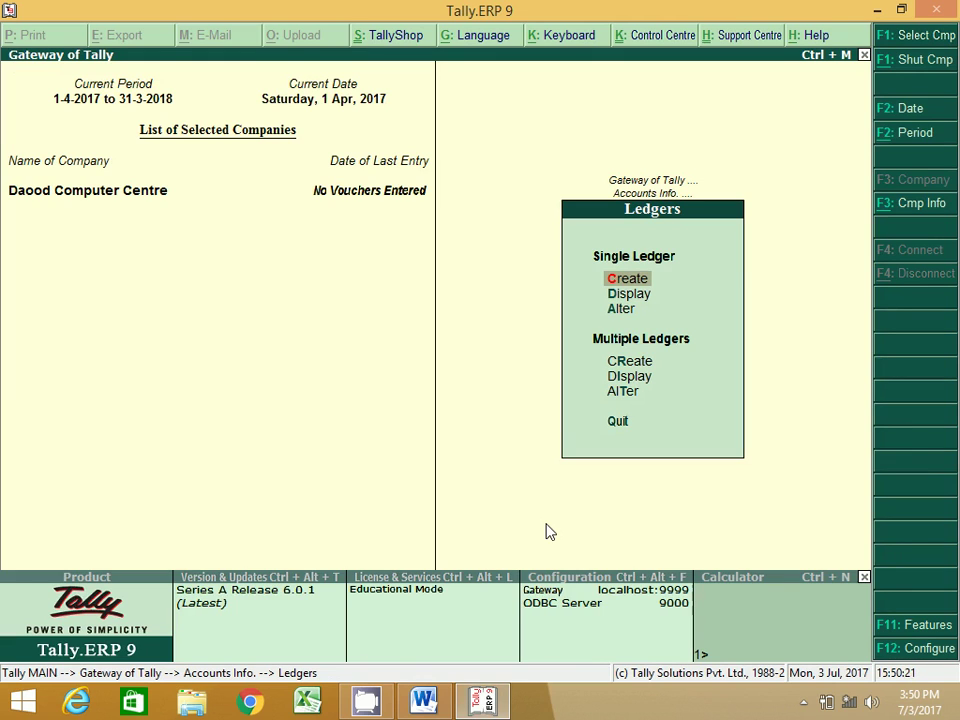
# Check which groups the existing Cash and Profit & Loss A/c ledgers belong to in single ledger alteration, and return to ledger creation's menu entry
pyautogui.press('Down')
pyautogui.press('Down')
pyautogui.press('Return')
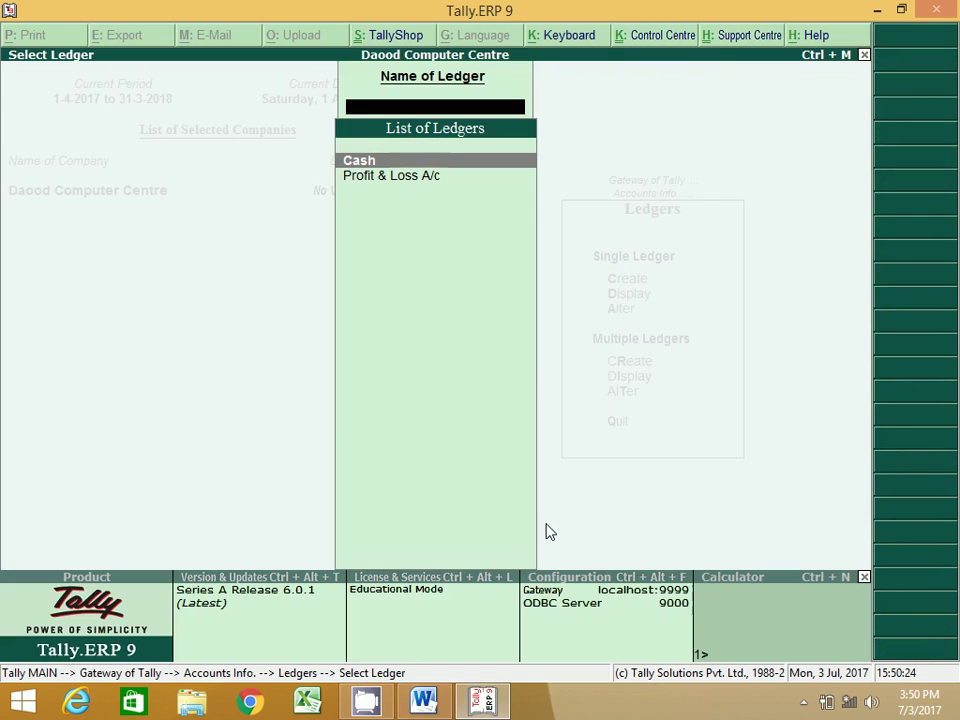
pyautogui.press('Return')
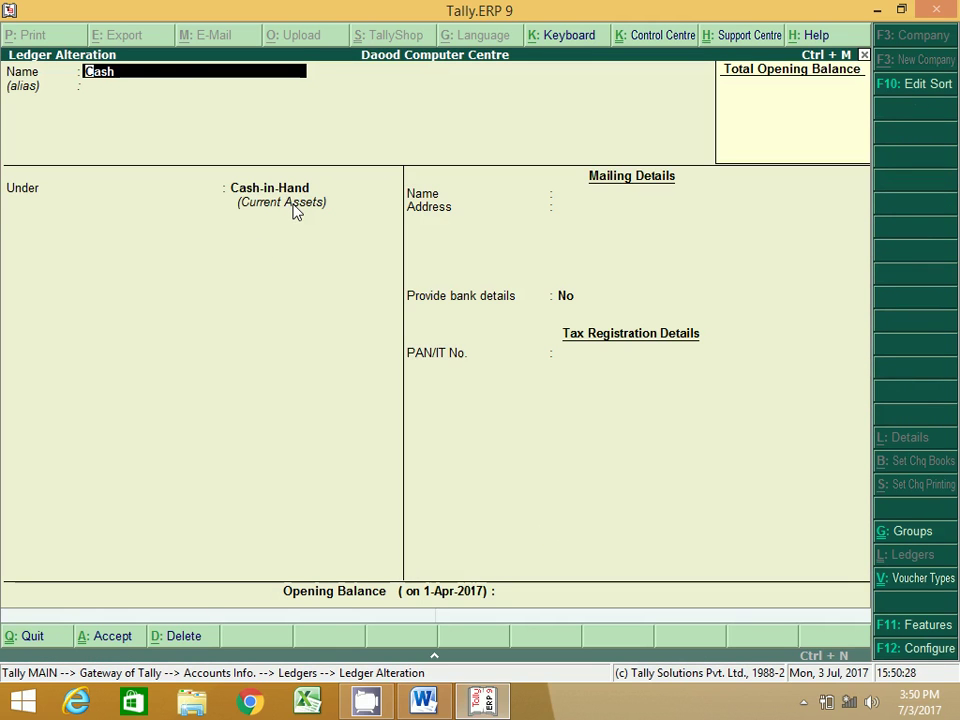
pyautogui.press('pagedown')
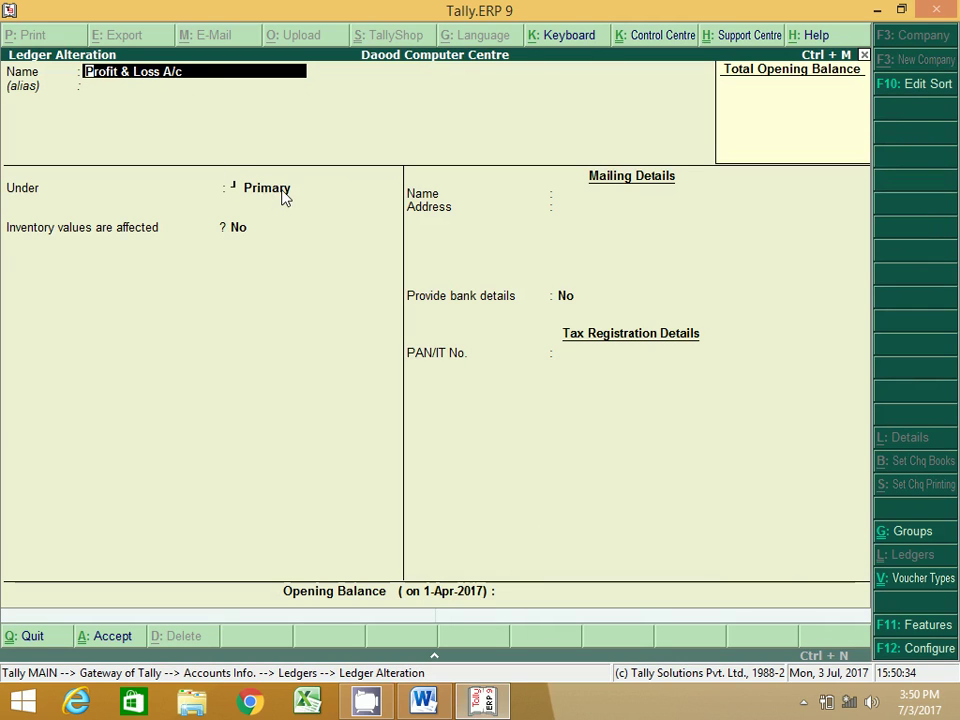
pyautogui.press('Escape')
pyautogui.press('y')
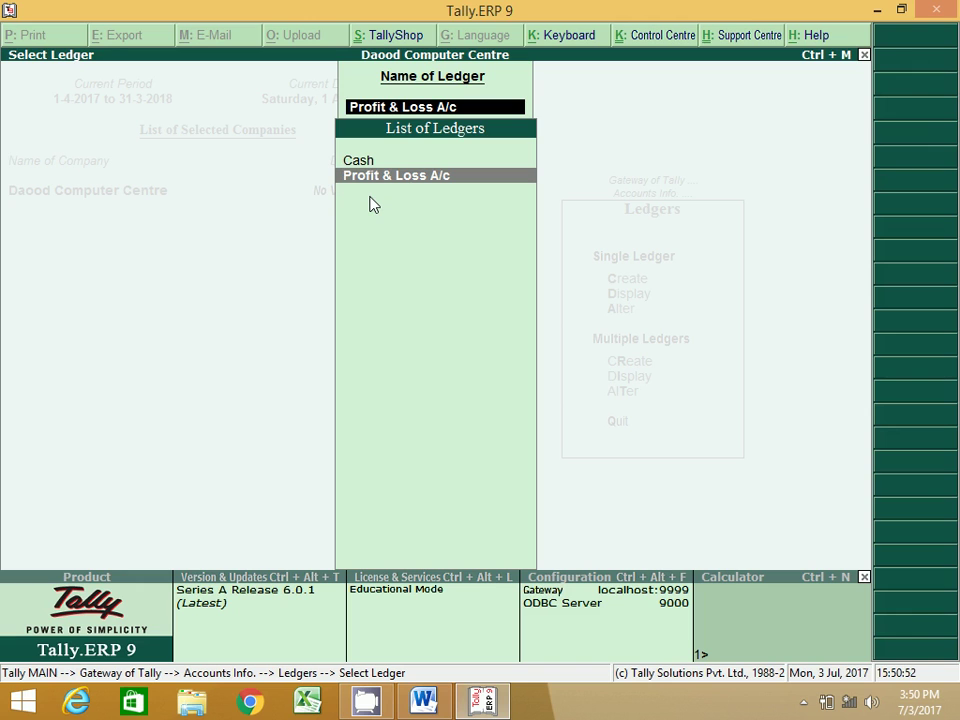
pyautogui.press('Escape')
pyautogui.press('Escape')
pyautogui.press('Up')
pyautogui.press('Up')
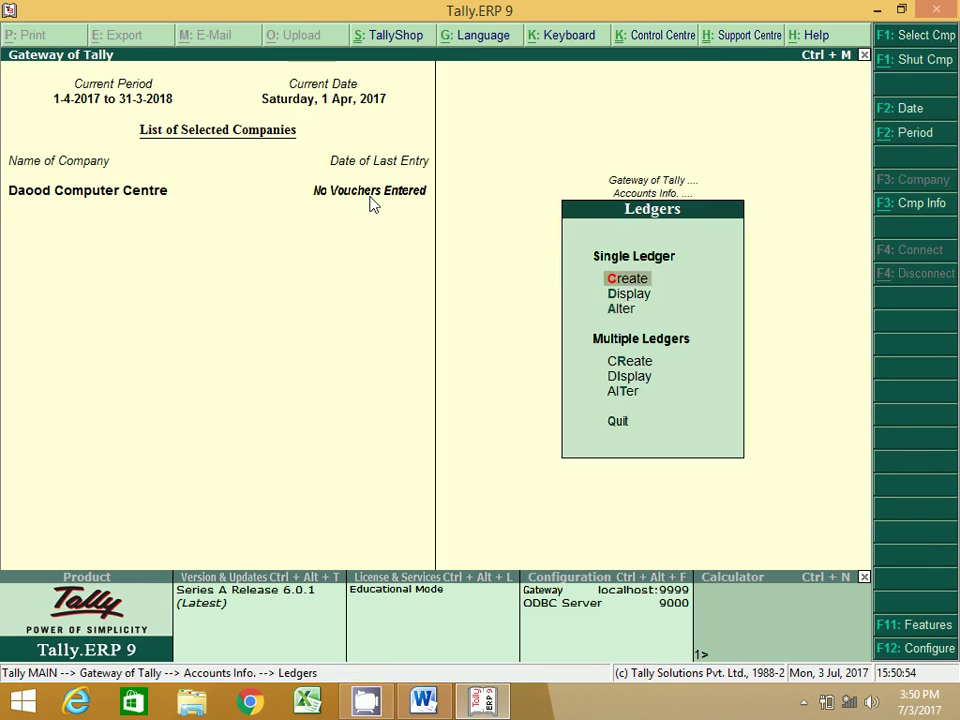
# Begin a new single ledger and name it as the owner's capital account, as in the Word ledger list
pyautogui.press('Return')
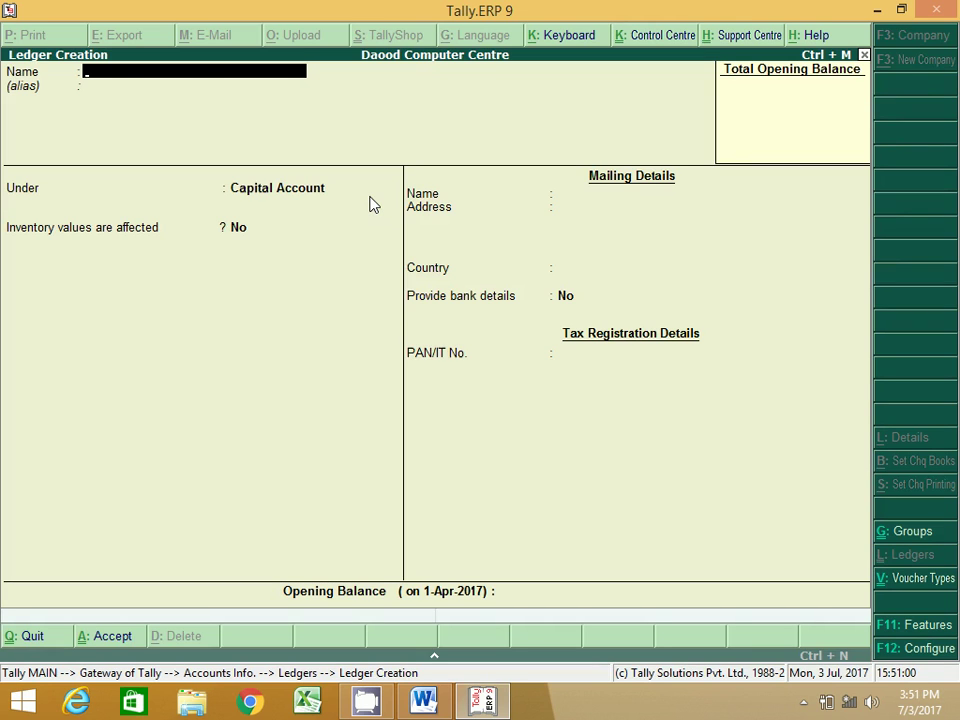
pyautogui.write('Mr. Asad Capital A/c')
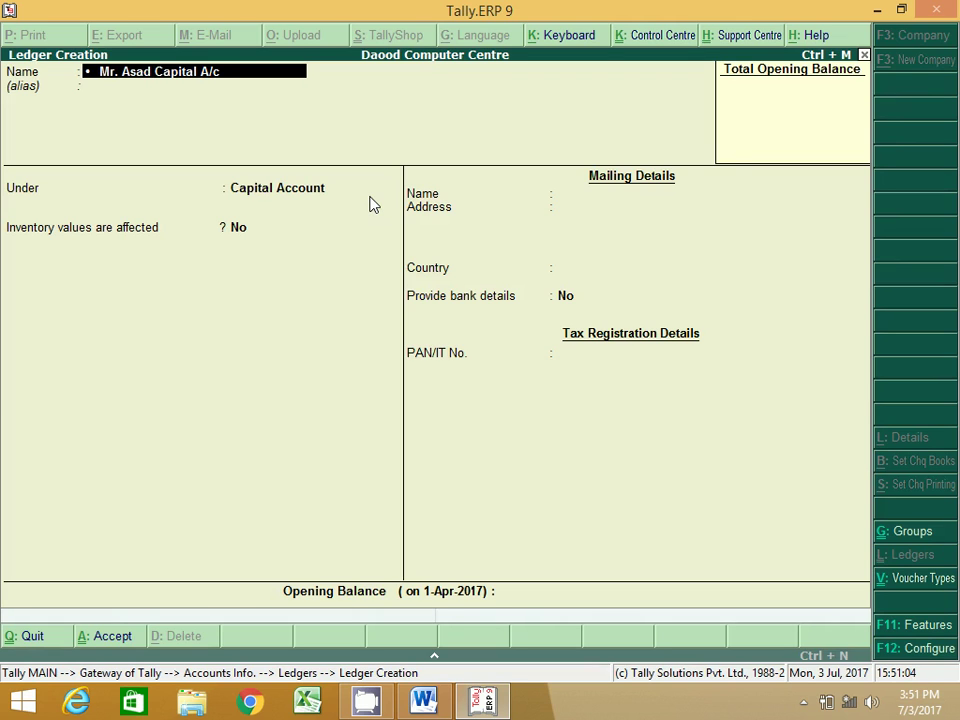
pyautogui.press('Delete')
pyautogui.press('Delete')
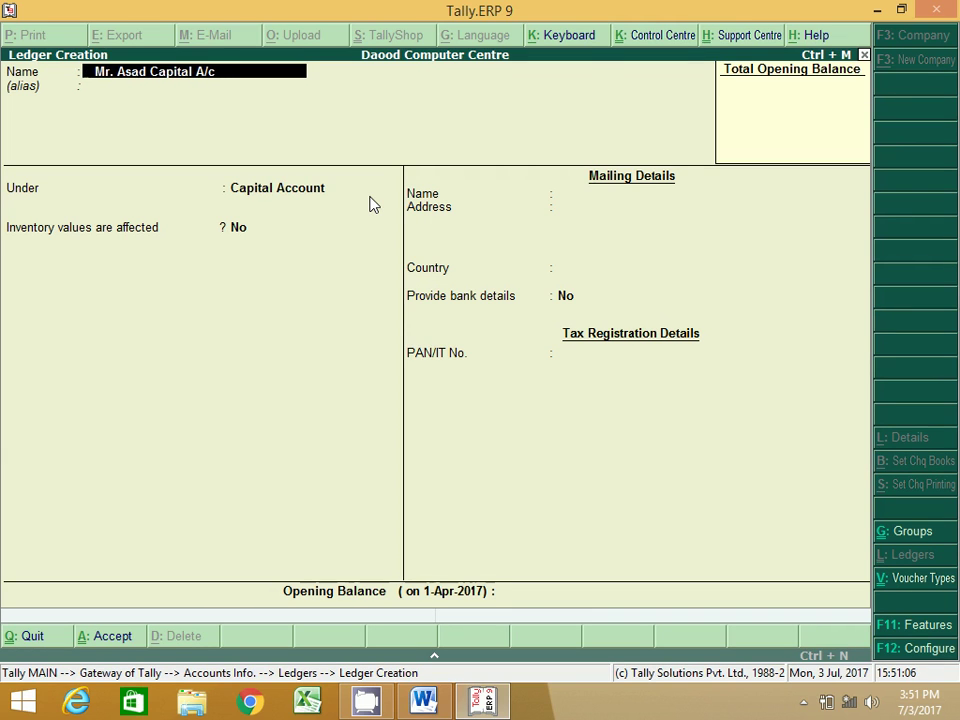
pyautogui.press('Return')
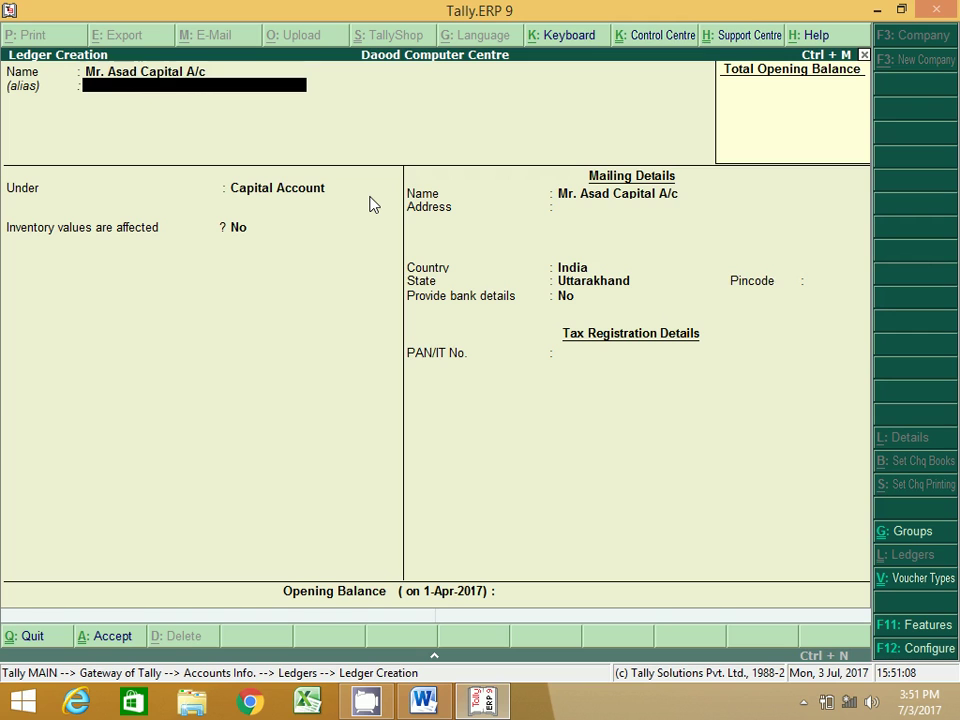
# Place the owner's capital ledger under Capital Account, leave inventory and bank details at No, and save it
pyautogui.press('Return')
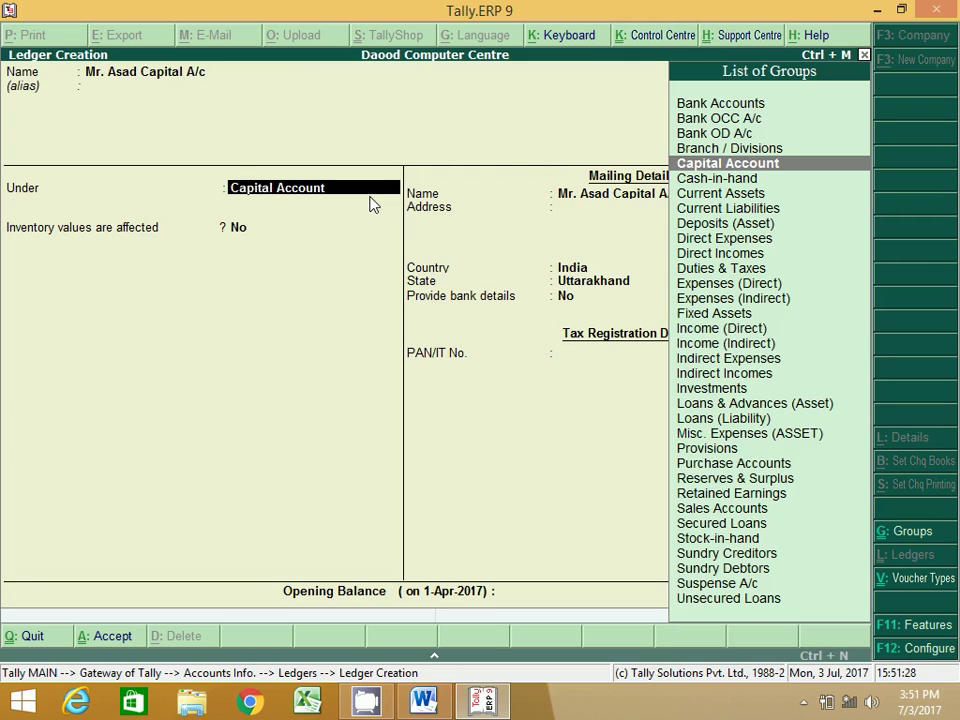
pyautogui.press('Return')
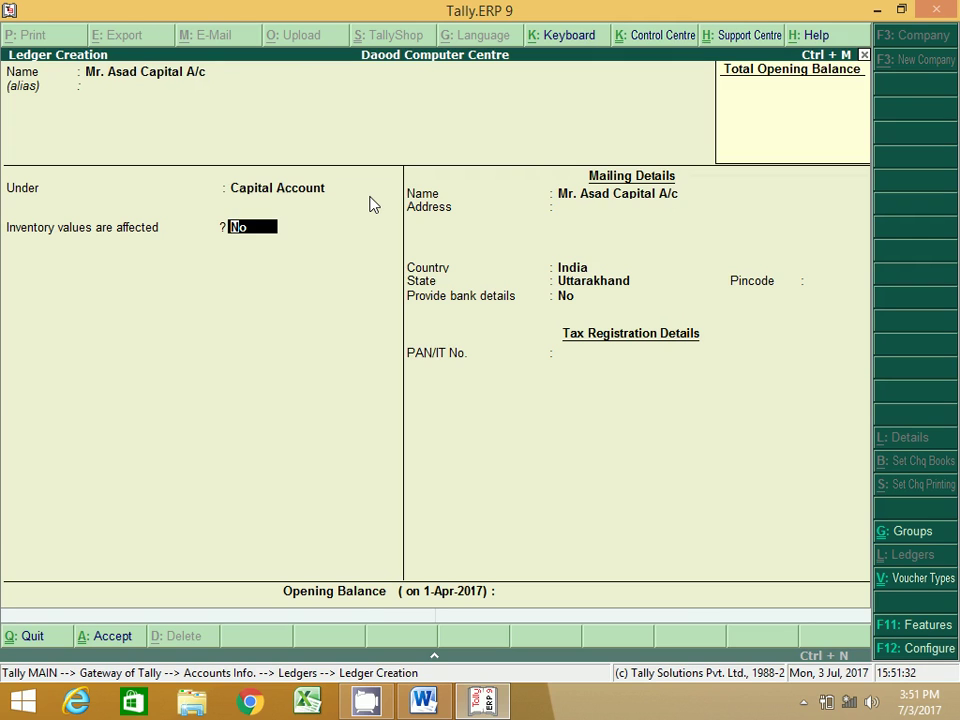
pyautogui.press('Return')
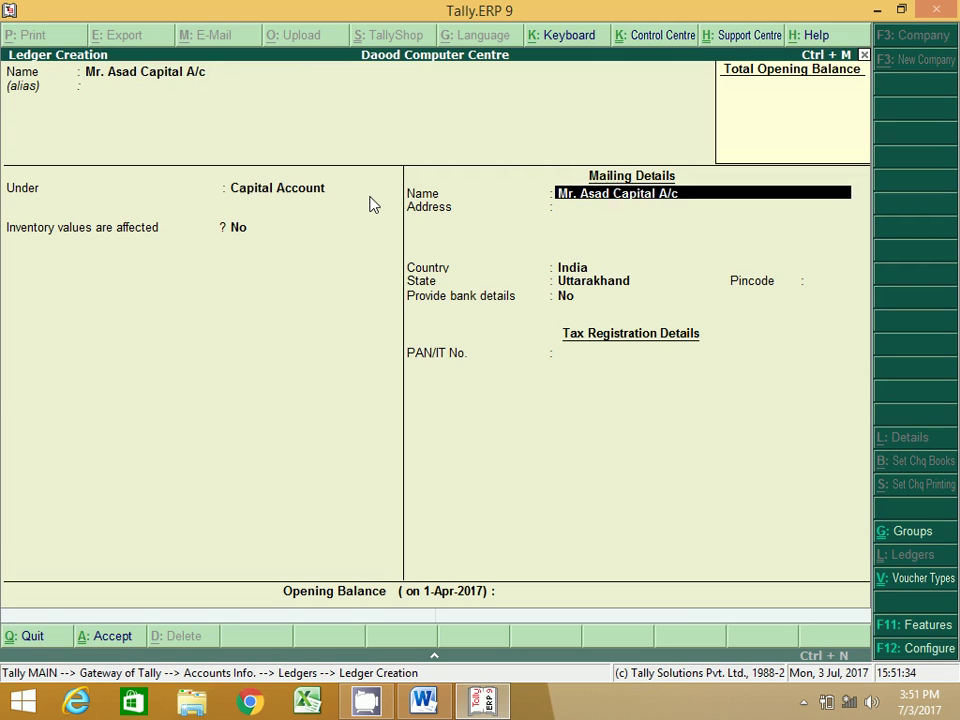
pyautogui.press('Return')
pyautogui.press('Return')
pyautogui.press('Return')
pyautogui.press('Return')
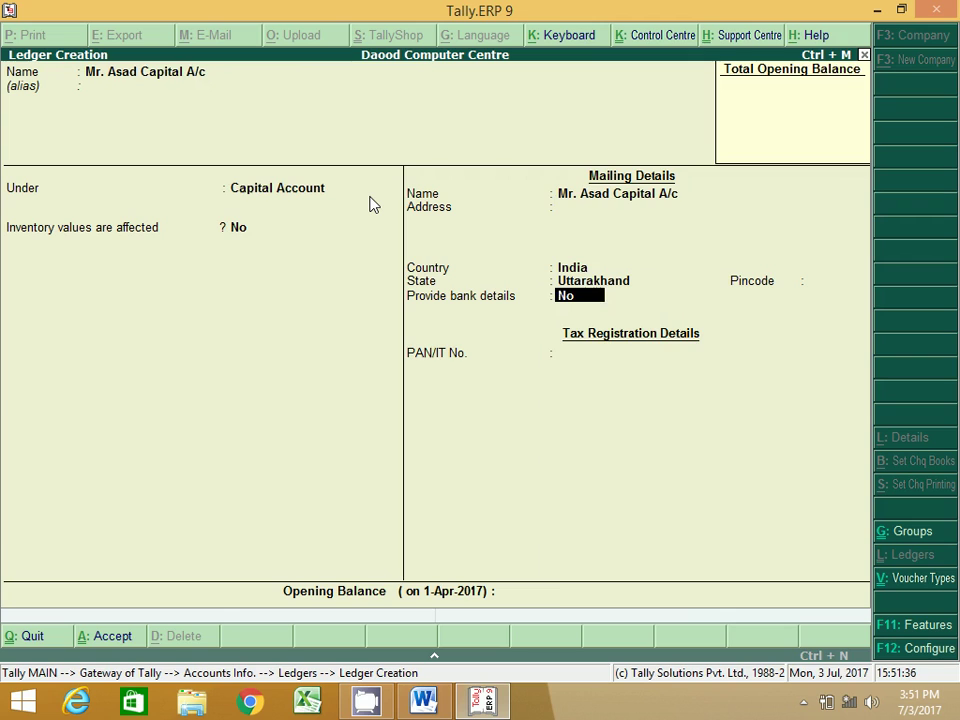
pyautogui.press('Return')
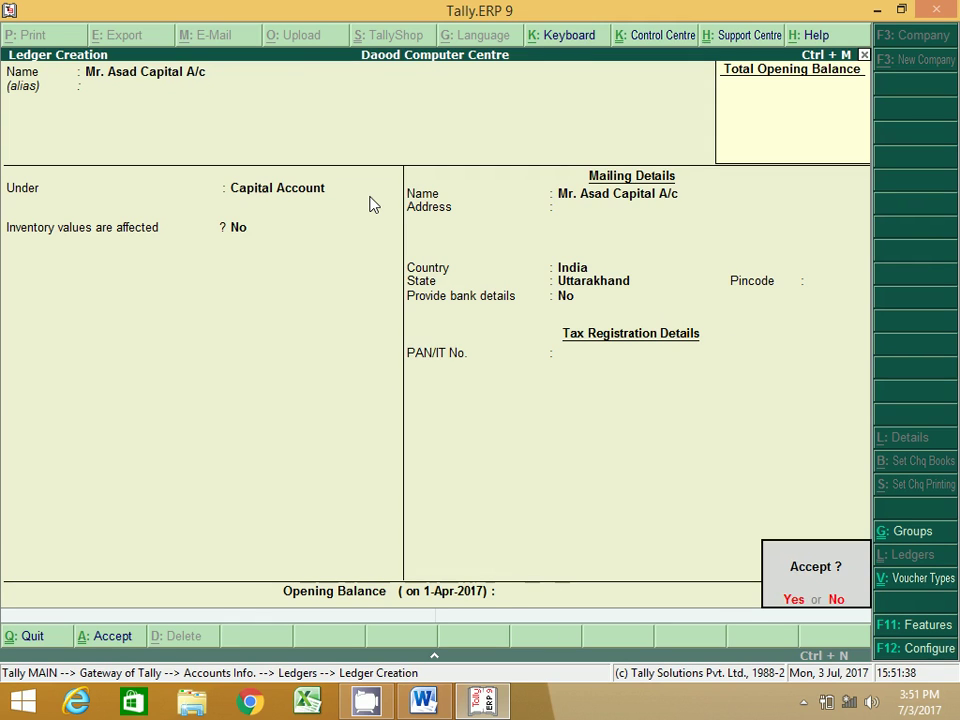
pyautogui.press('Return')
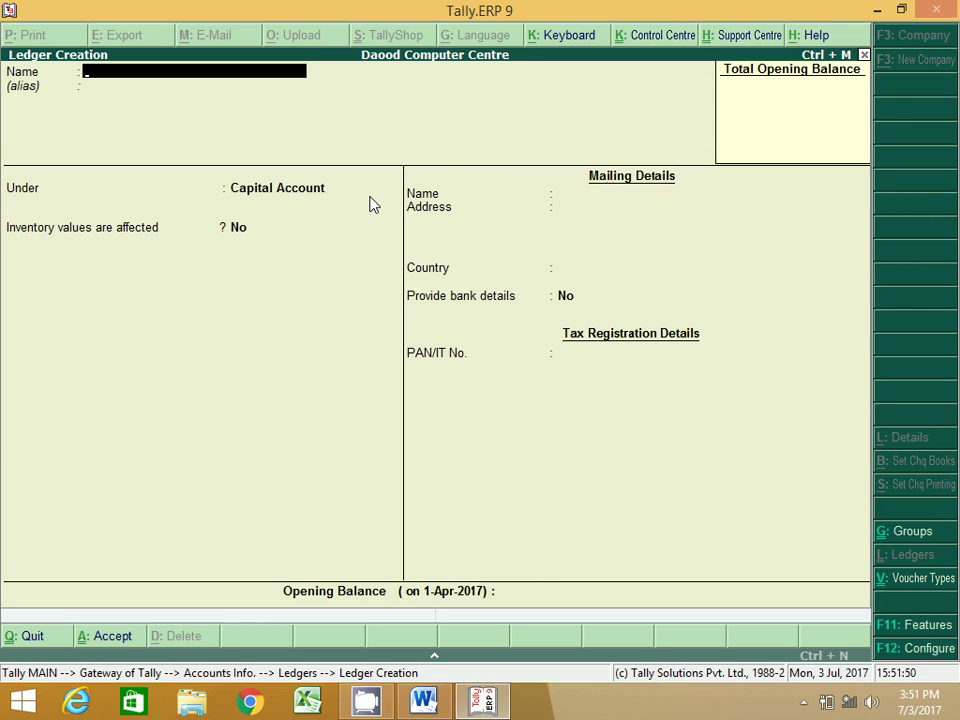
# Check the next ledger in the Word list, return to Tally.ERP 9 and name the new ledger Advertising
pyautogui.click(437, 694)
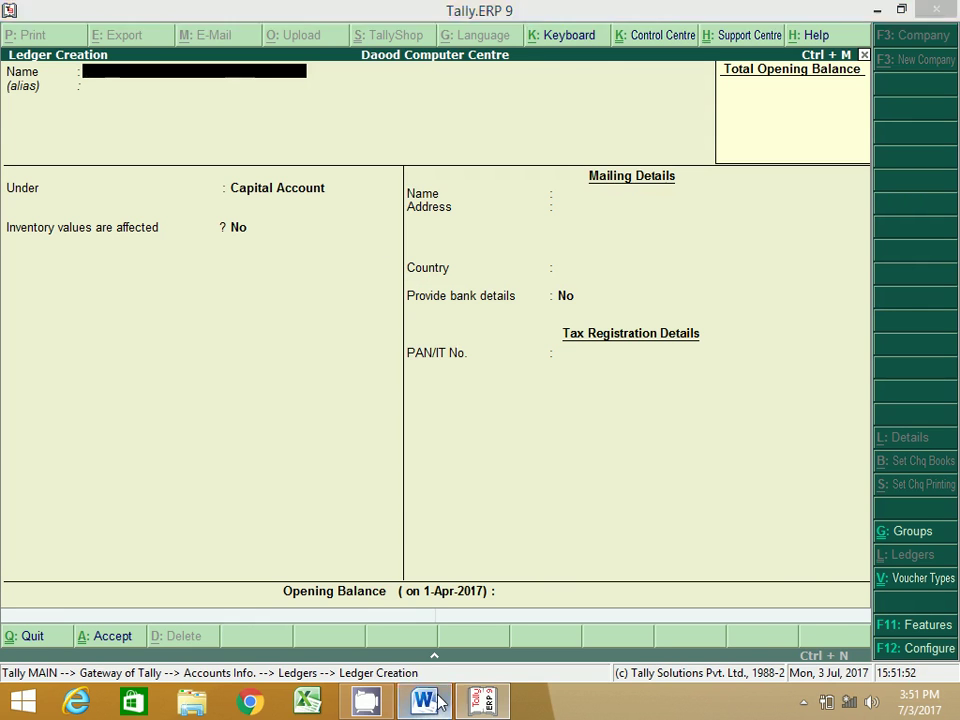
pyautogui.click(208, 376)
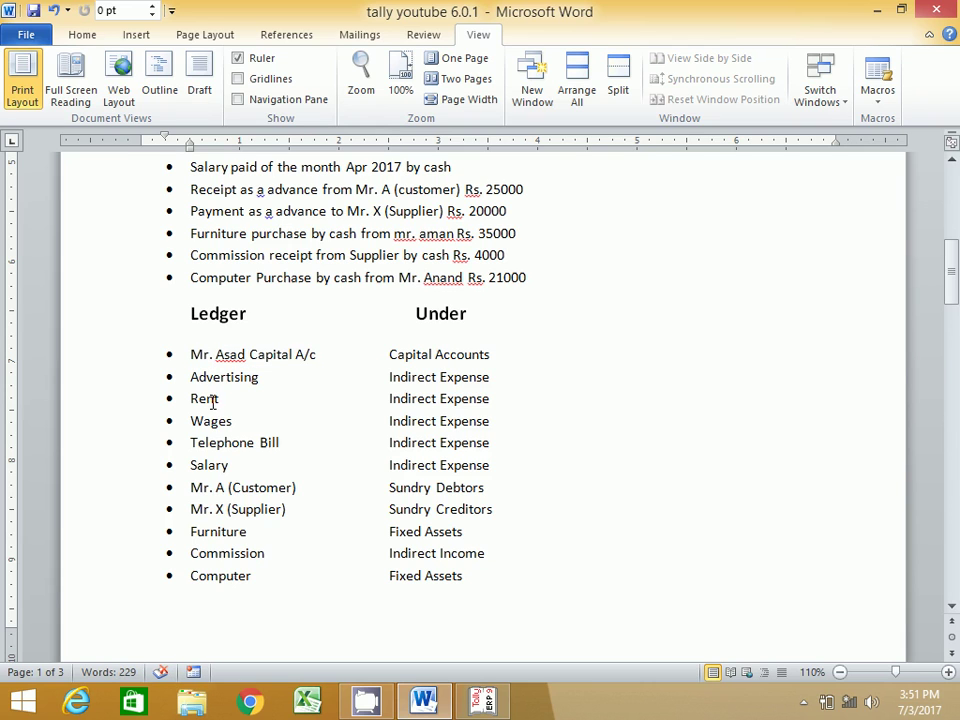
pyautogui.click(482, 700)
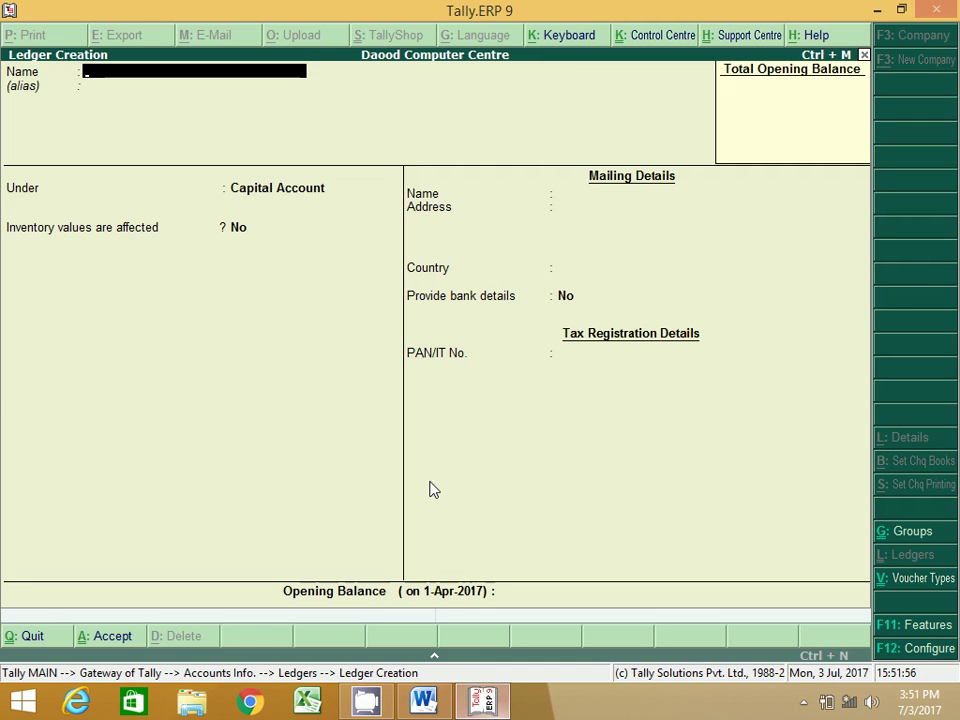
pyautogui.write('Adver')
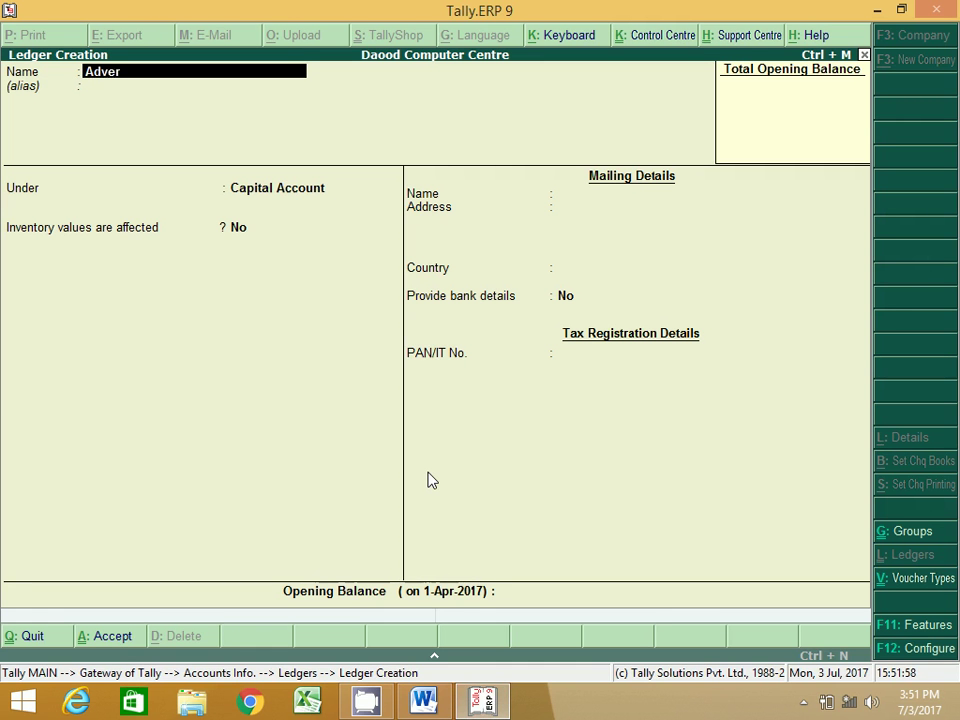
pyautogui.write('tising')
pyautogui.press('Return')
# Place the Advertising ledger under Indirect Expenses without an alias or opening balance and save it
pyautogui.press('Return')
pyautogui.write('Ind')
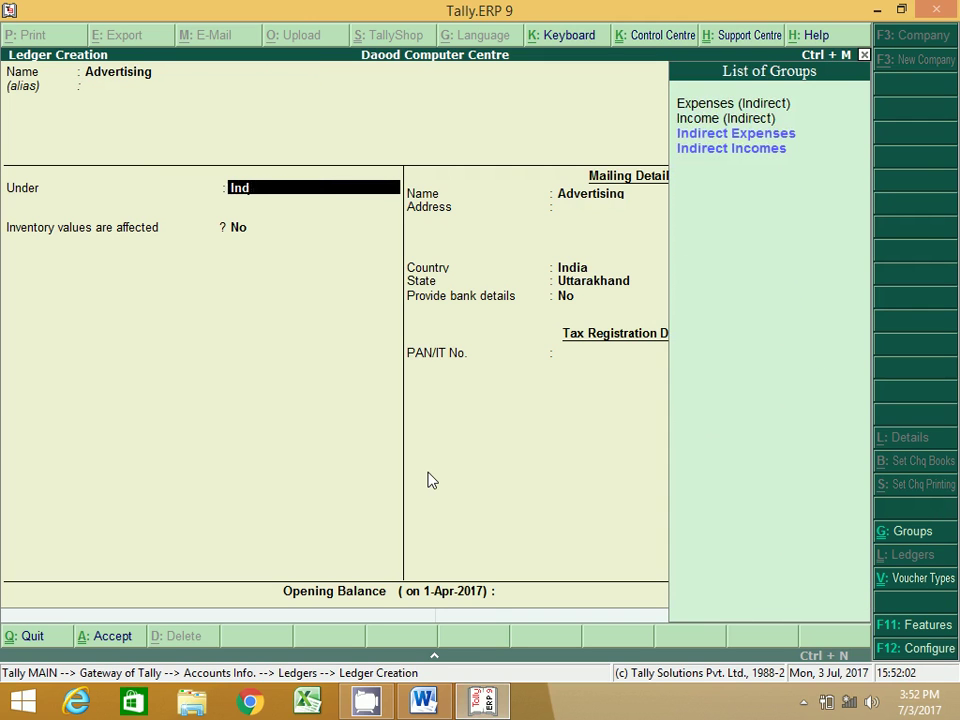
pyautogui.write('i')
pyautogui.press('Return')
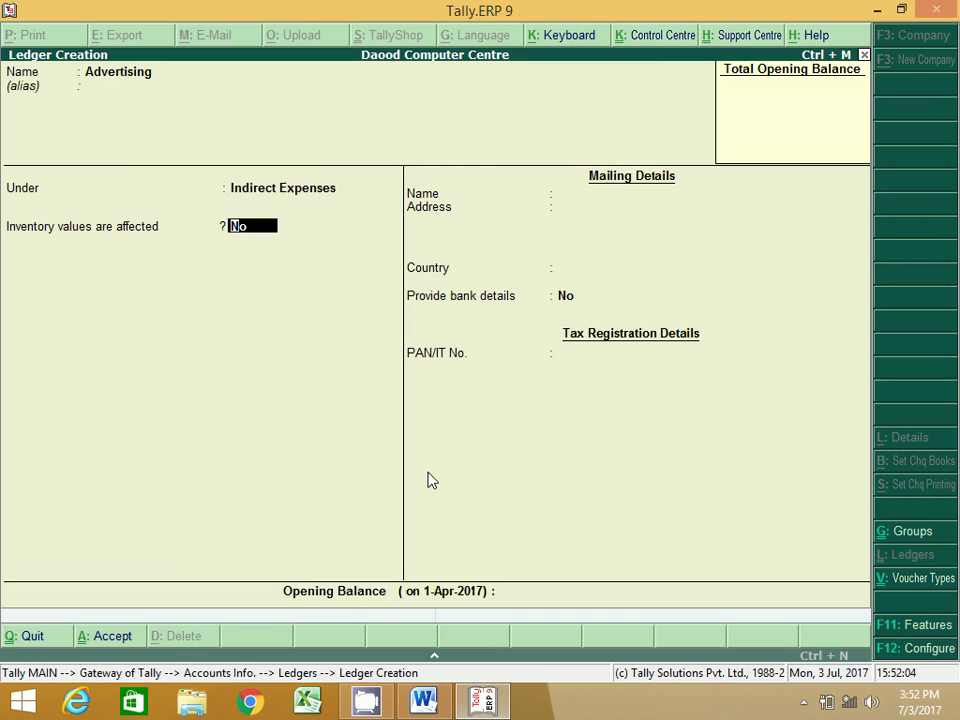
pyautogui.press('Return')
pyautogui.press('Return')
pyautogui.press('Return')
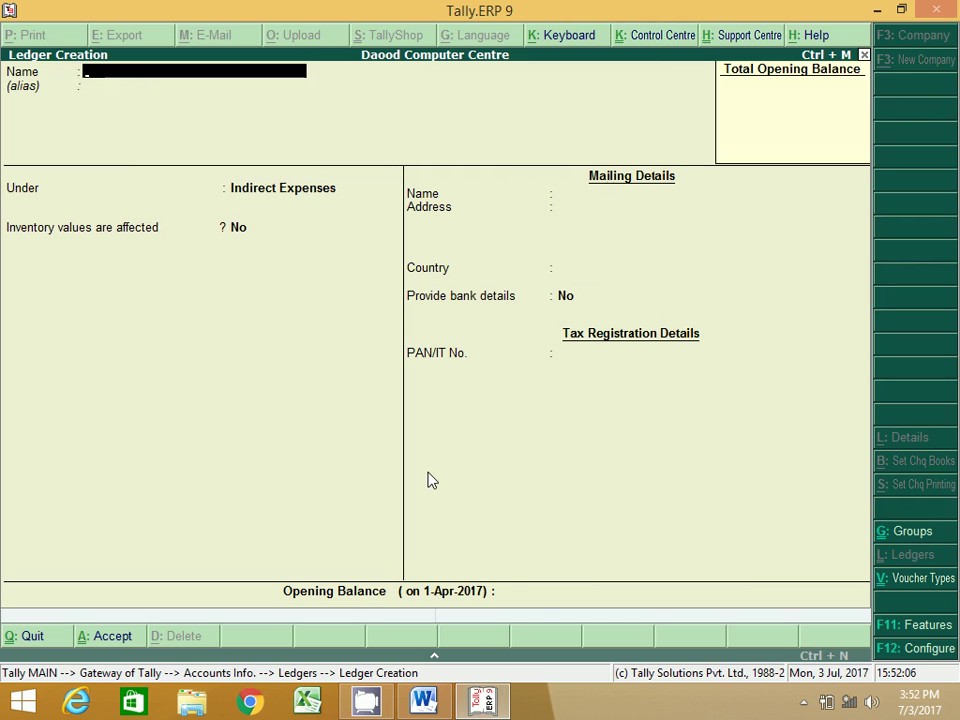
# Create a Rent ledger under Indirect Expenses with a blank opening balance
pyautogui.write('Rent')
pyautogui.press('Return')
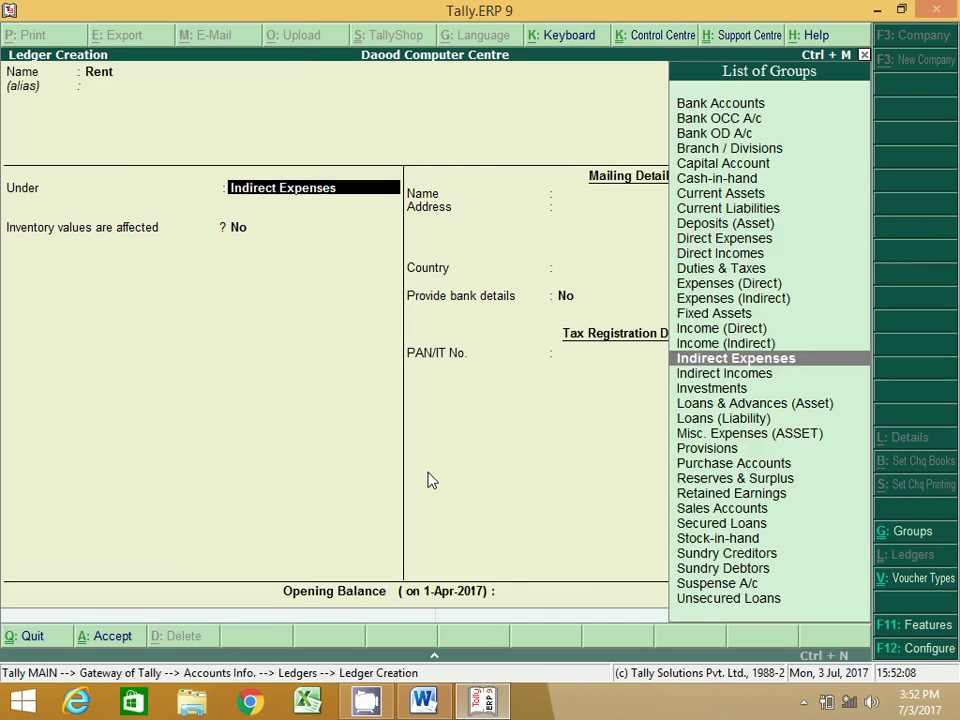
pyautogui.press('Return')
pyautogui.press('Return')
pyautogui.press('Return')
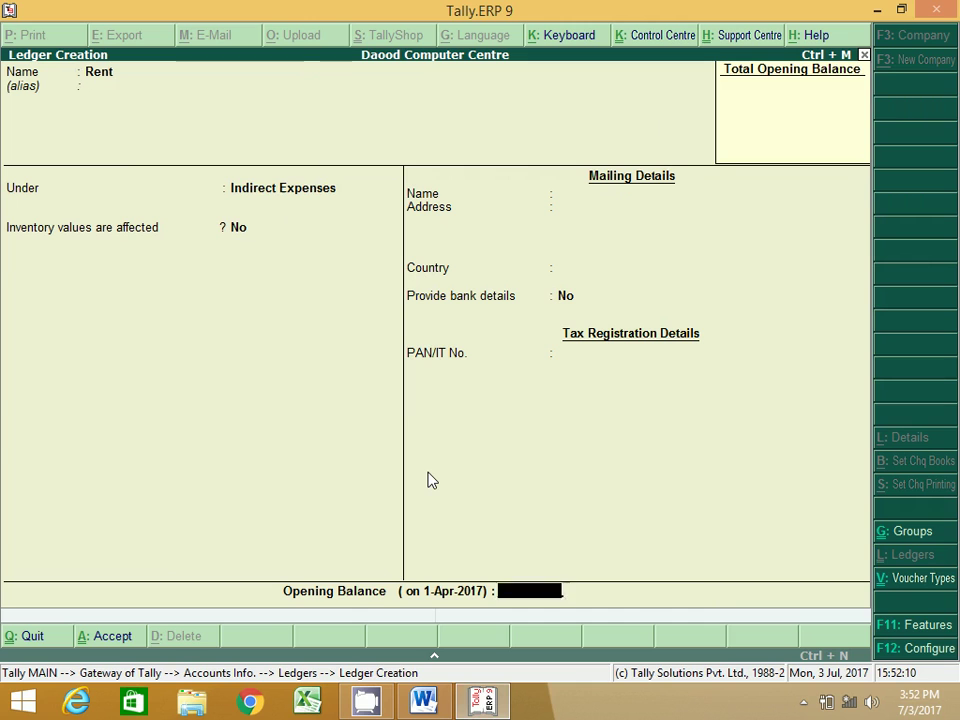
pyautogui.press('Return')
# Create a Wages ledger under Indirect Expenses, leaving inventory values and bank details at No
pyautogui.write('Wages')
pyautogui.press('Return')
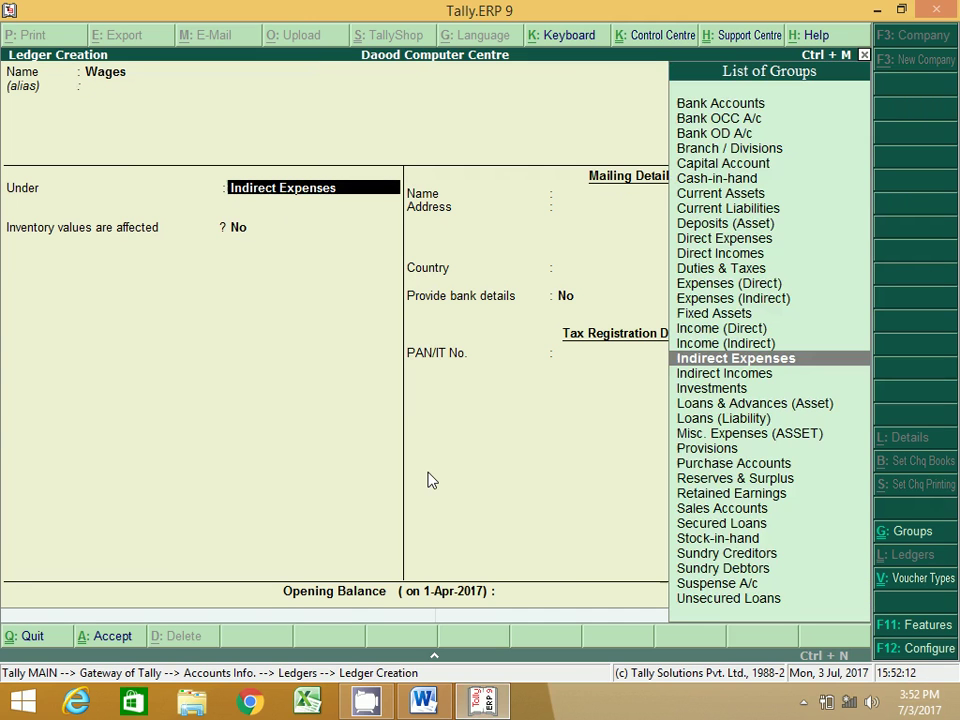
pyautogui.press('Return')
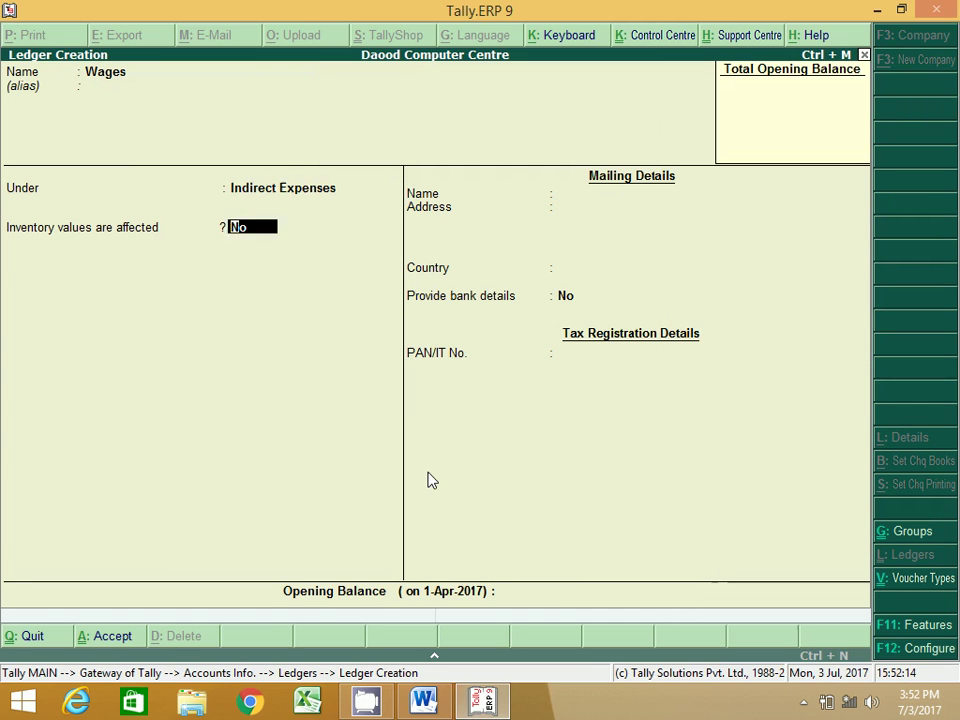
pyautogui.press('Return')
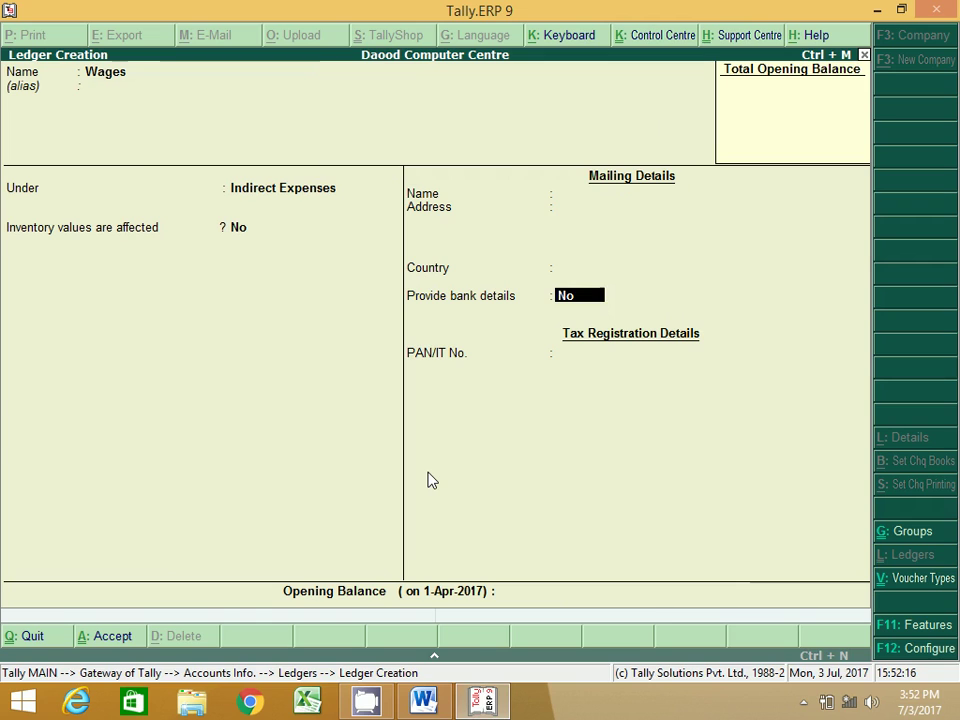
pyautogui.press('Return')
pyautogui.press('Return')
pyautogui.press('Return')
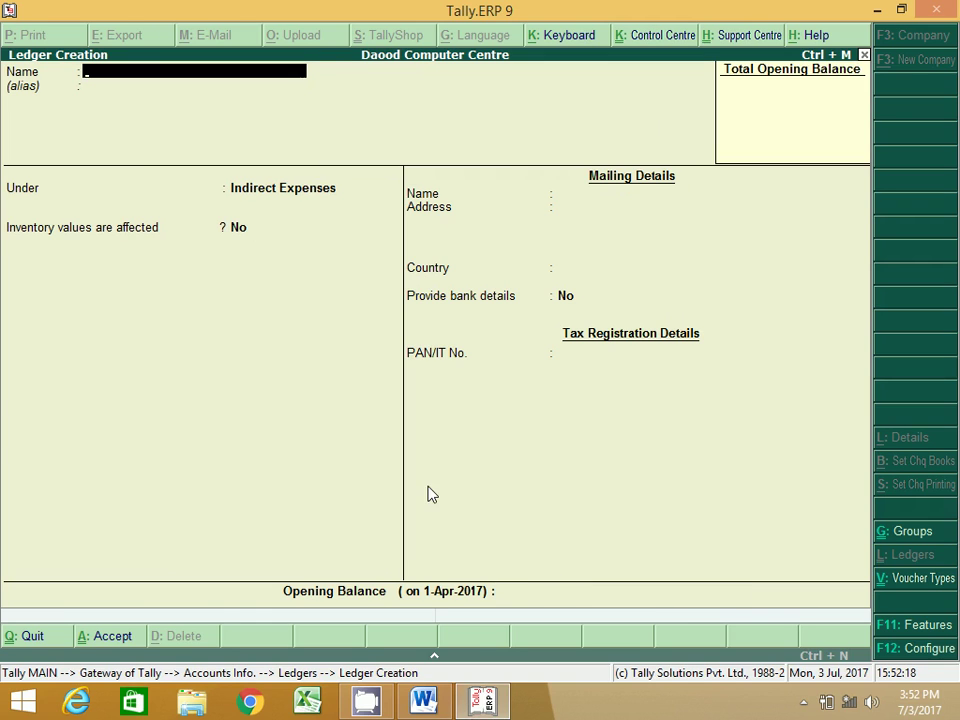
pyautogui.click(804, 702)
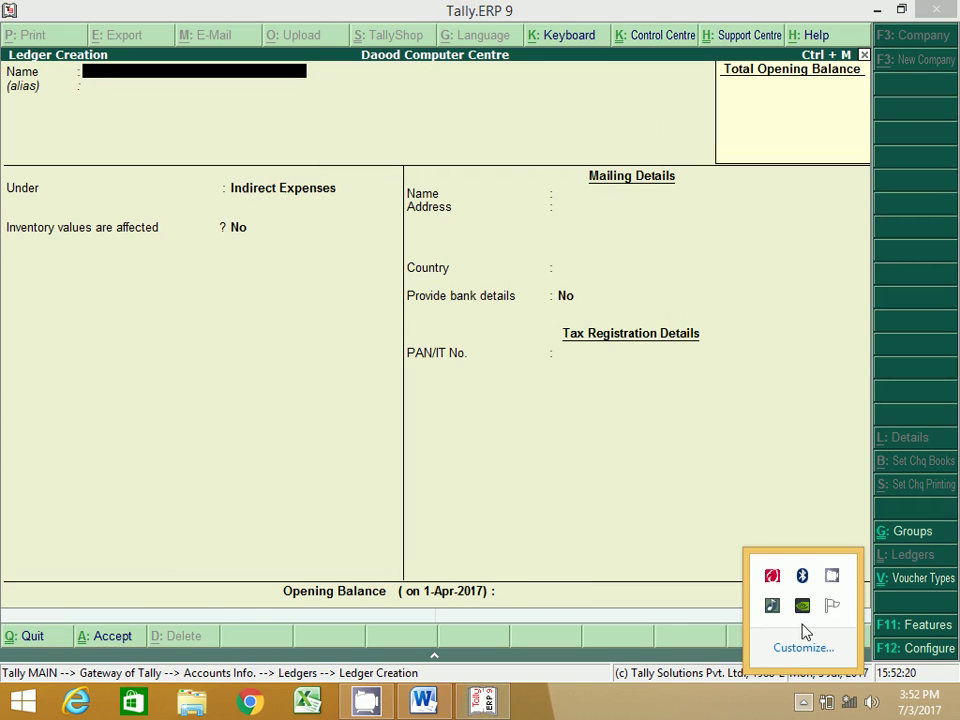
pyautogui.click(831, 575)
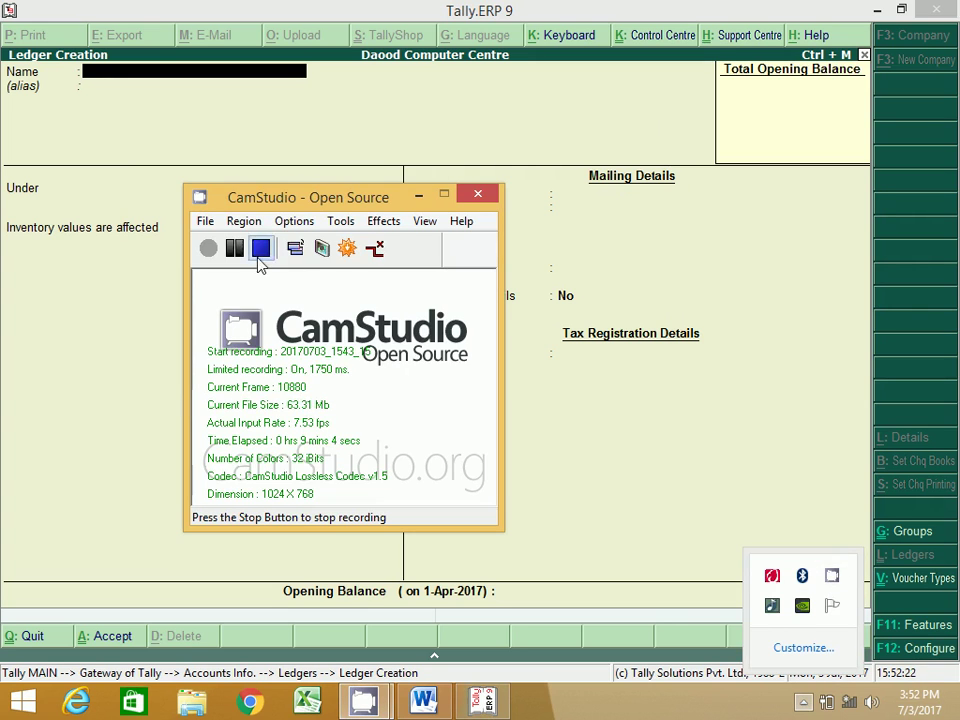
pyautogui.click(235, 249)
pyautogui.click(208, 249)
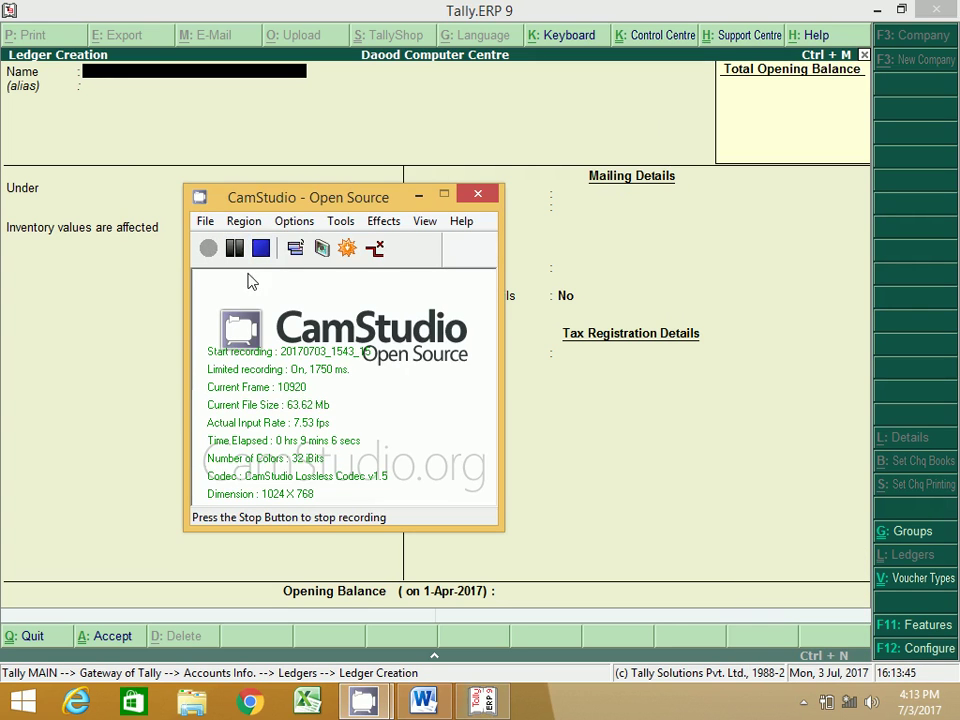
pyautogui.click(419, 195)
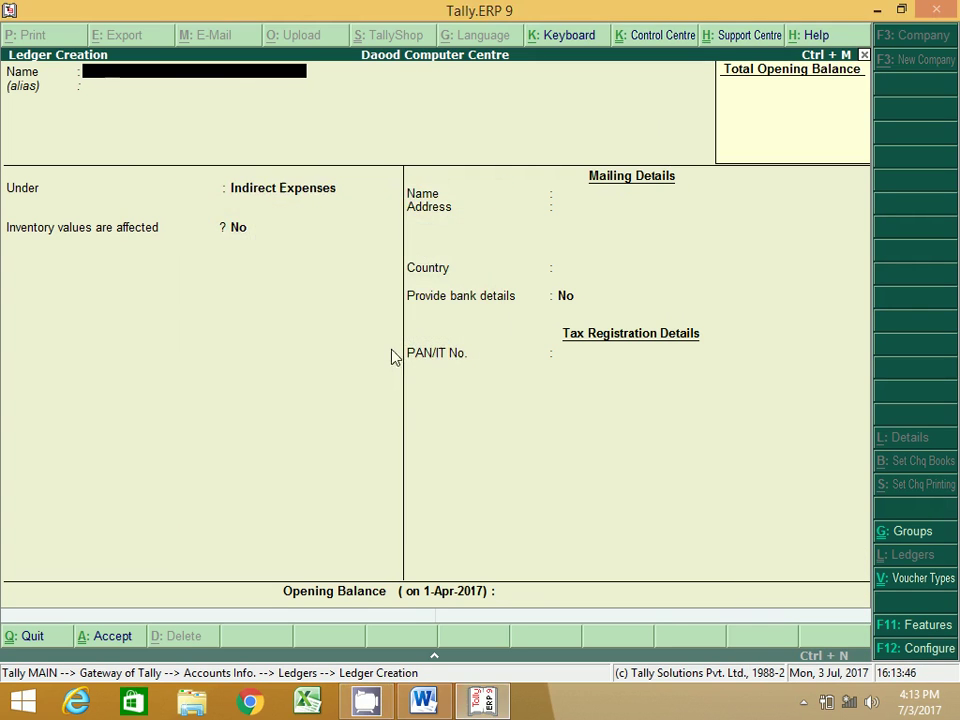
# Check the next ledger in the Word list and create Telephone Bill under Indirect Expenses in Tally.ERP 9
pyautogui.click(423, 700)
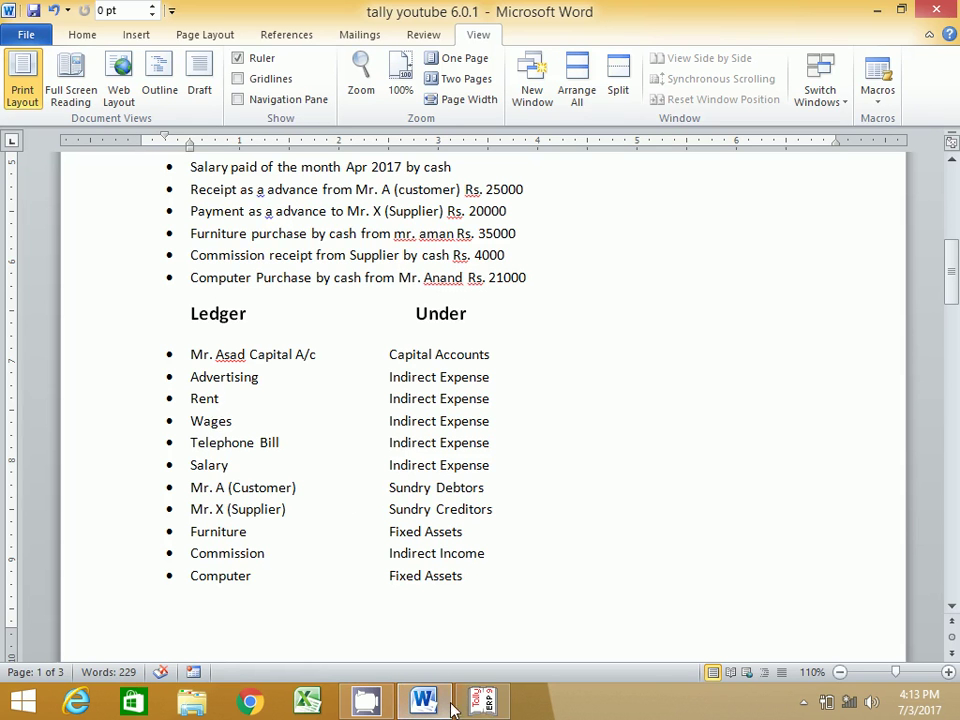
pyautogui.click(482, 700)
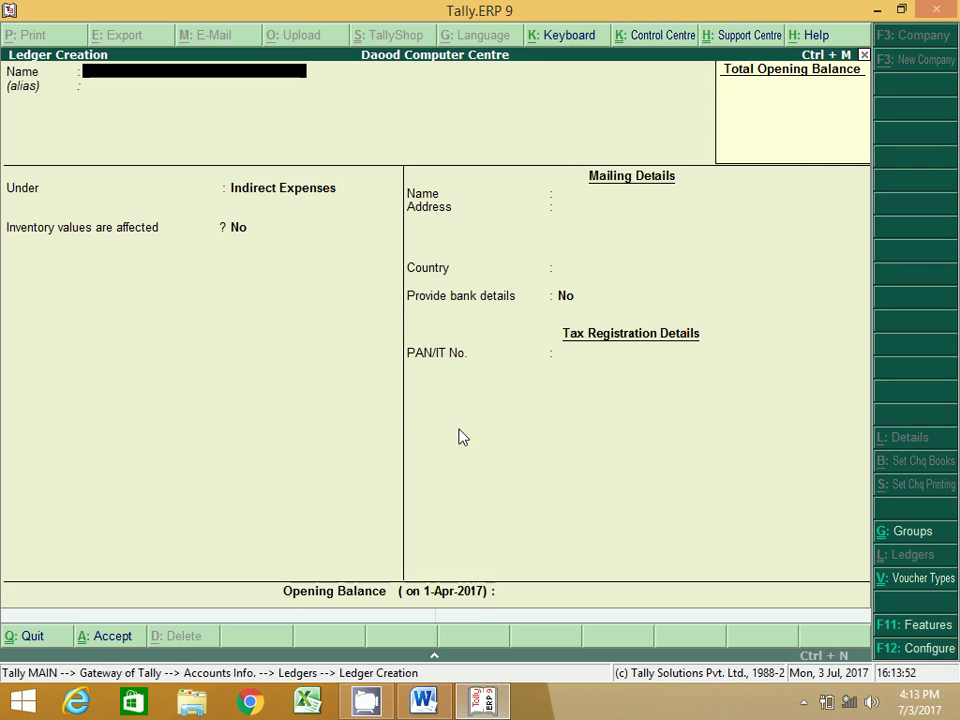
pyautogui.write('Telephone')
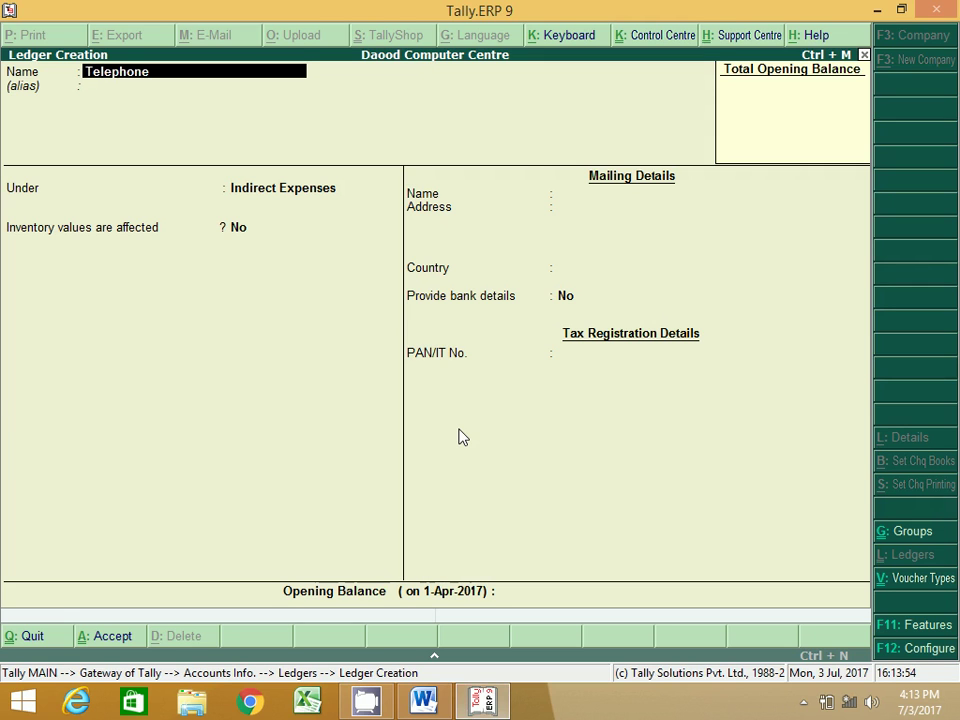
pyautogui.write(' Bill')
pyautogui.press('Return')
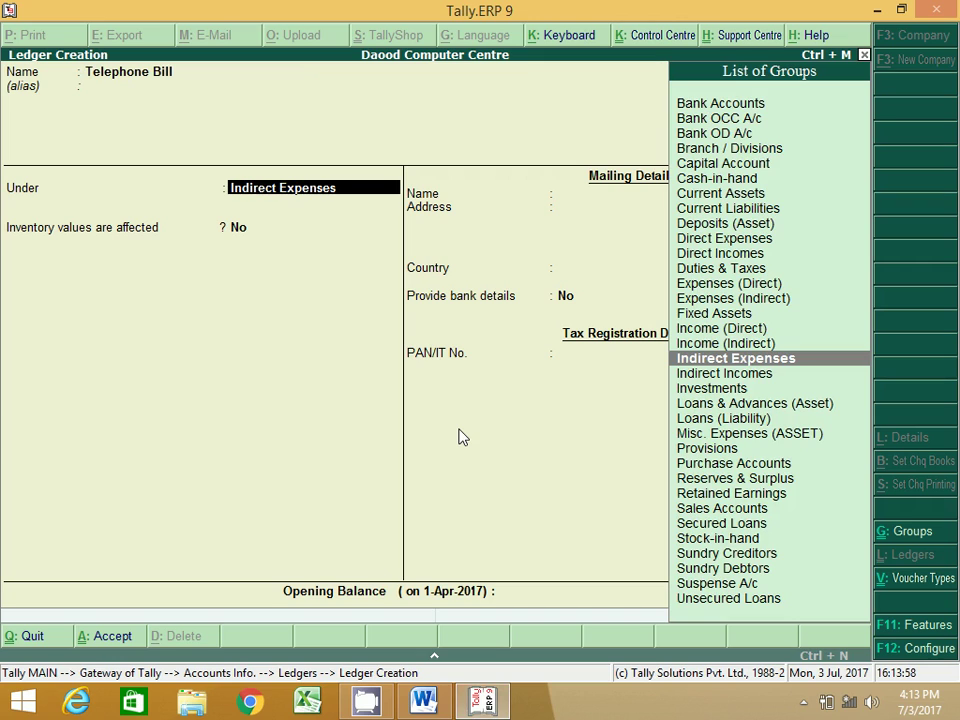
pyautogui.press('Return')
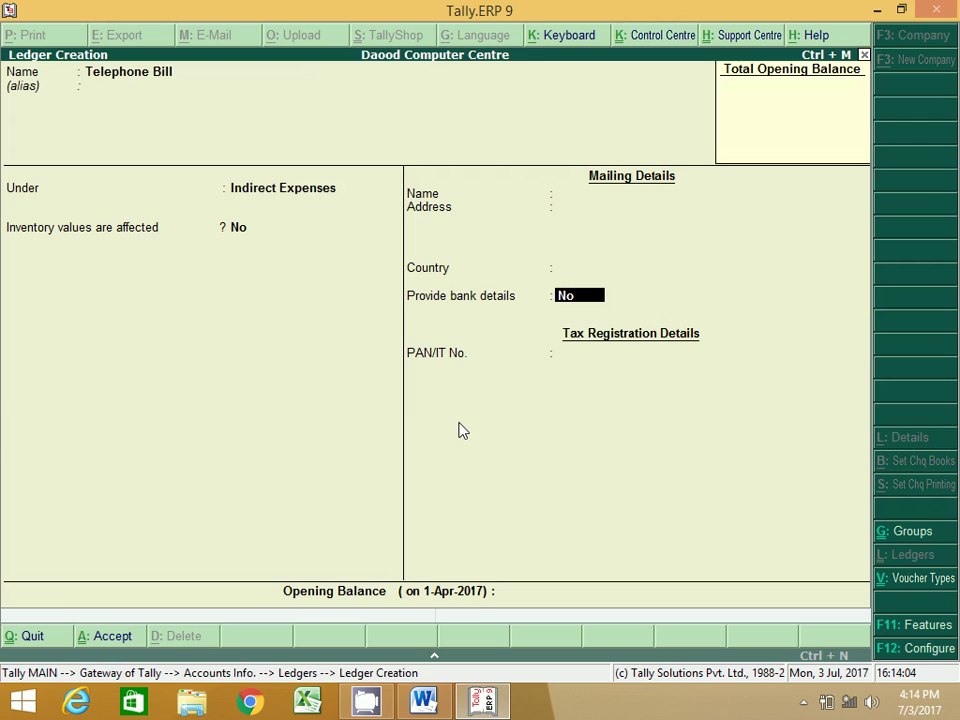
pyautogui.press('Return')
pyautogui.press('Return')
pyautogui.press('Return')
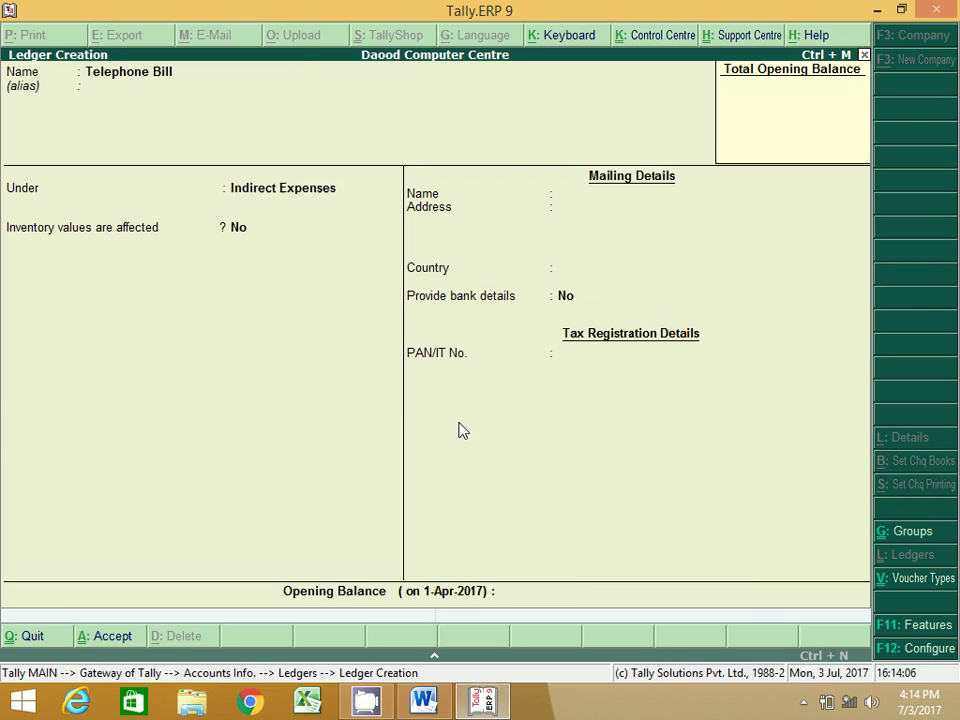
# Create a Salary ledger under Indirect Expenses with no alias, inventory values and bank details at No, and a blank opening balance
pyautogui.write('Salary')
pyautogui.press('Return')
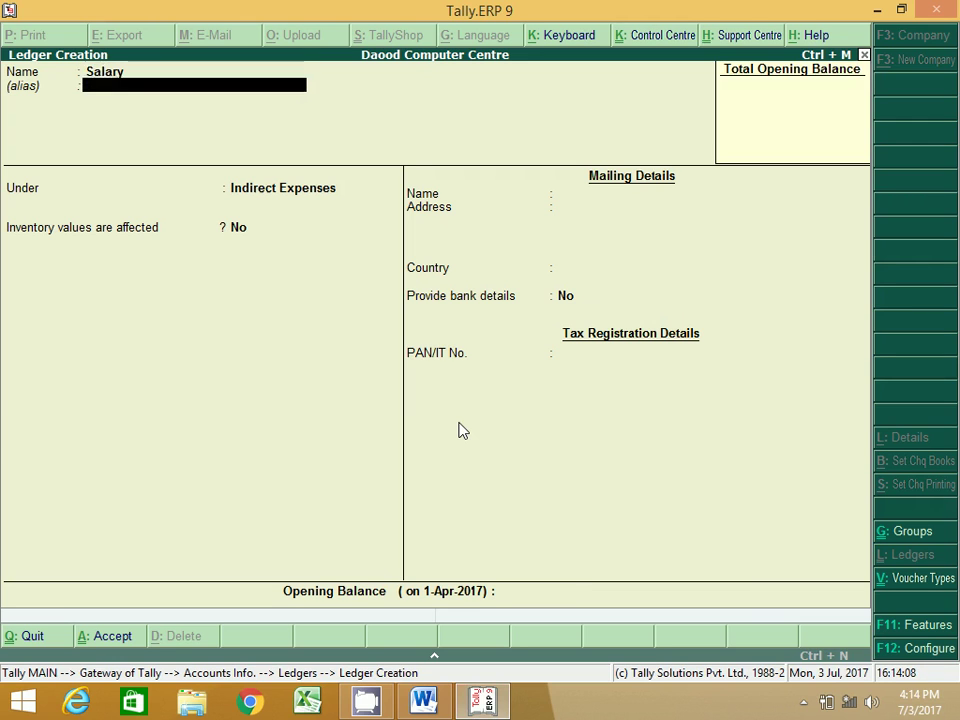
pyautogui.press('Return')
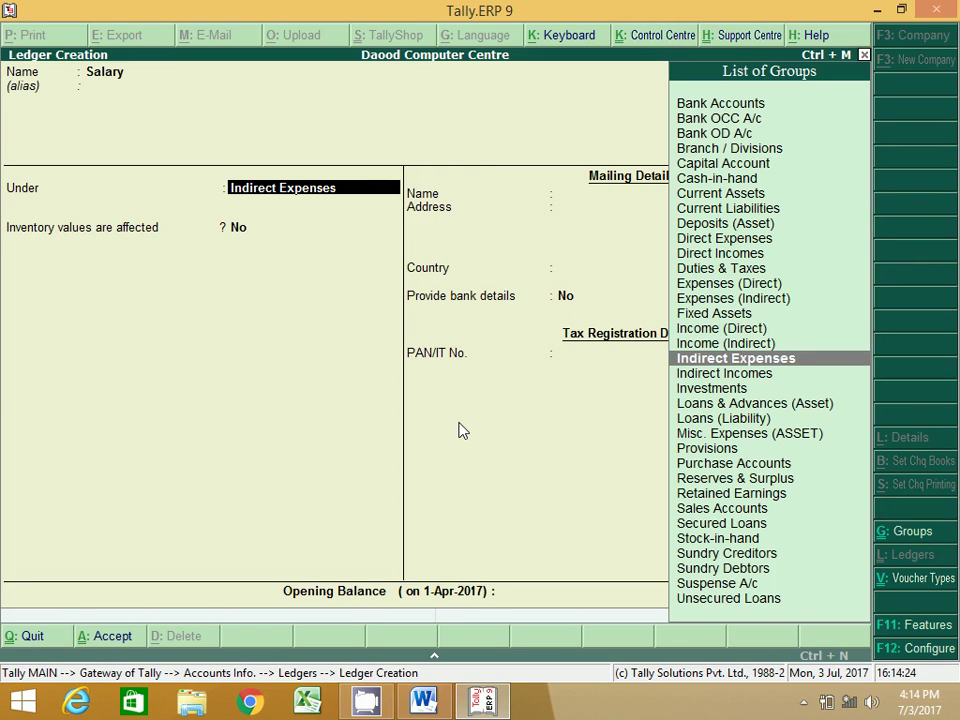
pyautogui.press('Return')
pyautogui.press('Return')
pyautogui.press('Return')
pyautogui.press('Return')
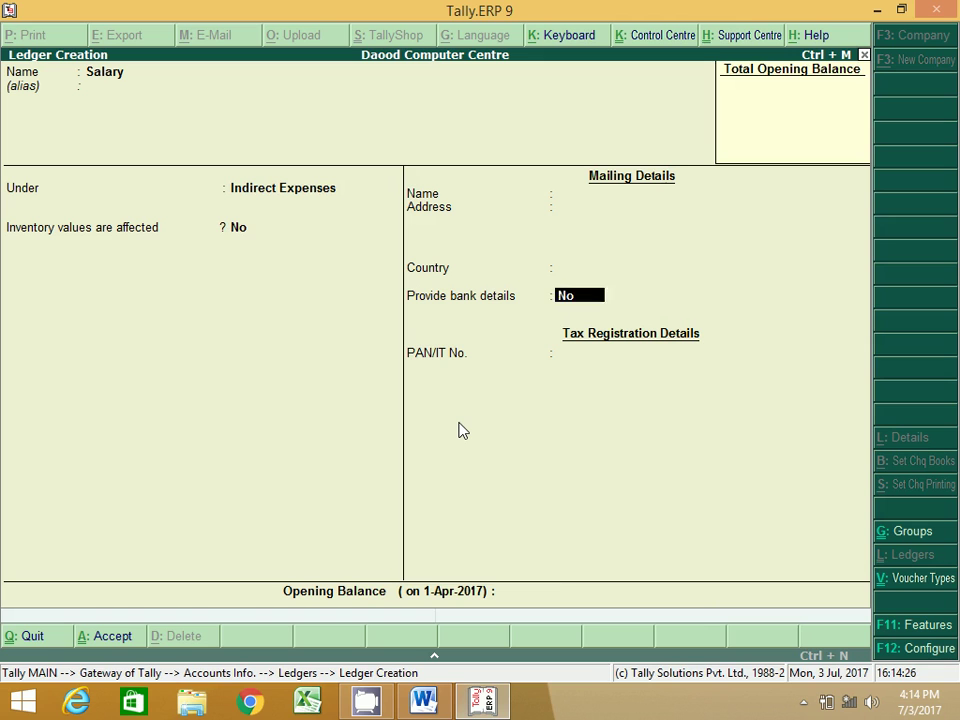
pyautogui.press('Return')
# Check the next ledger in the Word list and enter Mr. A (Customer) under Sundry Debtors in Tally.ERP 9
pyautogui.hotkey('alt', 'Tab')
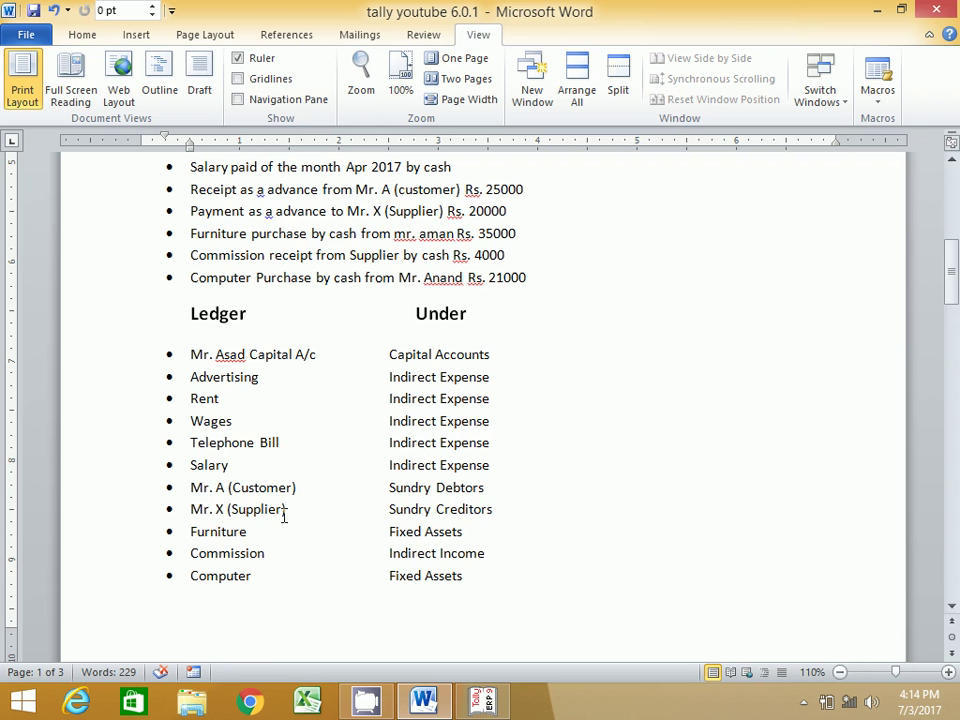
pyautogui.click(203, 487)
pyautogui.moveTo(191, 487); pyautogui.dragTo(300, 489)
pyautogui.hotkey('alt', 'Tab')
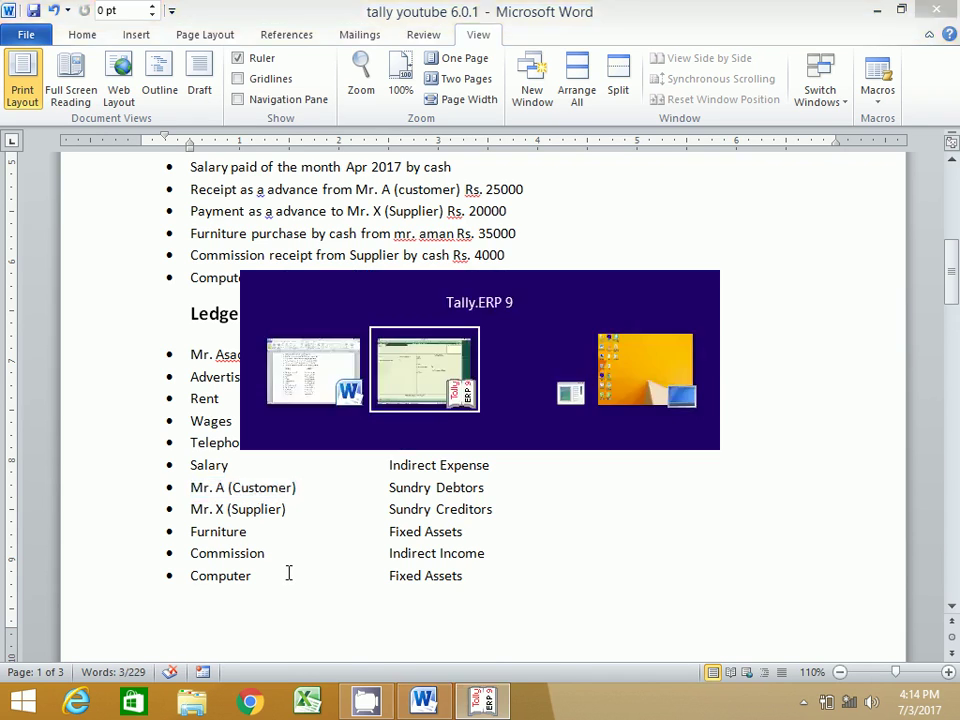
pyautogui.write('Mr. A (Cu')
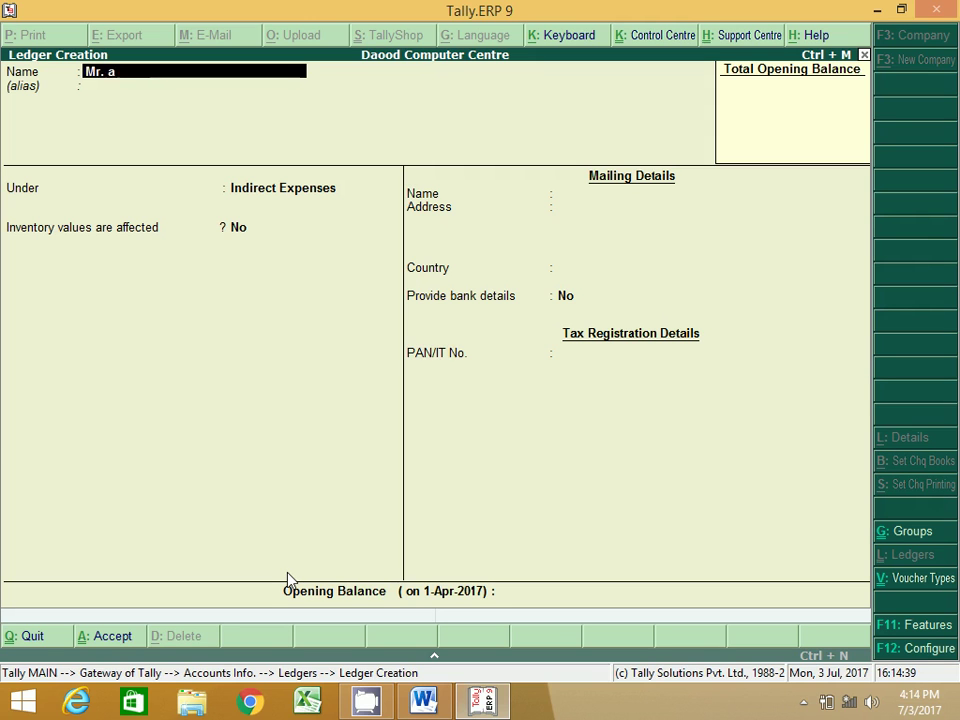
pyautogui.write('stomer)')
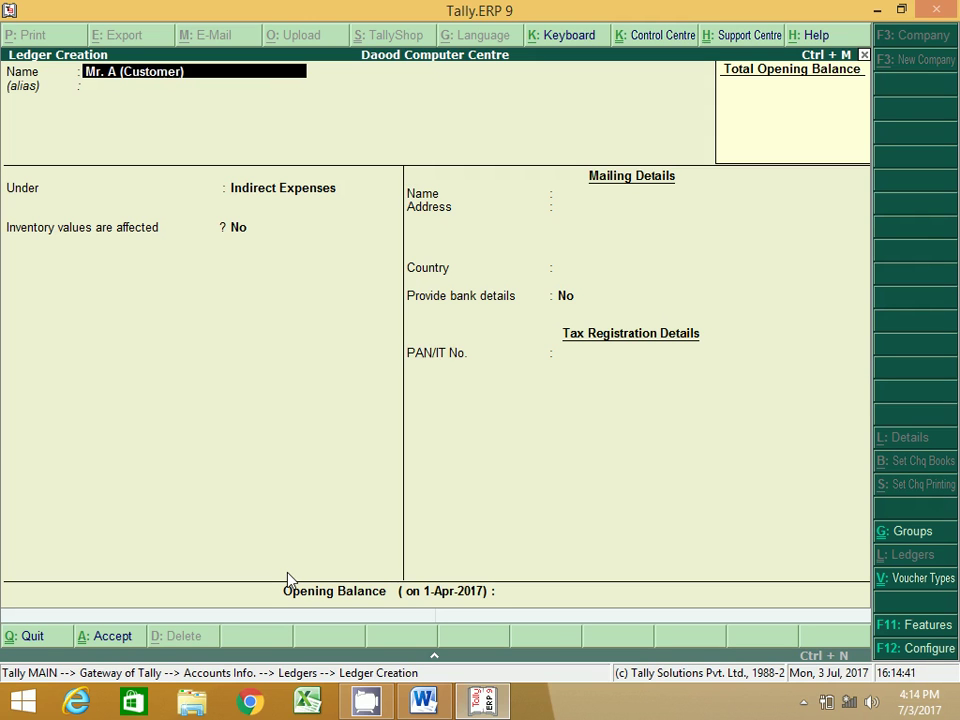
pyautogui.press('Return')
pyautogui.write('Su')
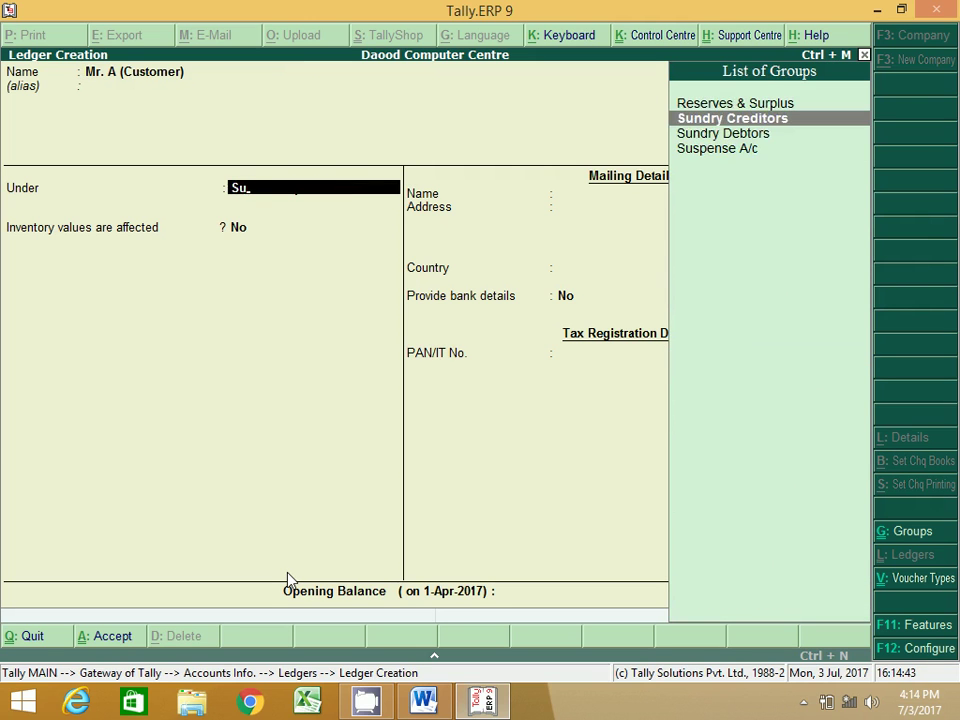
pyautogui.press('Down')
pyautogui.press('Return')
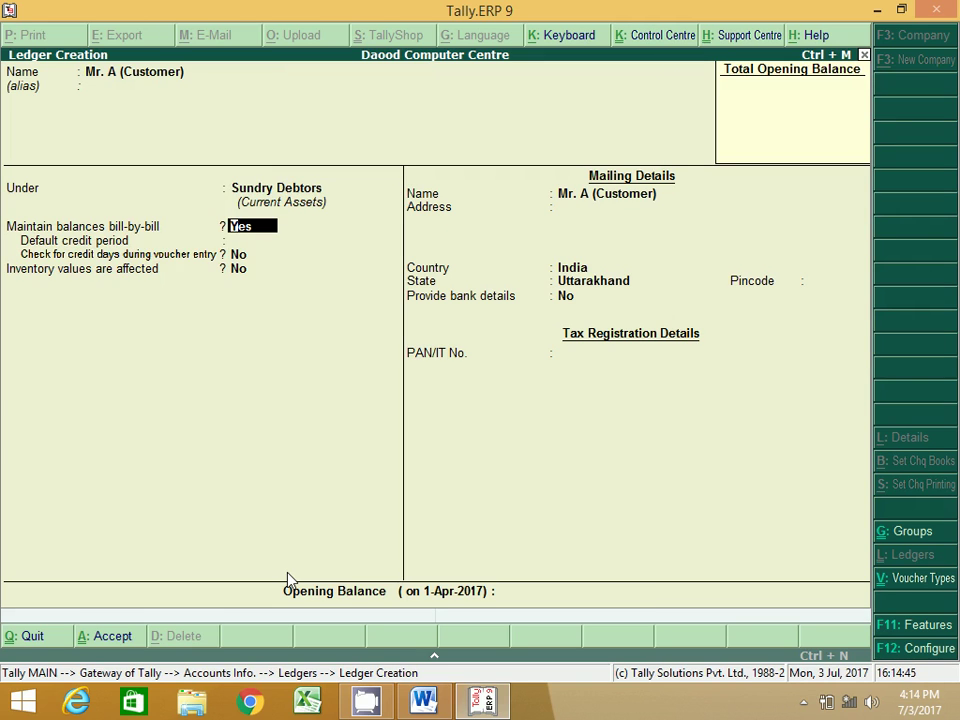
# Keep bill-by-bill balances at Yes and the state as Uttarakhand for the customer ledger, leave the credit period blank, and save it
pyautogui.press('Return')
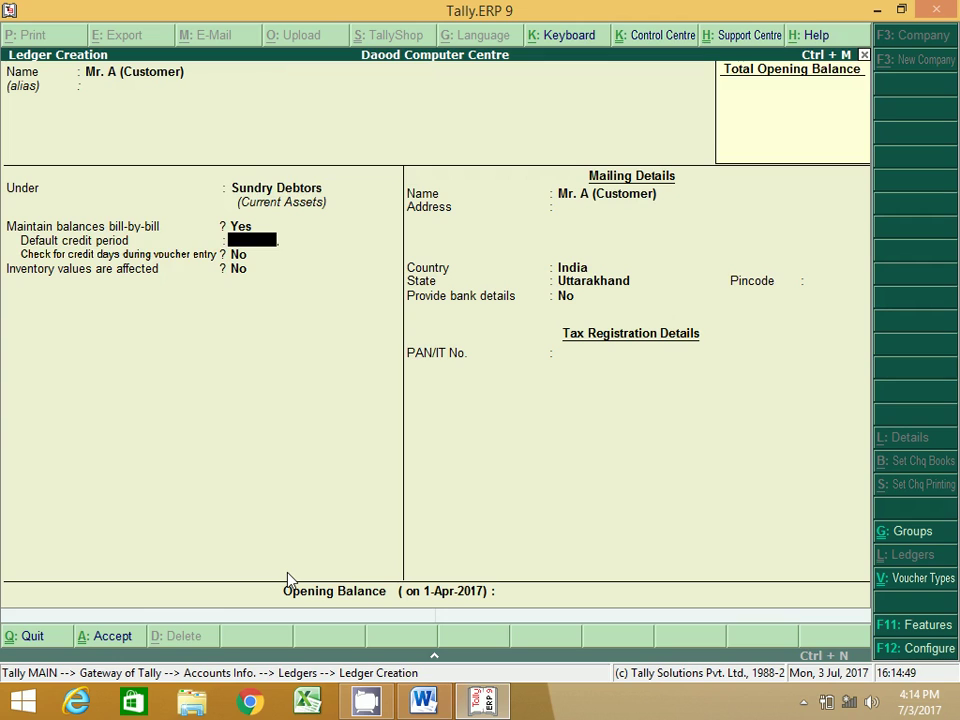
pyautogui.press('Return')
pyautogui.press('Return')
pyautogui.press('Return')
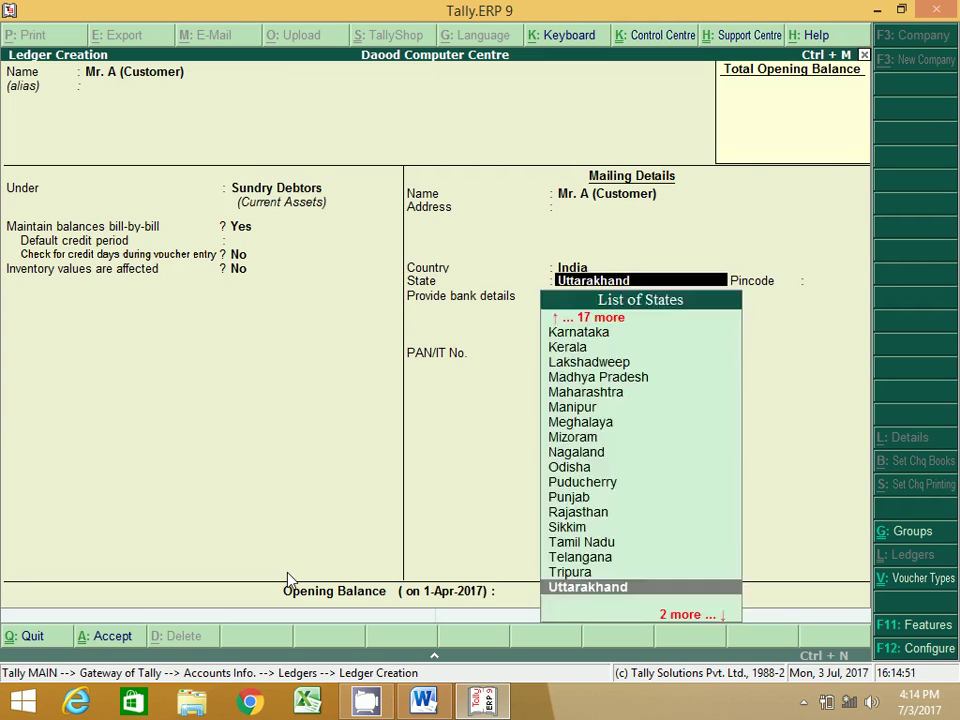
pyautogui.press('Return')
pyautogui.press('Return')
pyautogui.press('Return')
pyautogui.press('Return')
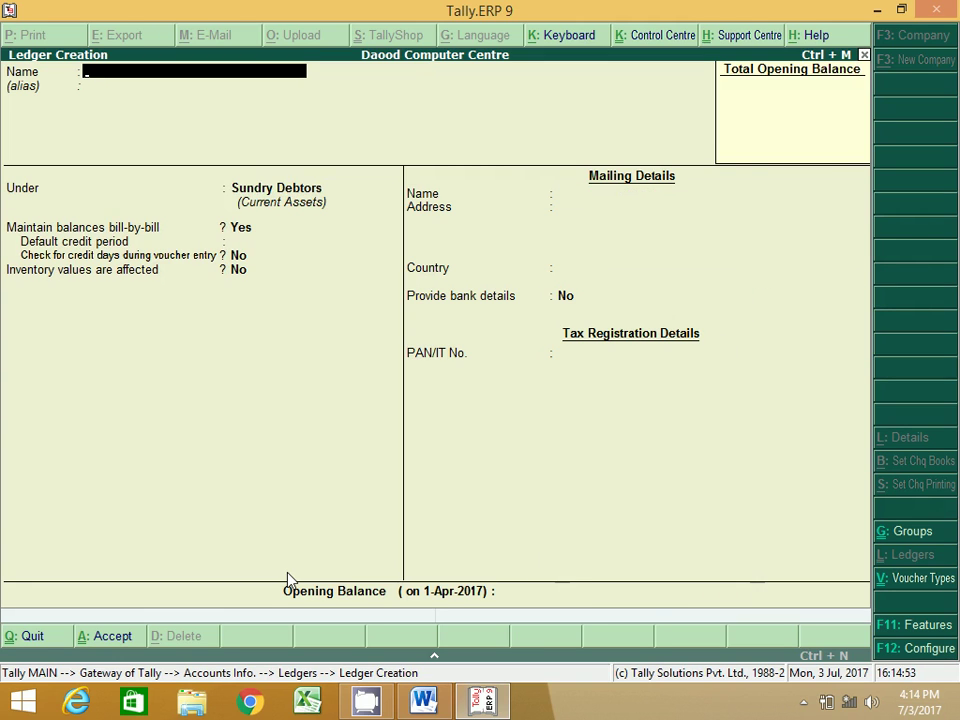
# Create the ledger Mr. x (Supplier) under Sundry Creditors with bill-by-bill balances at Yes and no default credit period
pyautogui.write('Mr. x (Supplier)')
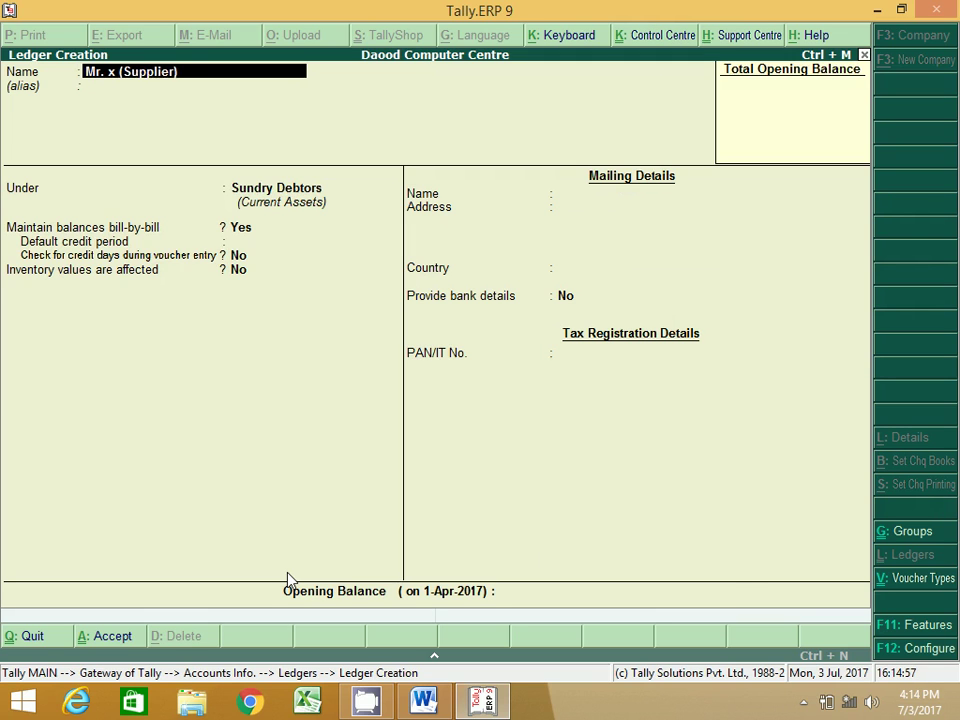
pyautogui.press('Return')
pyautogui.press('Return')
pyautogui.write('Sundry')
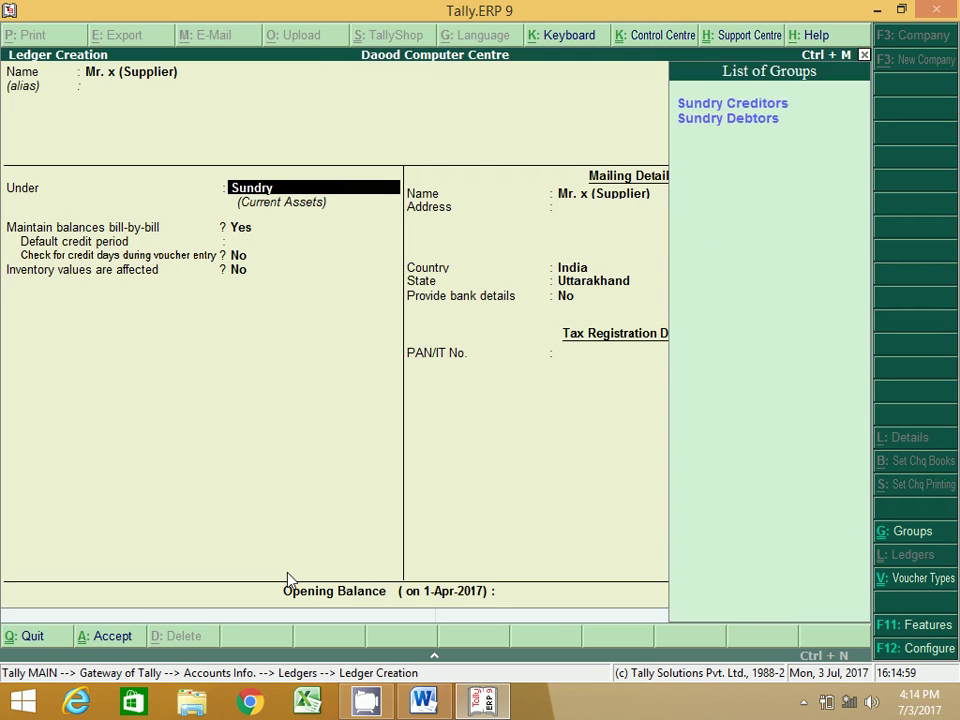
pyautogui.press('Return')
pyautogui.press('Return')
pyautogui.press('Return')
pyautogui.press('Return')
pyautogui.press('Return')
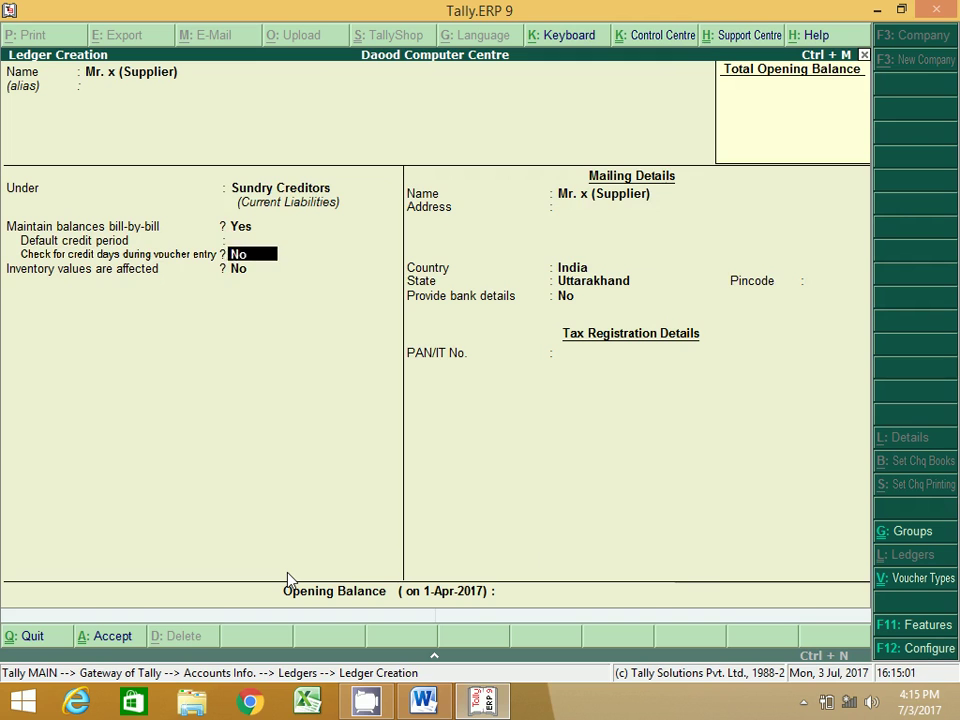
pyautogui.hotkey('ctrl', 'a')
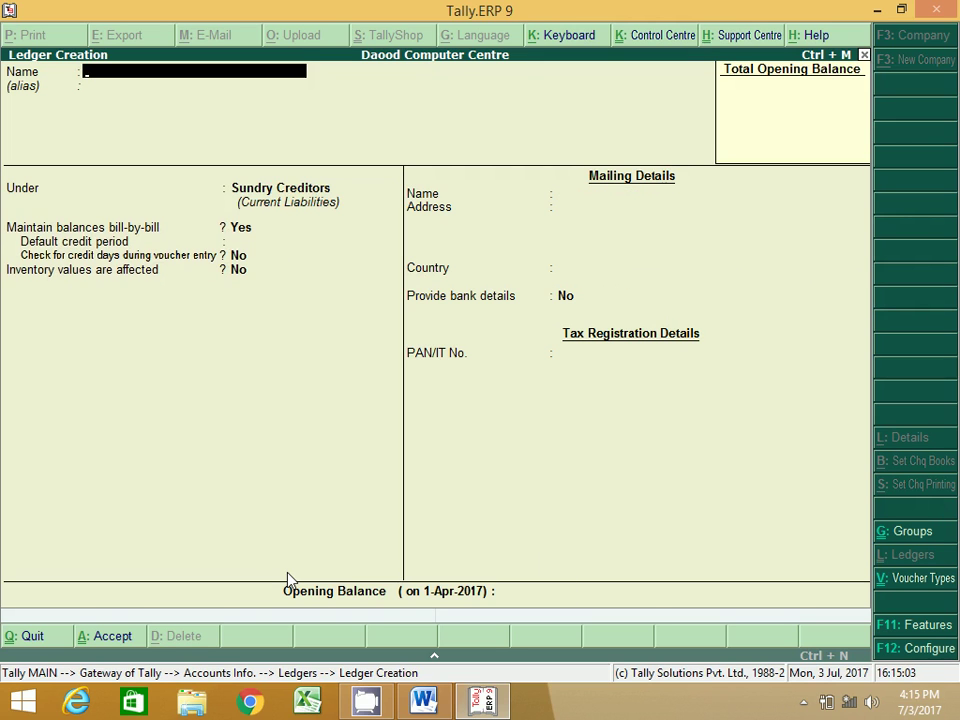
# Check the next ledger in the Word list and enter Furniture under Fixed Assets in Tally.ERP 9
pyautogui.hotkey('alt', 'Tab')
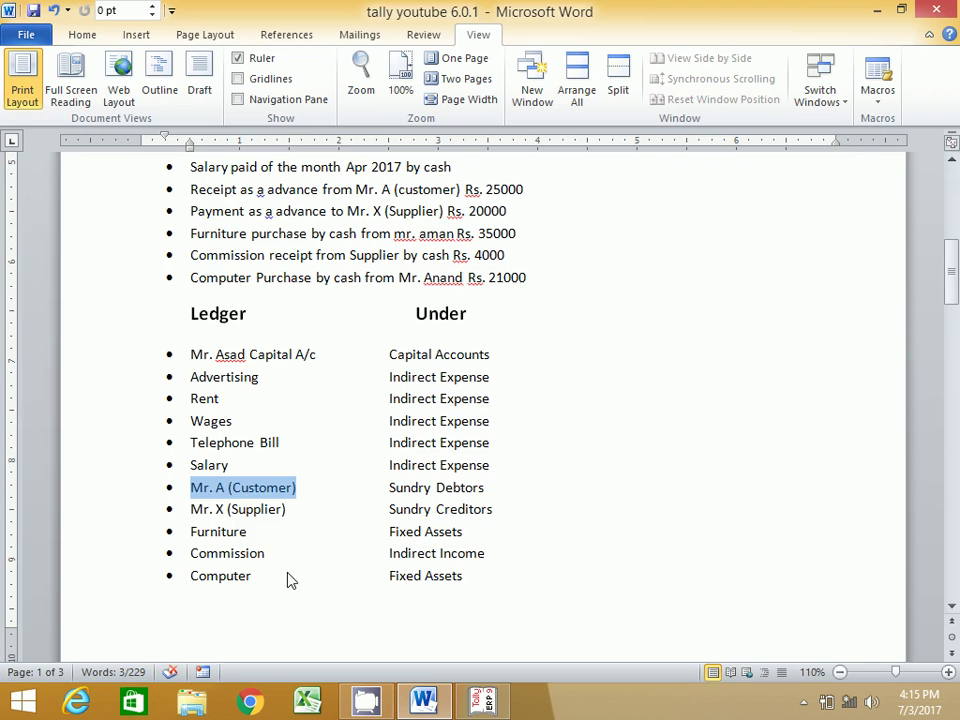
pyautogui.click(212, 533)
pyautogui.hotkey('alt', 'Tab')
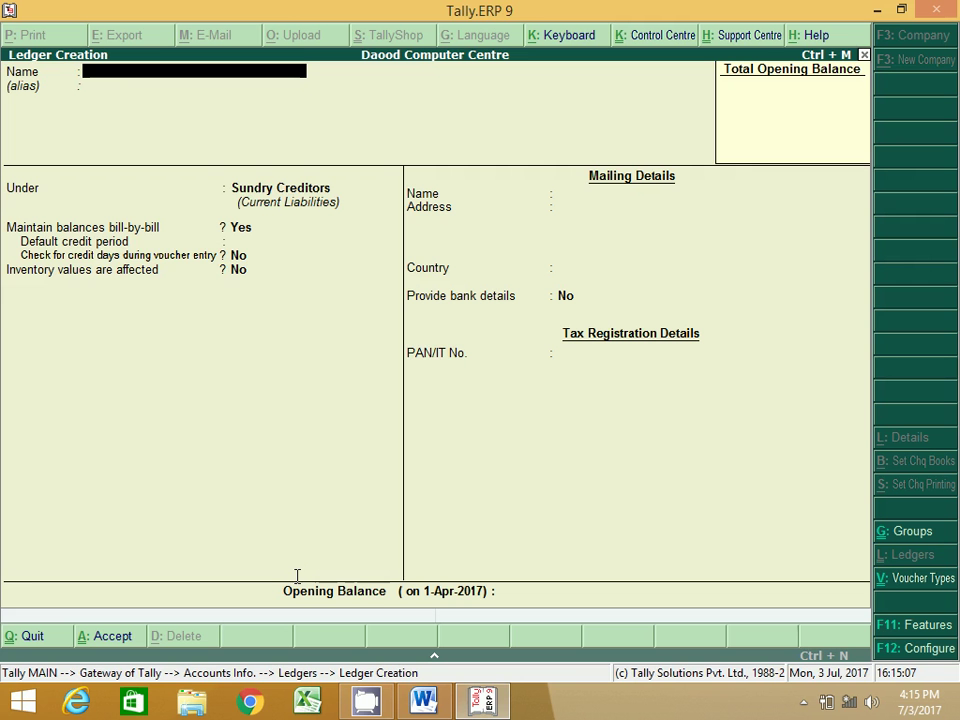
pyautogui.write('Furniture')
pyautogui.press('Return')
pyautogui.press('Return')
pyautogui.write('Fixe')
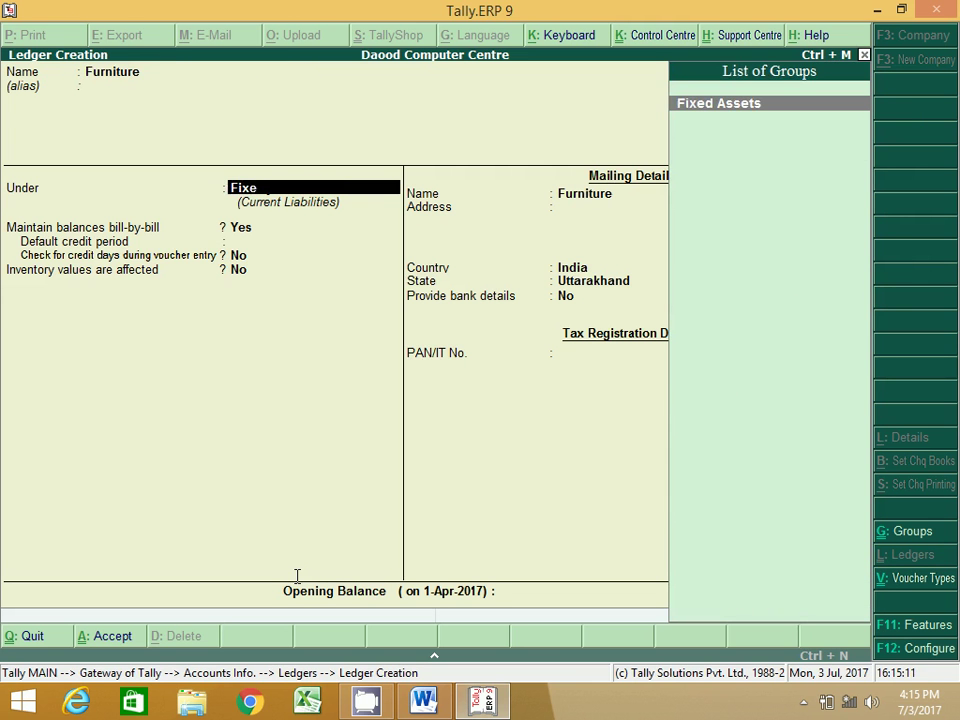
pyautogui.press('Return')
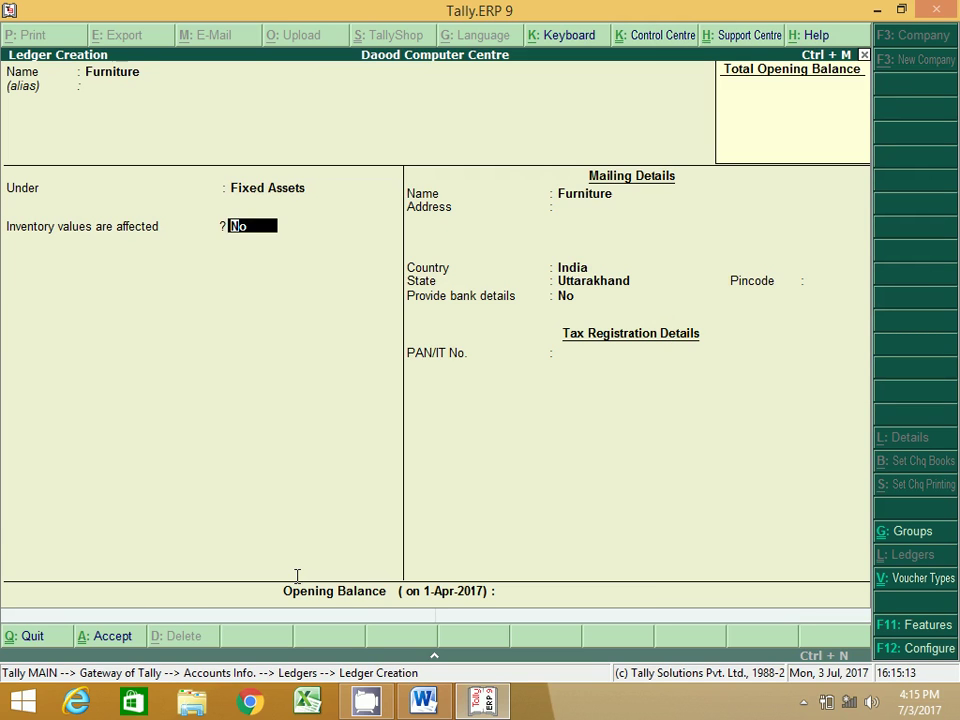
# Save the Furniture ledger with inventory values at No, country India, state Uttarakhand and a blank pincode
pyautogui.press('Return')
pyautogui.press('Return')
pyautogui.press('Return')
pyautogui.press('Return')
pyautogui.press('Return')
pyautogui.press('Return')
pyautogui.press('Return')
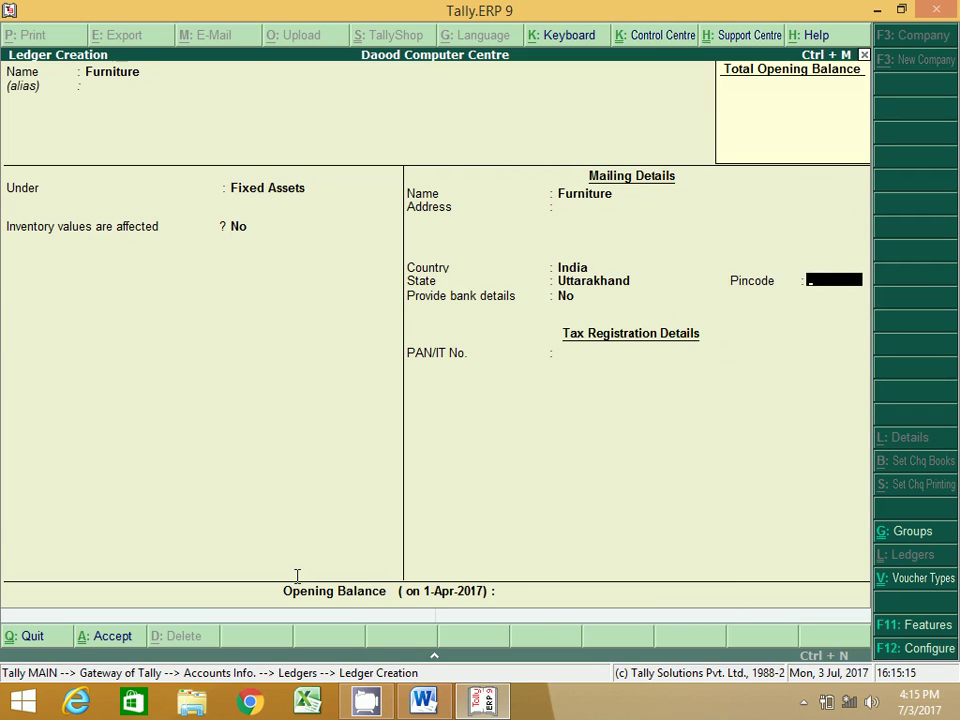
pyautogui.press('Return')
pyautogui.press('Return')
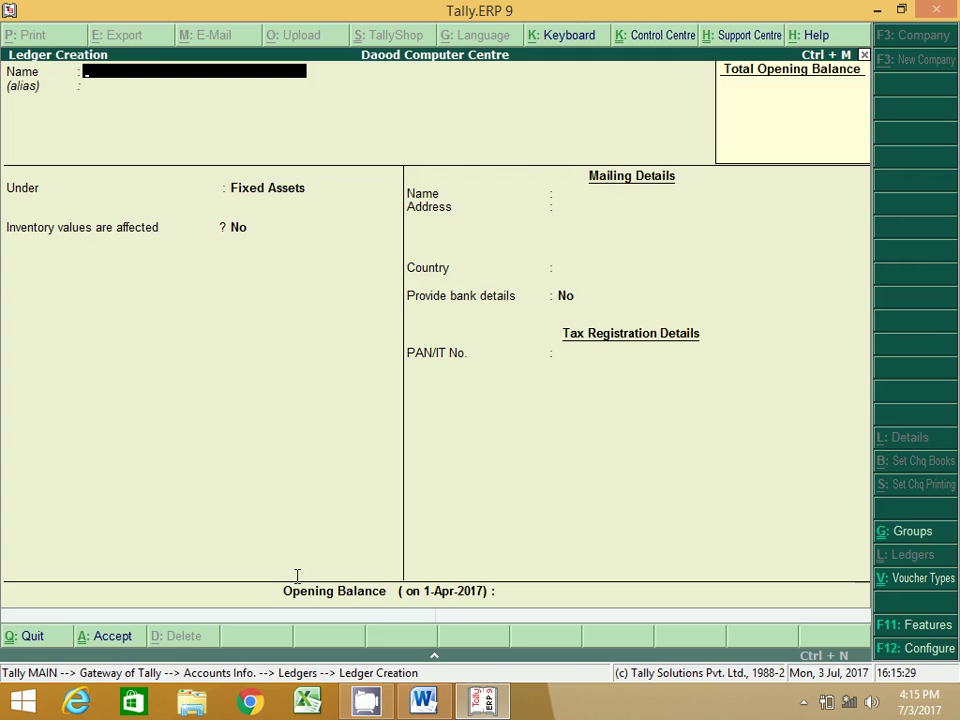
# Create a Computer ledger under Fixed Assets, keeping inventory values at No and the state as Uttarakhand
pyautogui.write('Computer')
pyautogui.press('Return')
pyautogui.press('Return')
pyautogui.press('Return')
pyautogui.press('Return')
pyautogui.press('Return')
pyautogui.press('Return')
pyautogui.press('Return')
pyautogui.press('Return')
pyautogui.press('Return')
pyautogui.press('Return')
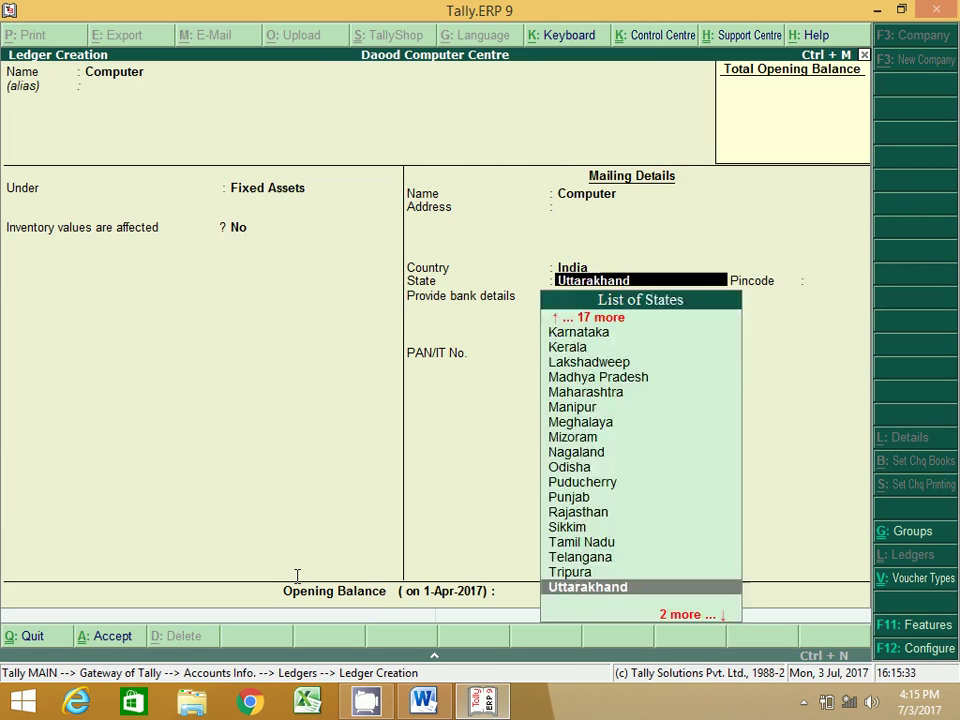
pyautogui.press('Return')
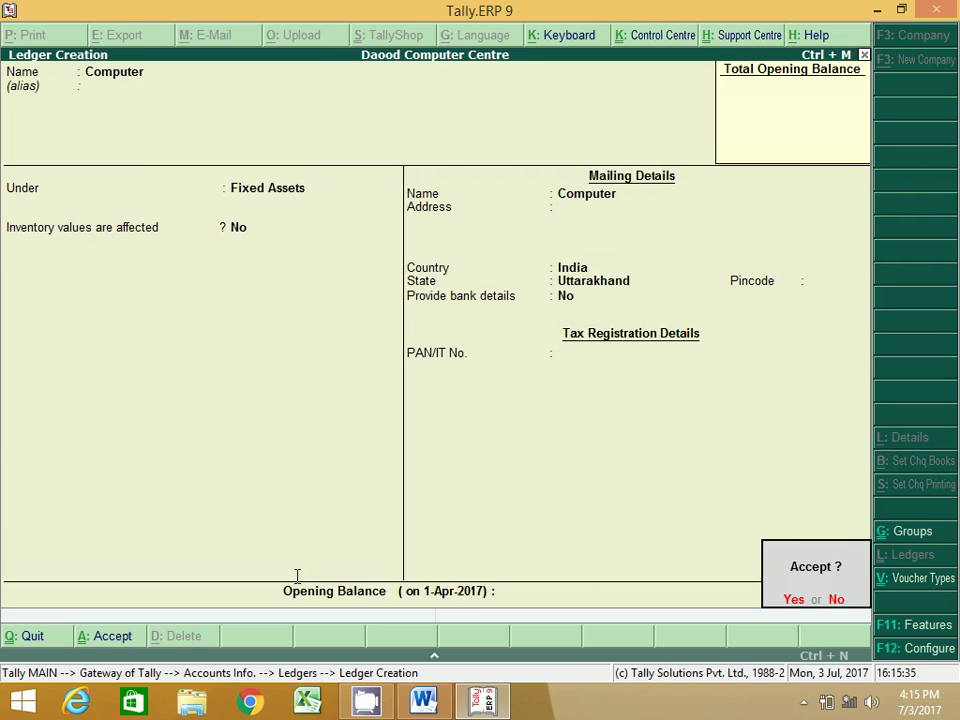
pyautogui.press('Return')
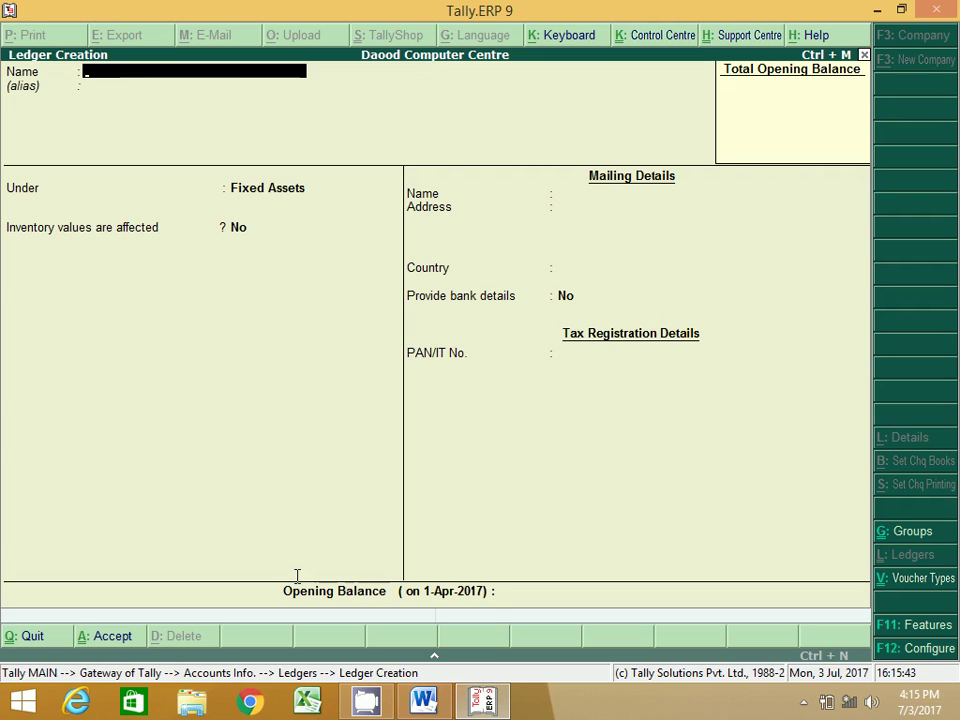
# Create a Commission ledger under Indirect Incomes with inventory values and bank details at No, and leave ledger creation
pyautogui.write('Commission')
pyautogui.press('Return')
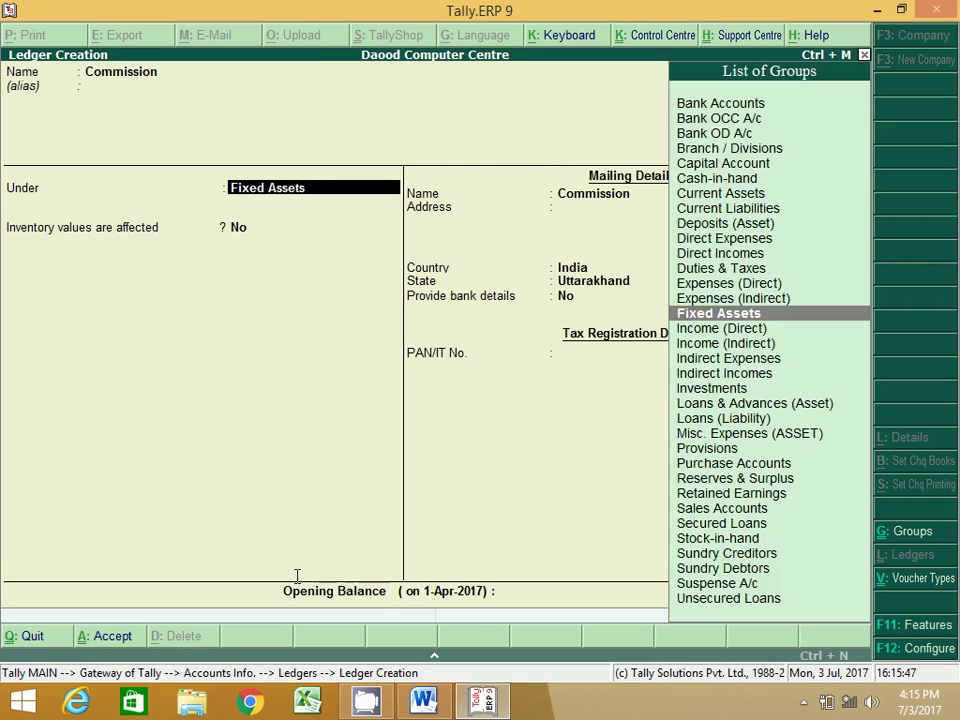
pyautogui.write('Indi')
pyautogui.press('Down')
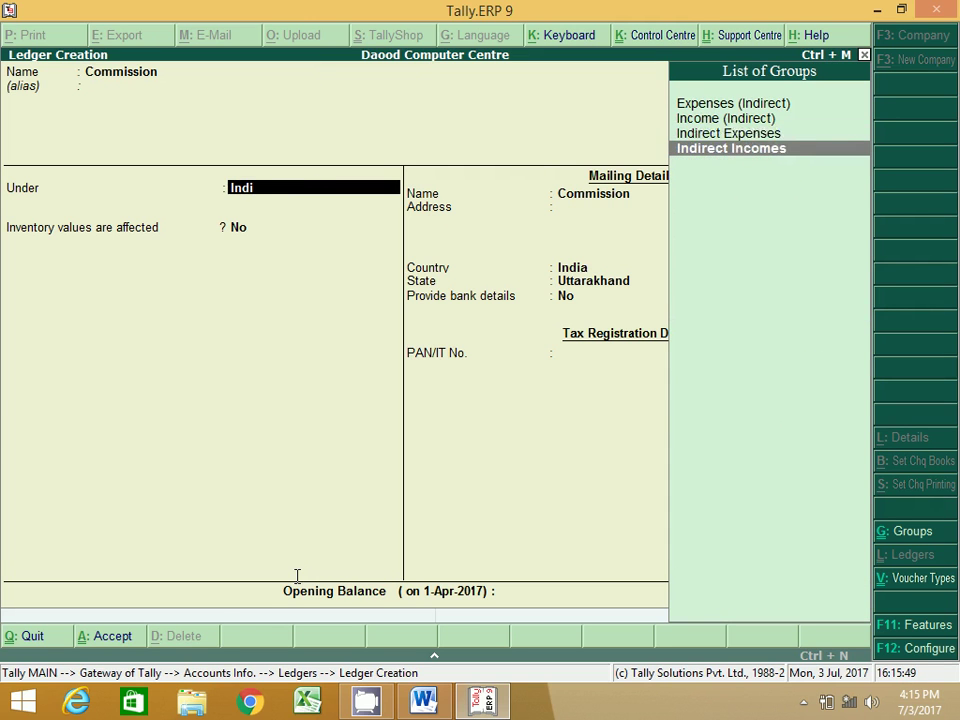
pyautogui.press('Up')
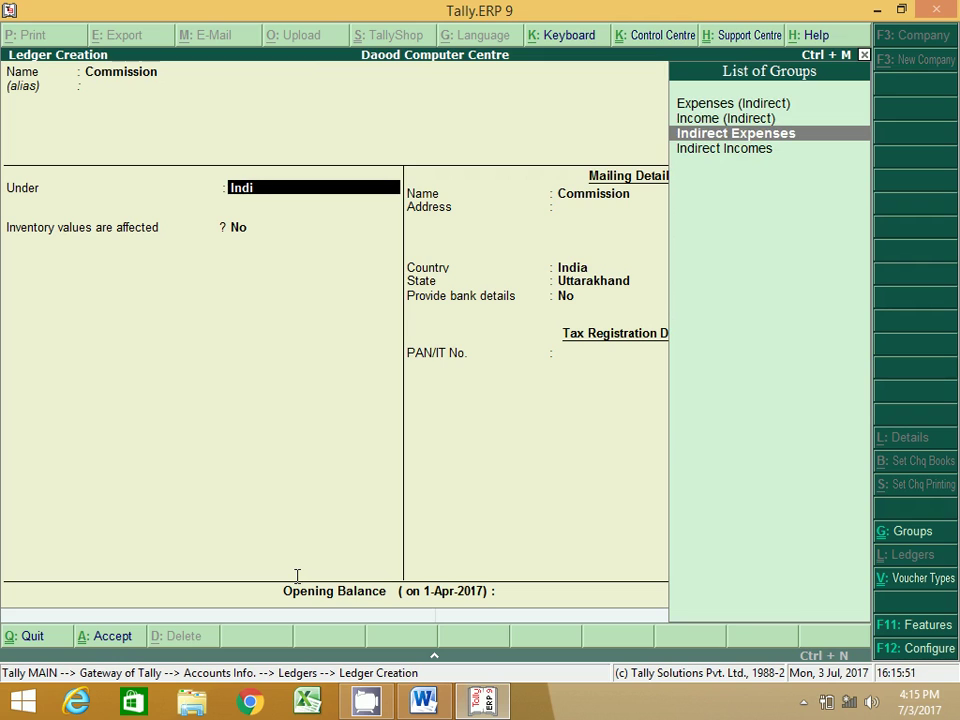
pyautogui.press('Down')
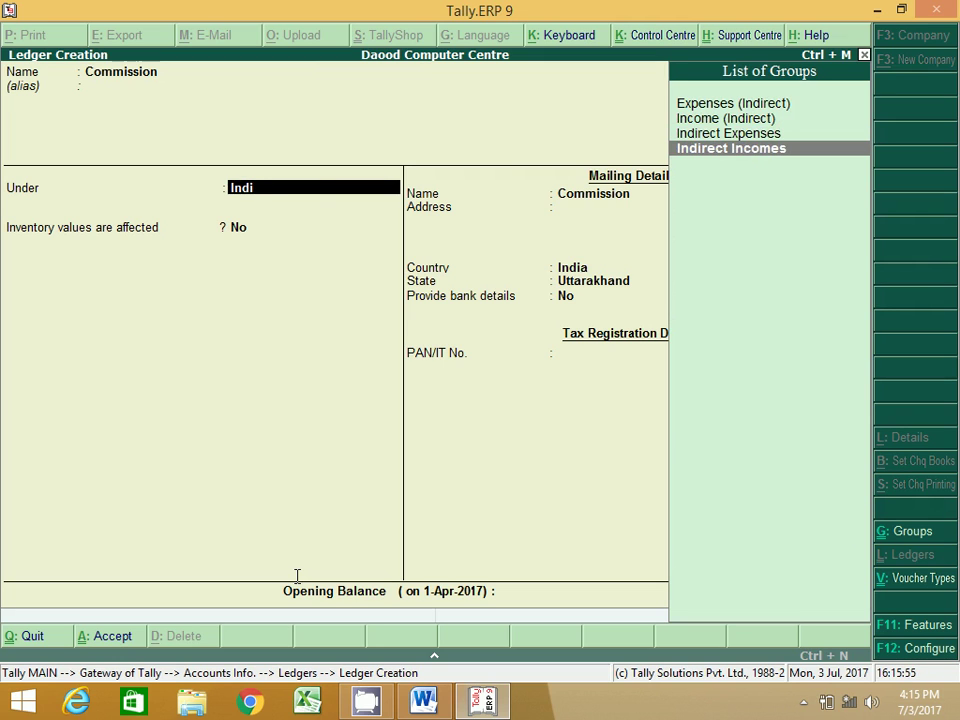
pyautogui.press('Return')
pyautogui.press('Return')
pyautogui.press('Return')
pyautogui.press('Return')
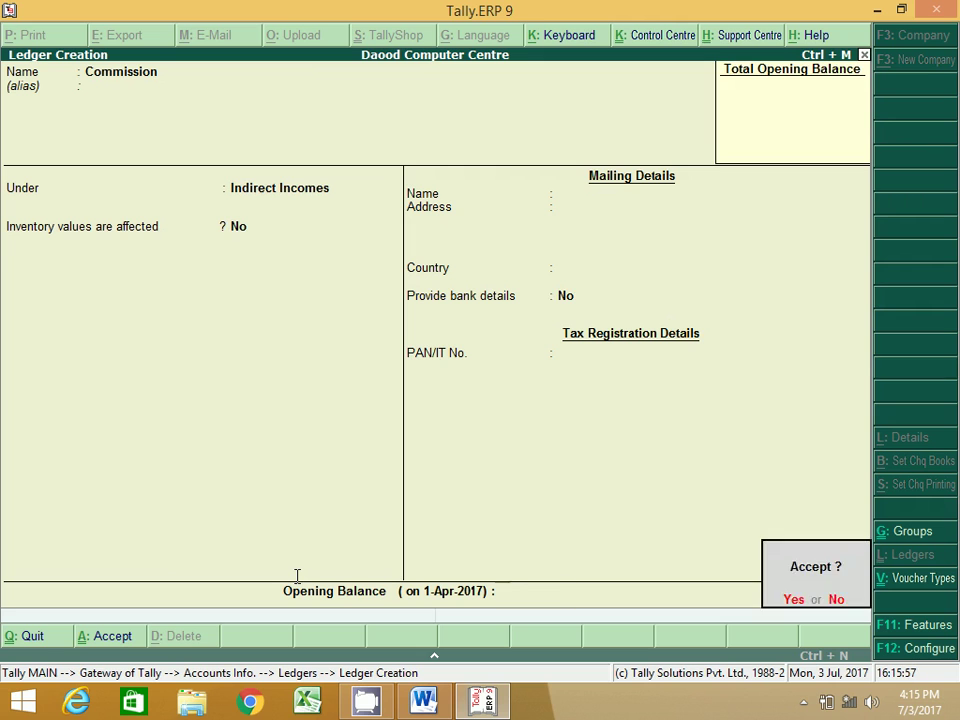
pyautogui.press('Escape')
pyautogui.press('y')
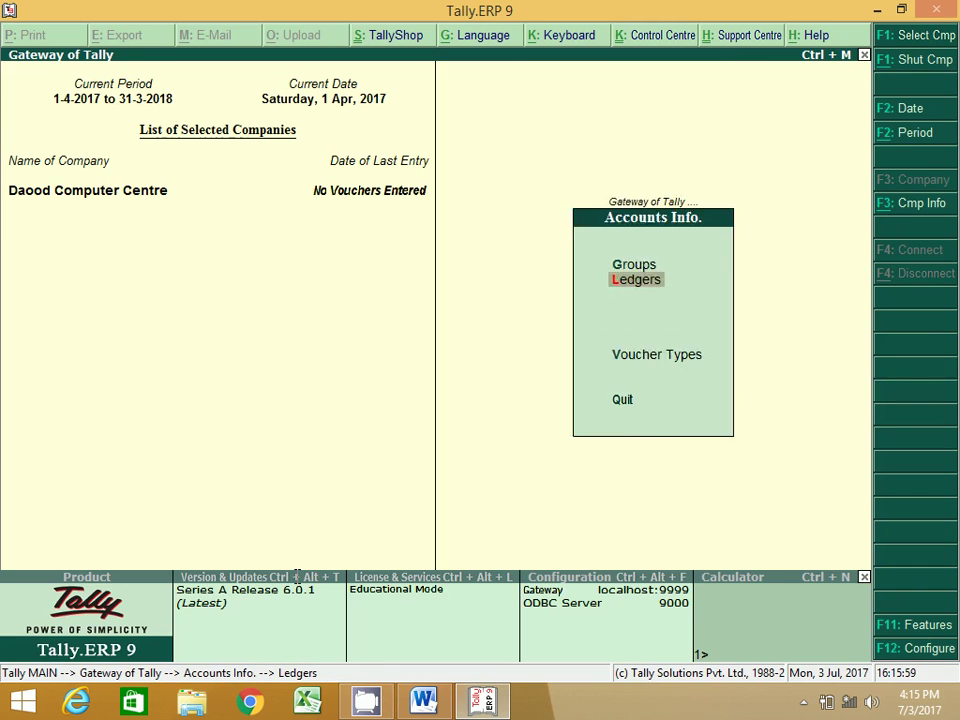
# Return to the Gateway of Tally and open accounting voucher entry
pyautogui.press('Escape')
pyautogui.press('Down')
pyautogui.press('Down')
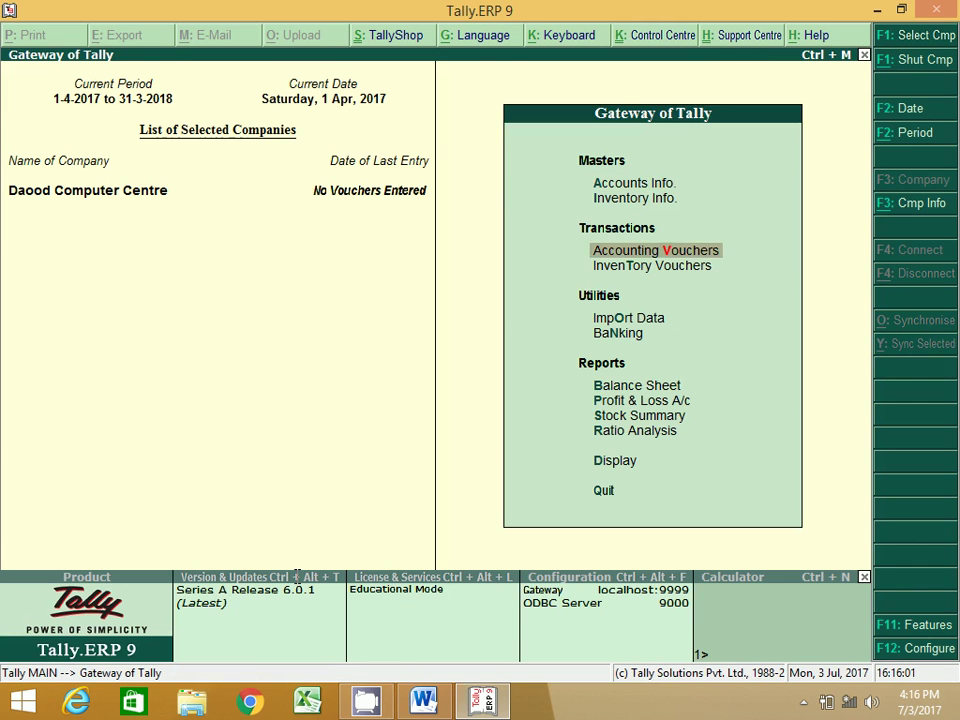
pyautogui.press('Return')
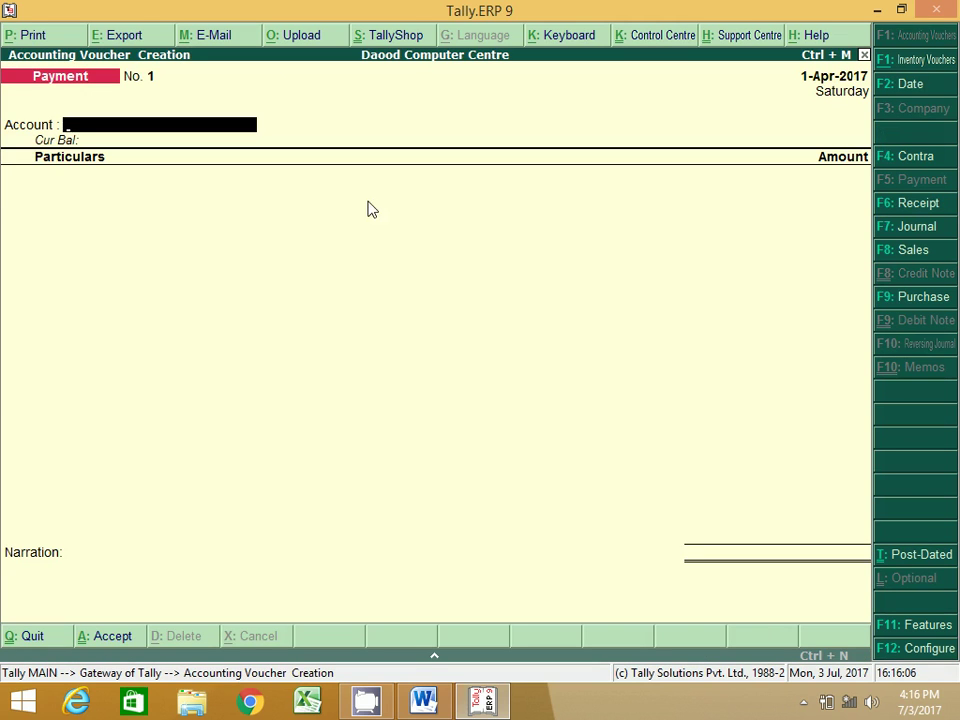
# Look through the Contra, Payment and Receipt voucher types in accounting voucher entry
pyautogui.click(904, 163)
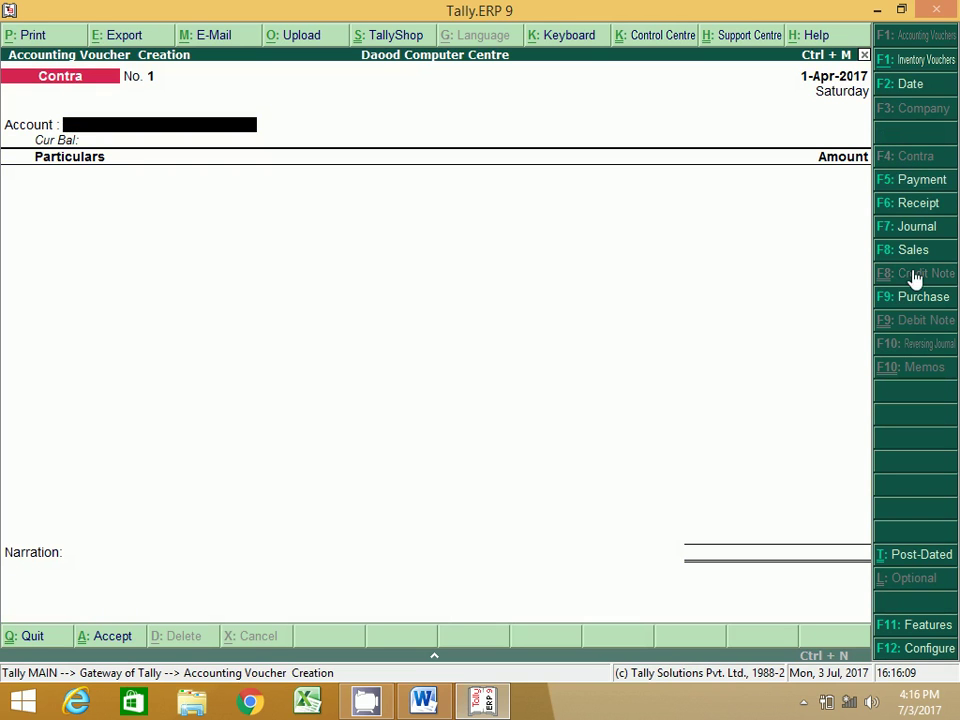
pyautogui.click(916, 186)
pyautogui.click(918, 203)
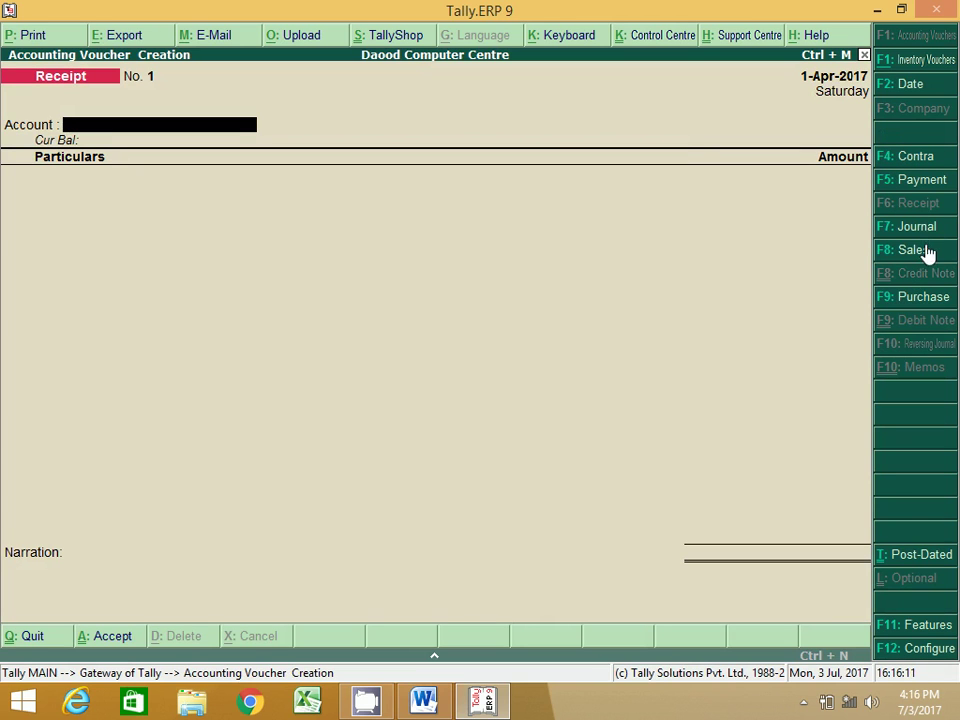
# Look through the Journal, Sales, Purchase, Contra, Receipt and Payment voucher types, ending on a Payment voucher
pyautogui.click(918, 232)
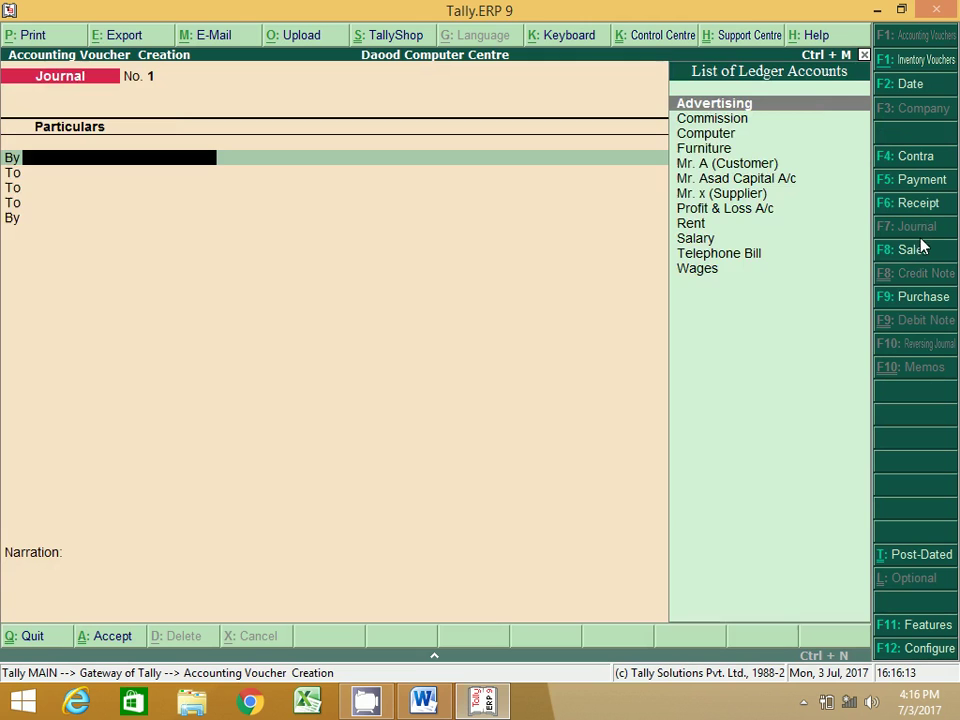
pyautogui.click(922, 255)
pyautogui.click(925, 299)
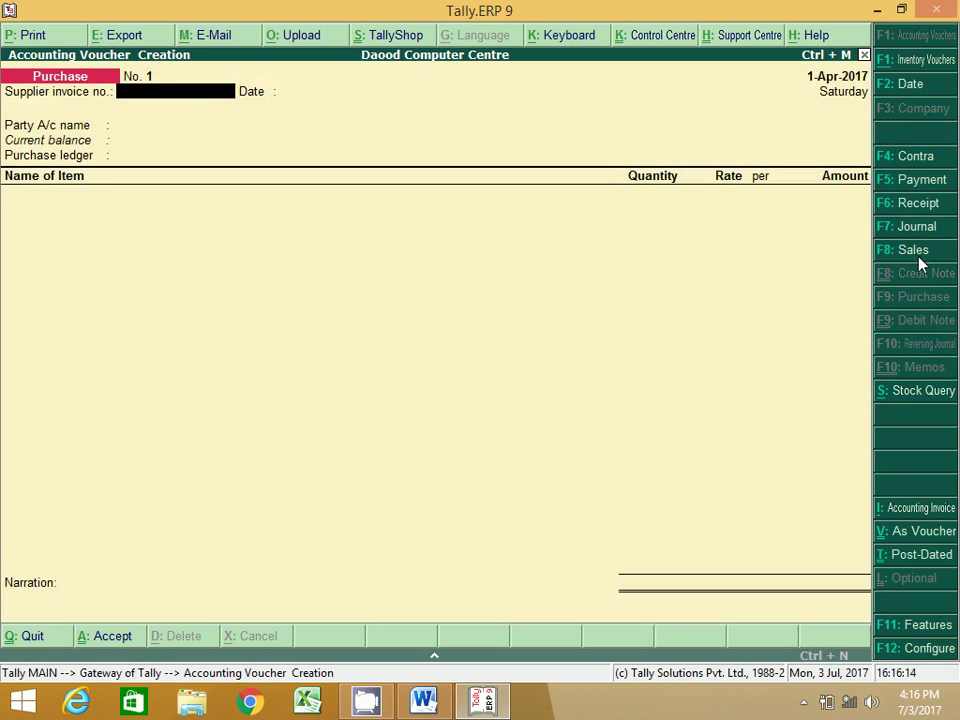
pyautogui.click(920, 160)
pyautogui.click(923, 181)
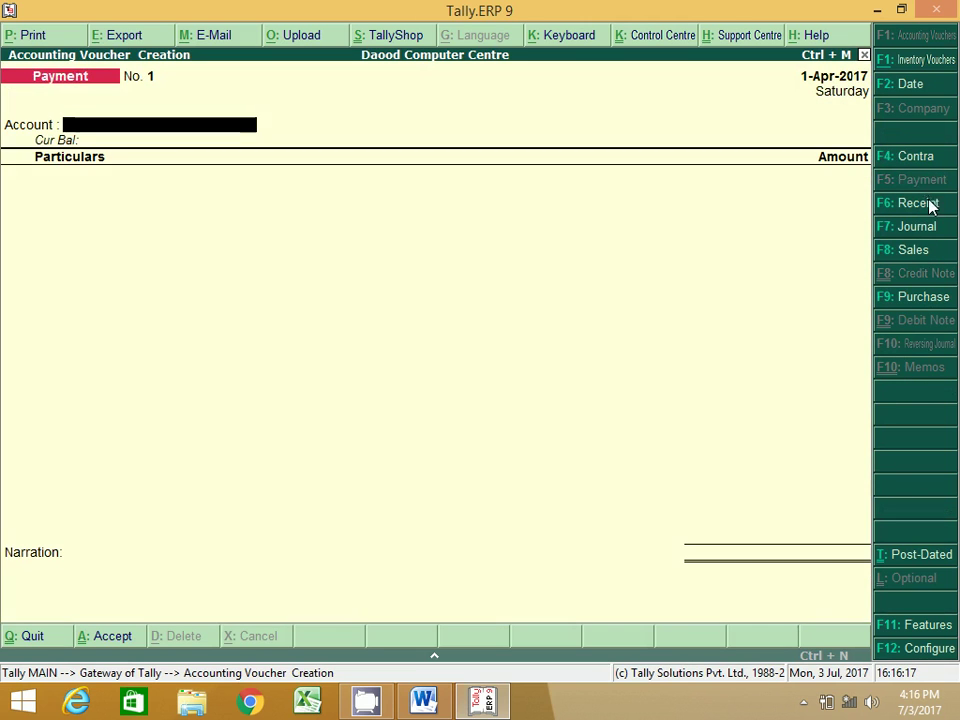
pyautogui.click(928, 204)
pyautogui.click(923, 182)
pyautogui.click(918, 160)
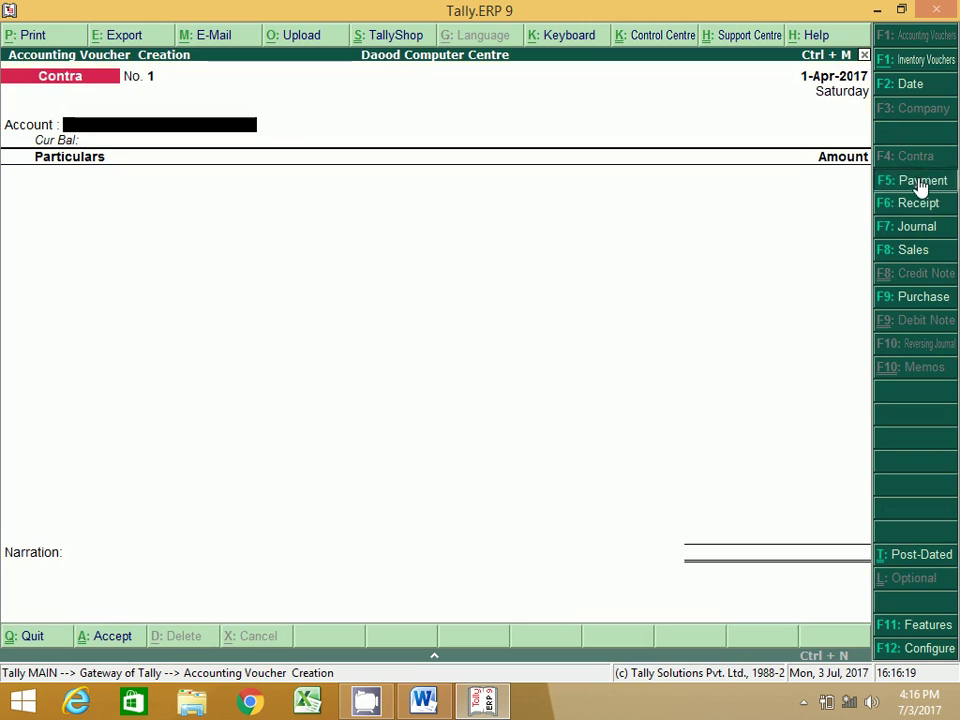
pyautogui.click(920, 185)
pyautogui.click(927, 202)
pyautogui.click(925, 184)
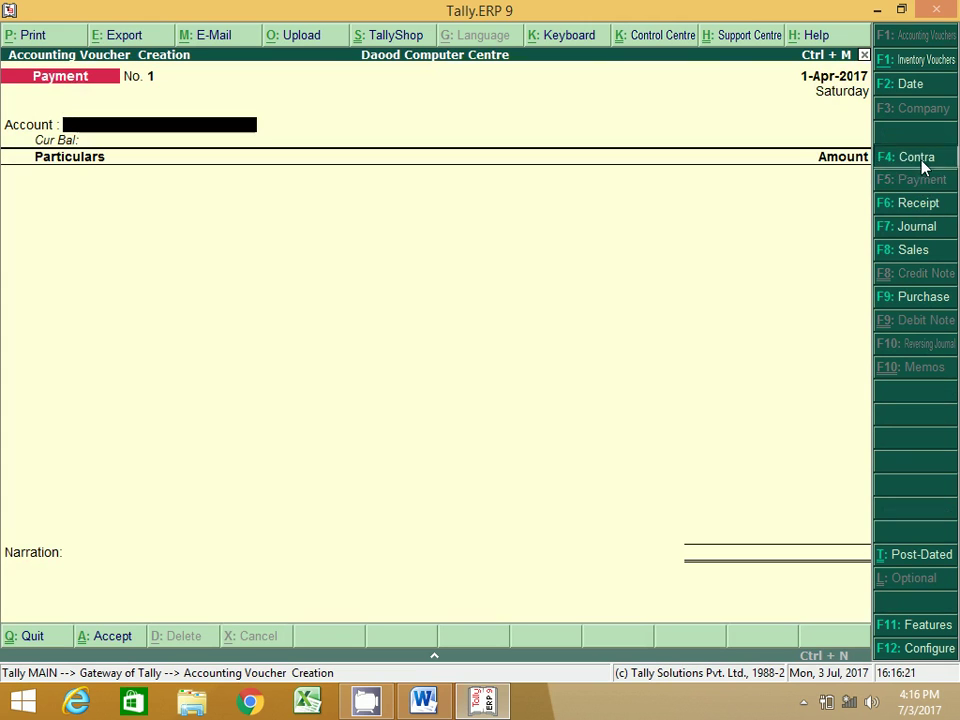
pyautogui.click(922, 163)
pyautogui.click(922, 186)
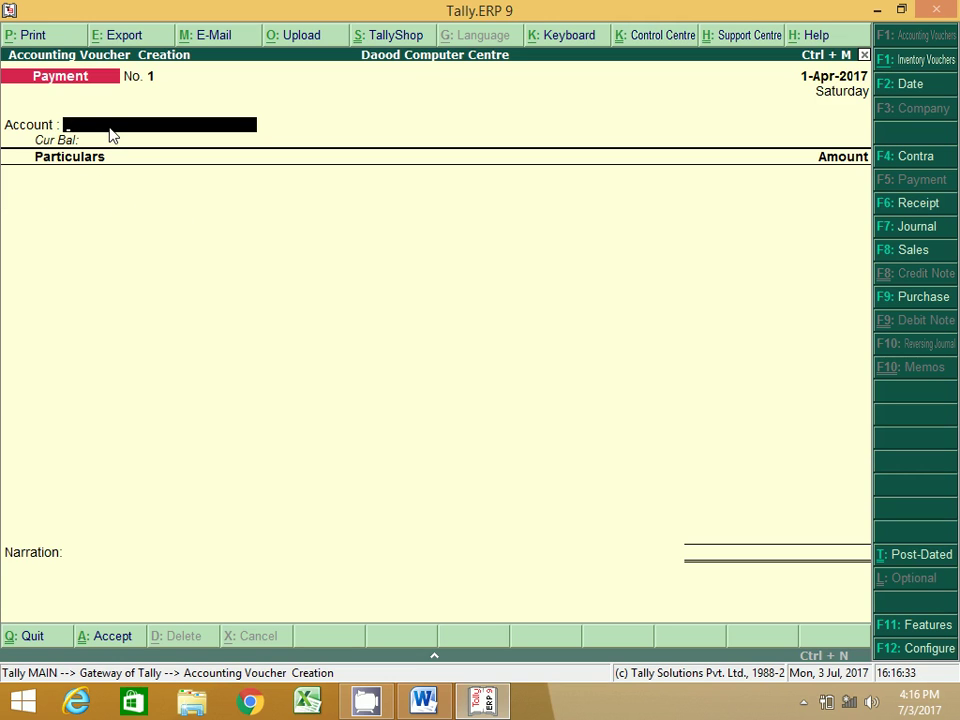
# Try a single-entry payment voucher with Cash as the account and Advertising as the particular, trying amounts of 1111 and 1000
pyautogui.press('space')
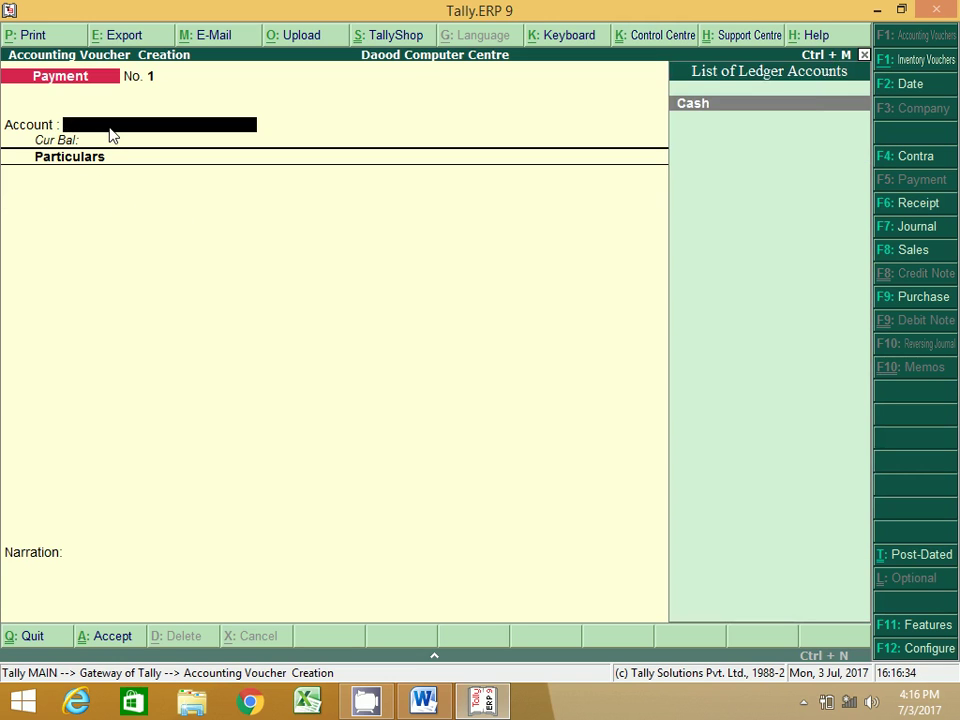
pyautogui.press('Return')
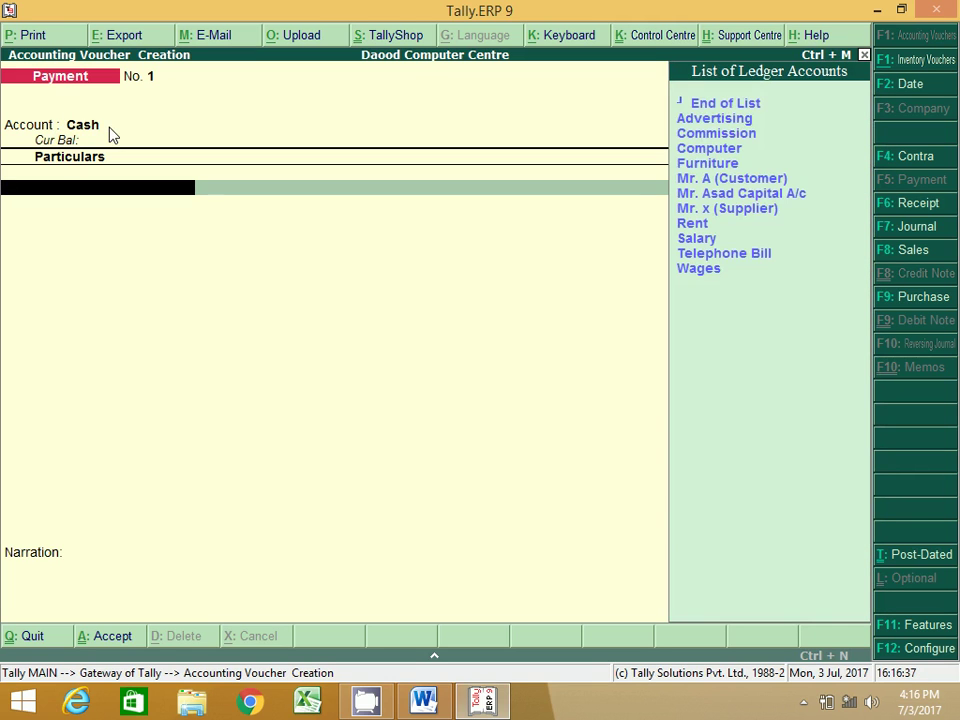
pyautogui.press('Down')
pyautogui.press('Return')
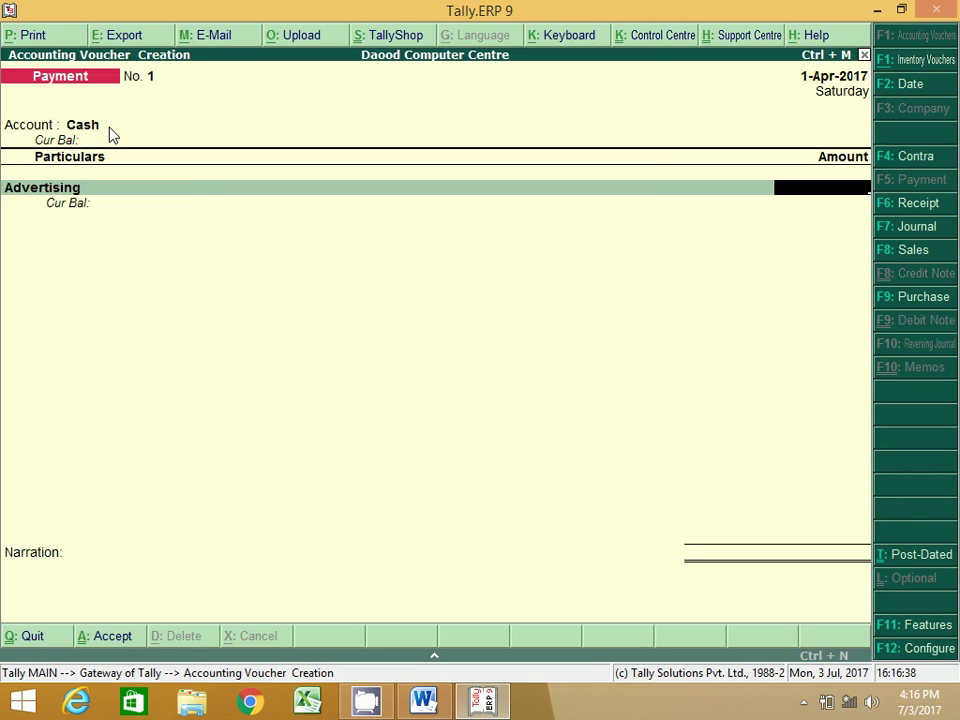
pyautogui.write('1111')
pyautogui.press('BackSpace')
pyautogui.press('BackSpace')
pyautogui.press('BackSpace')
pyautogui.press('BackSpace')
pyautogui.write('1000')
pyautogui.press('BackSpace')
pyautogui.press('BackSpace')
pyautogui.press('BackSpace')
pyautogui.press('BackSpace')
pyautogui.press('BackSpace')
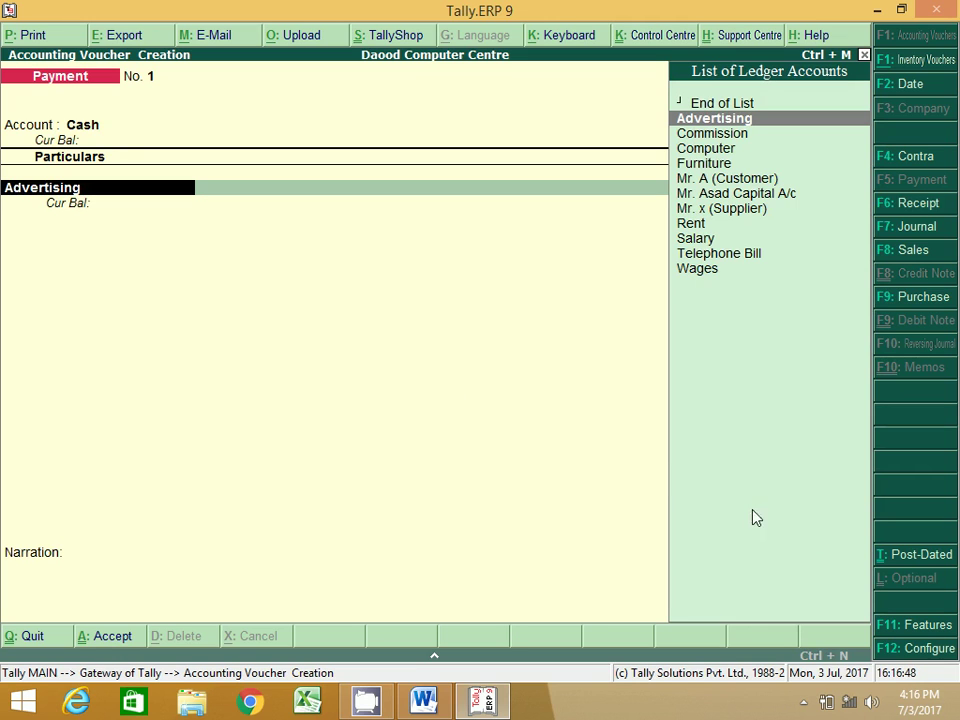
# In the payment voucher configuration, set single entry mode for payment, receipt and contra vouchers to No
pyautogui.click(902, 650)
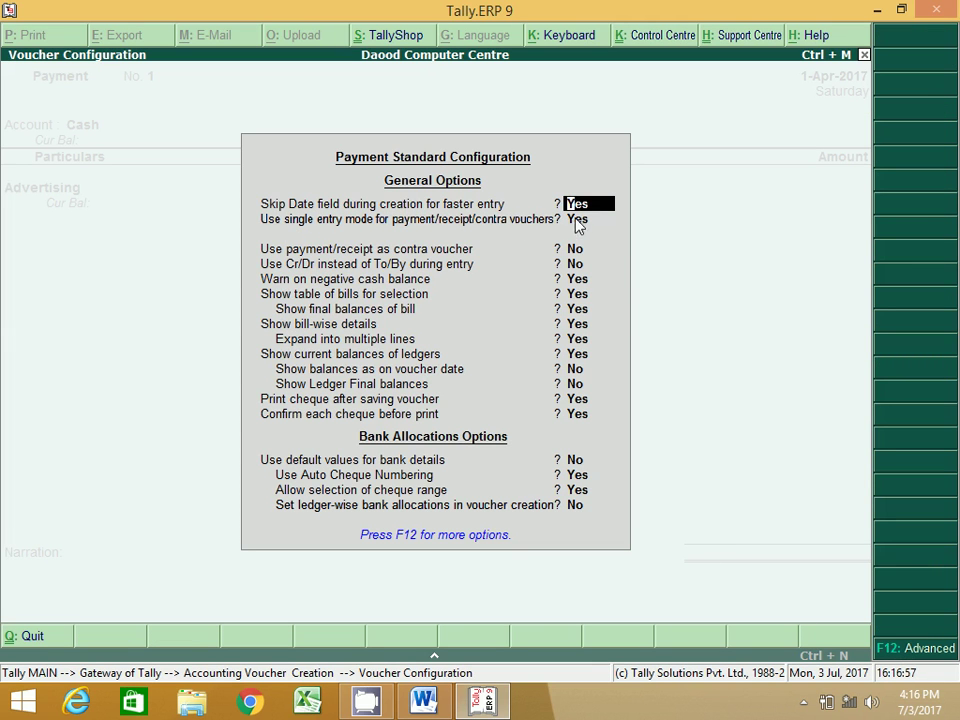
pyautogui.click(578, 219)
pyautogui.write('n')
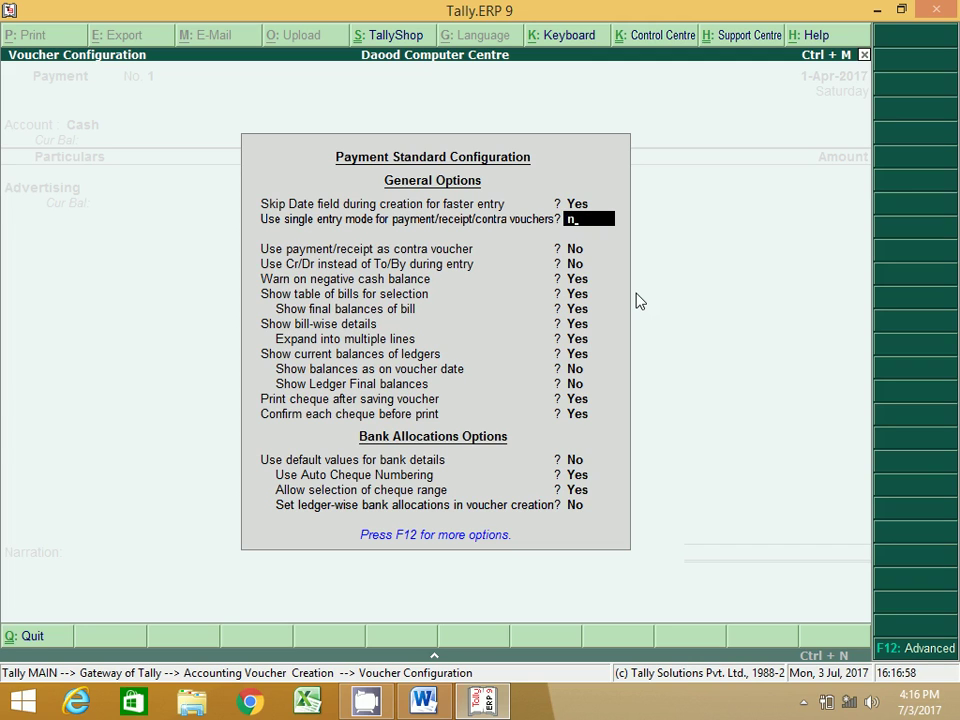
pyautogui.press('Return')
pyautogui.press('Return')
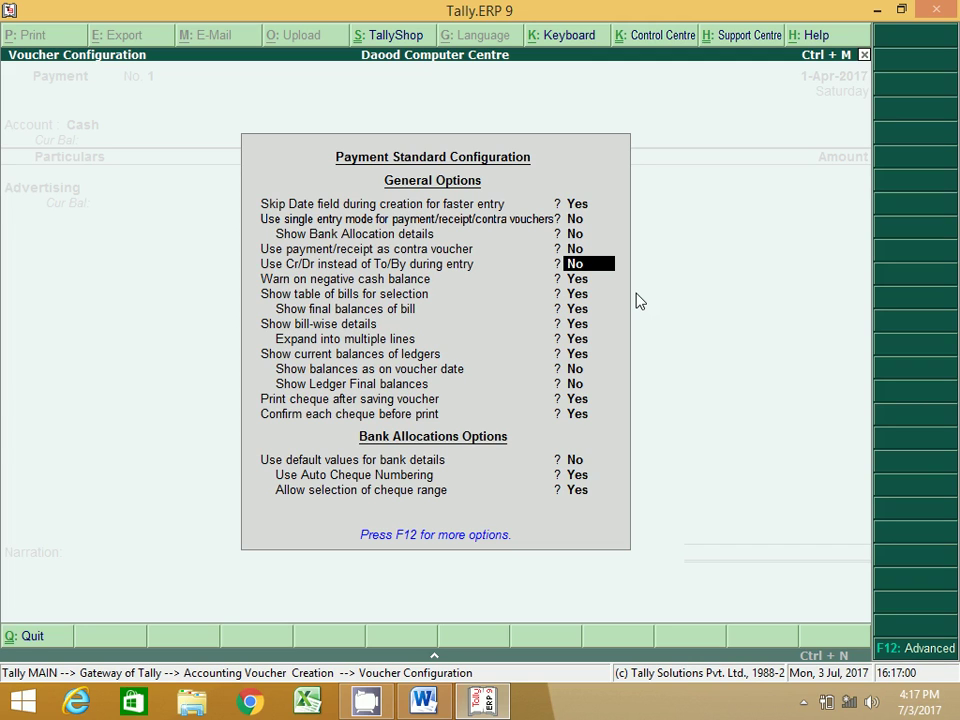
# Set the use of Cr/Dr instead of To/By during entry to Yes and save the voucher configuration with the remaining options kept
pyautogui.write('y')
pyautogui.press('Return')
pyautogui.press('Return')
pyautogui.press('Return')
pyautogui.press('Return')
pyautogui.press('Return')
pyautogui.press('Return')
pyautogui.press('Return')
pyautogui.press('Return')
pyautogui.press('Return')
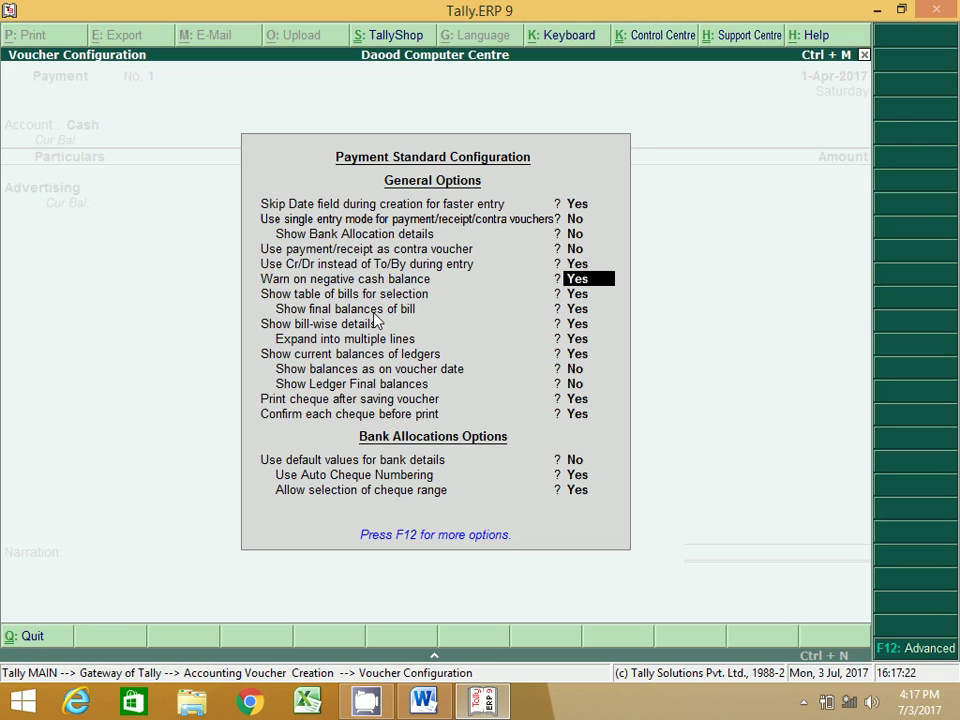
pyautogui.press('Return')
pyautogui.press('Return')
pyautogui.press('Return')
pyautogui.press('Return')
pyautogui.press('Return')
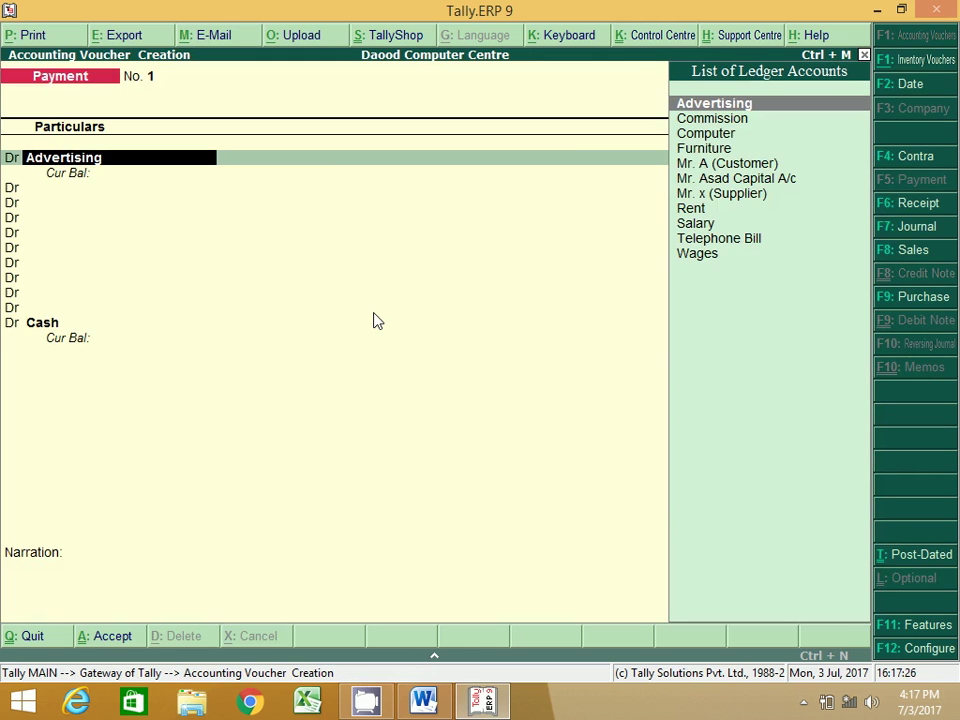
# Discard the partly filled payment voucher and reopen accounting voucher entry with a blank voucher
pyautogui.press('Escape')
pyautogui.press('Escape')
pyautogui.press('Return')
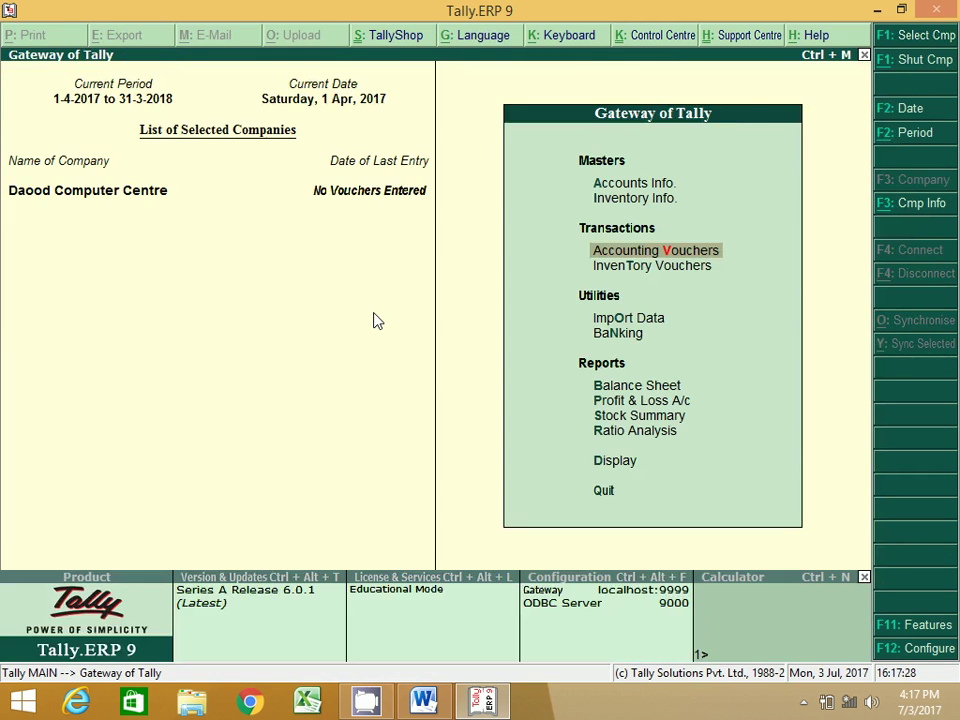
pyautogui.press('Return')
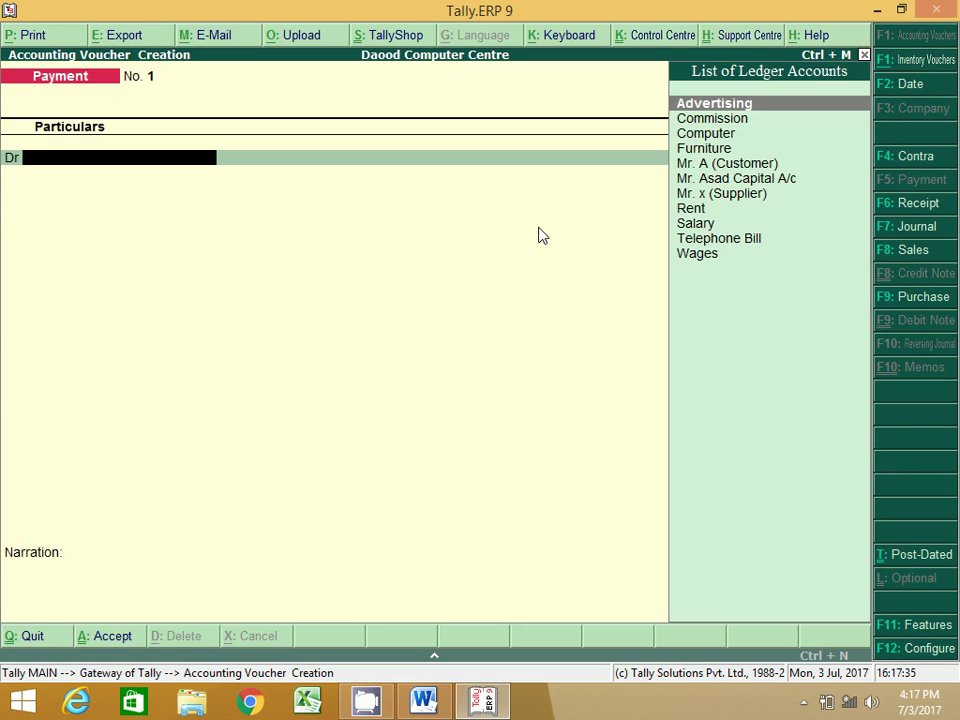
# Leave voucher entry and view the company's Balance Sheet
pyautogui.press('Escape')
pyautogui.press('y')
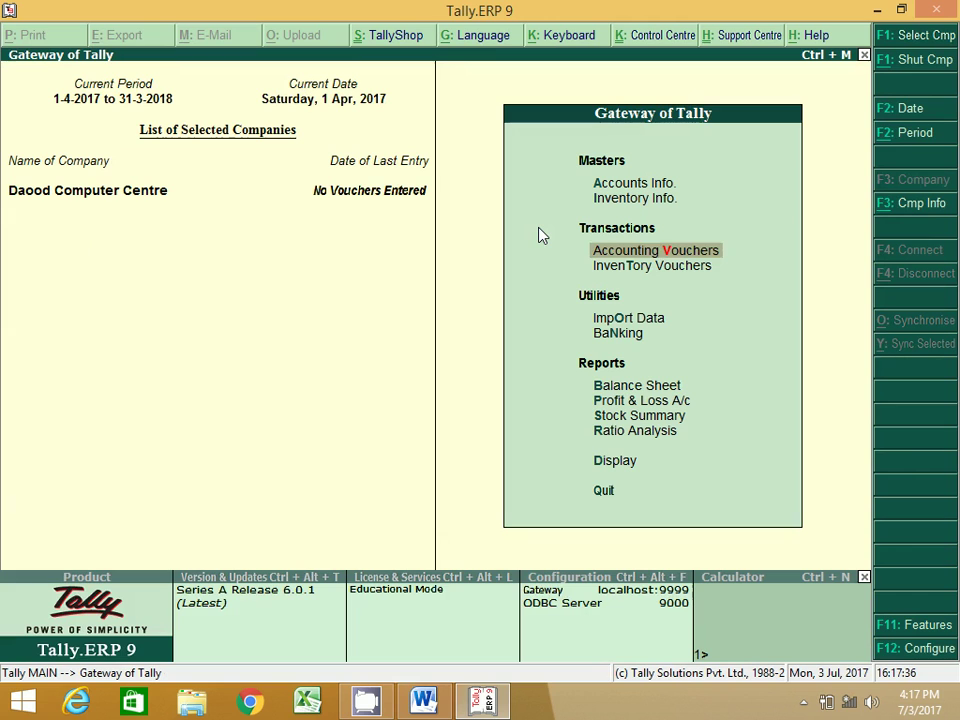
pyautogui.press('Down')
pyautogui.press('Down')
pyautogui.press('Down')
pyautogui.press('Down')
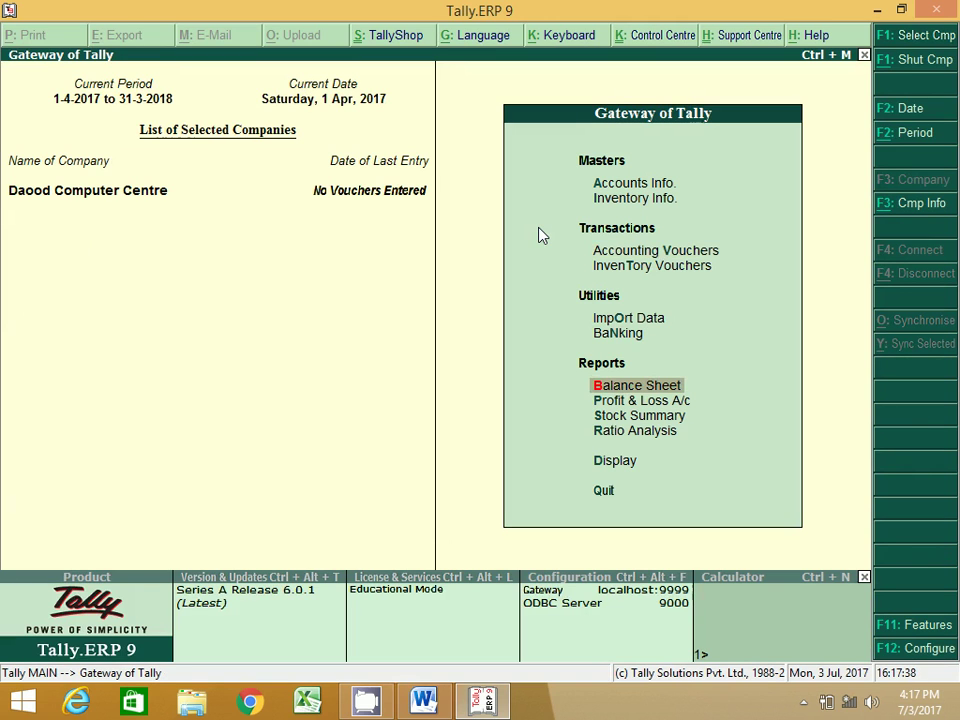
pyautogui.press('Return')
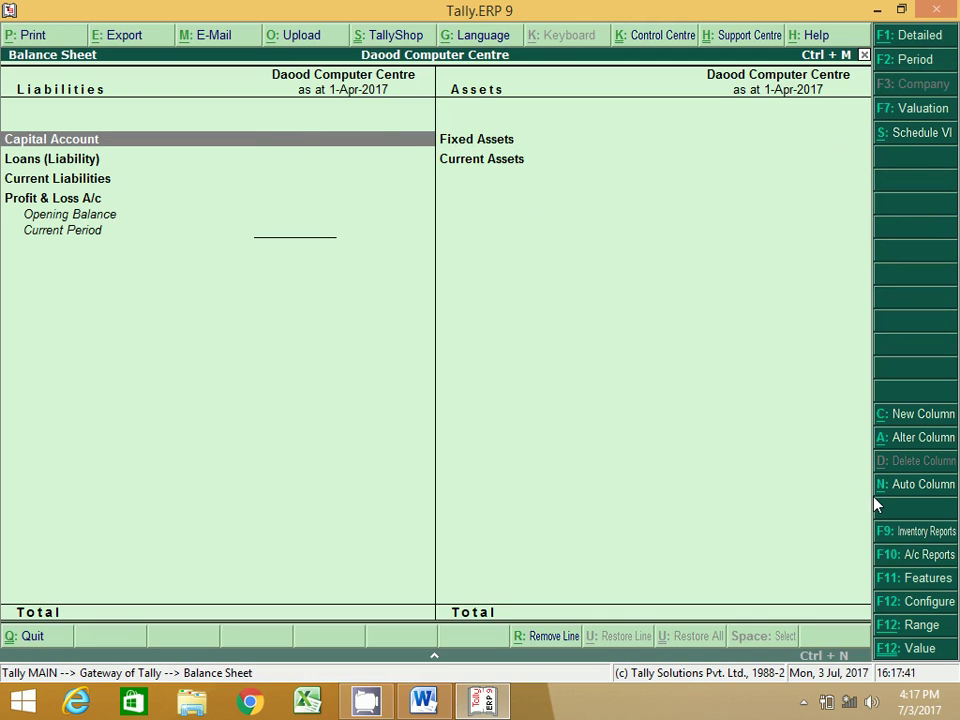
# Close the Balance Sheet without quitting the program and reopen accounting voucher entry
pyautogui.press('Escape')
pyautogui.press('Escape')
pyautogui.press('n')
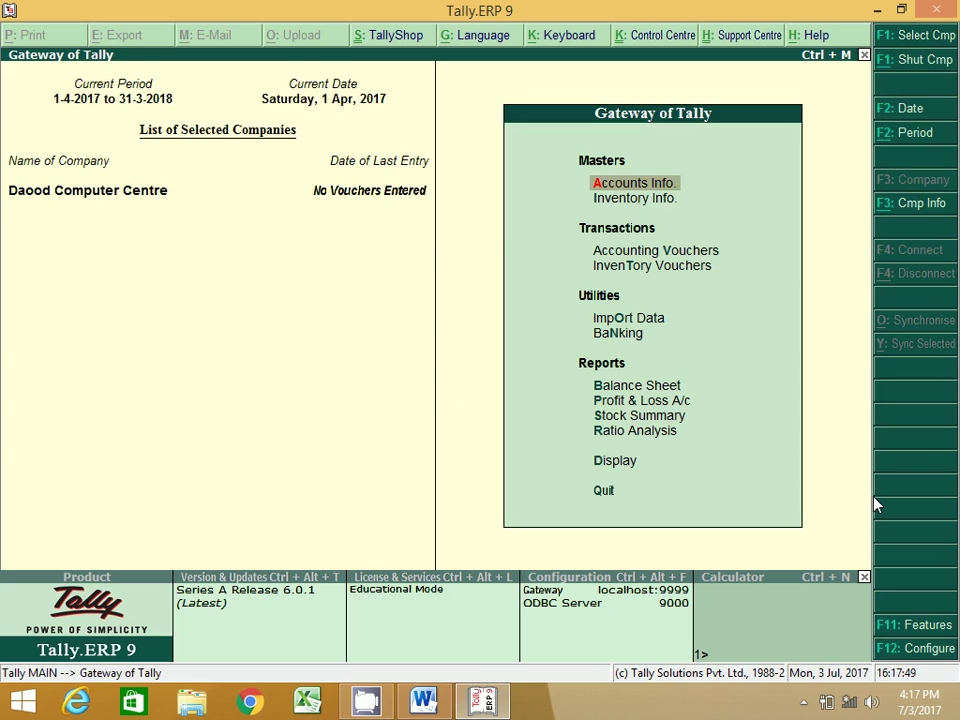
pyautogui.press('Down')
pyautogui.press('Down')
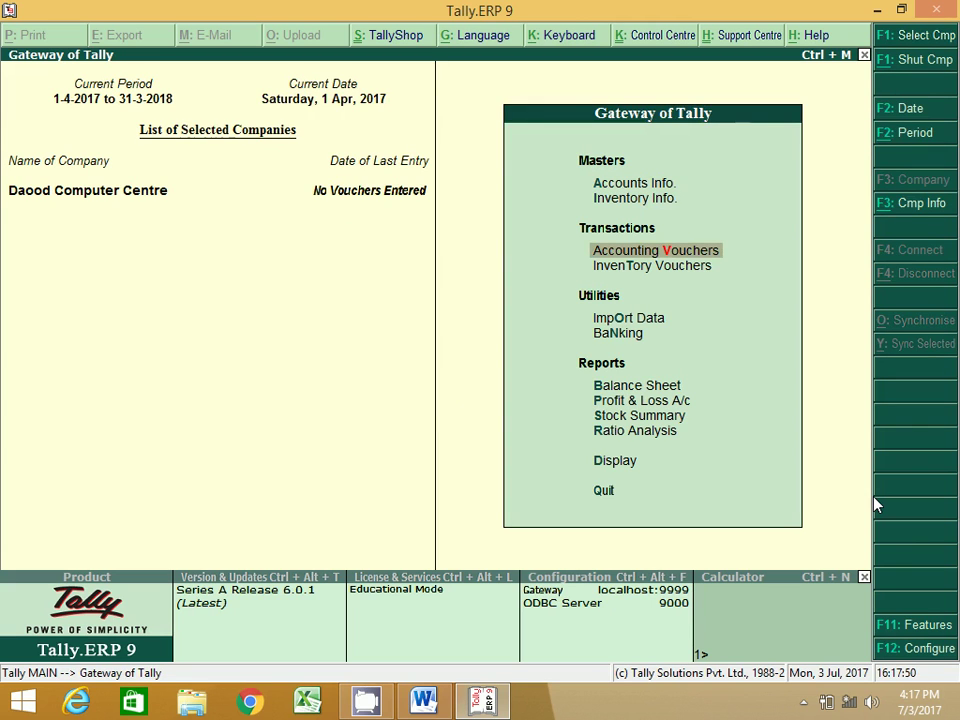
pyautogui.press('Return')
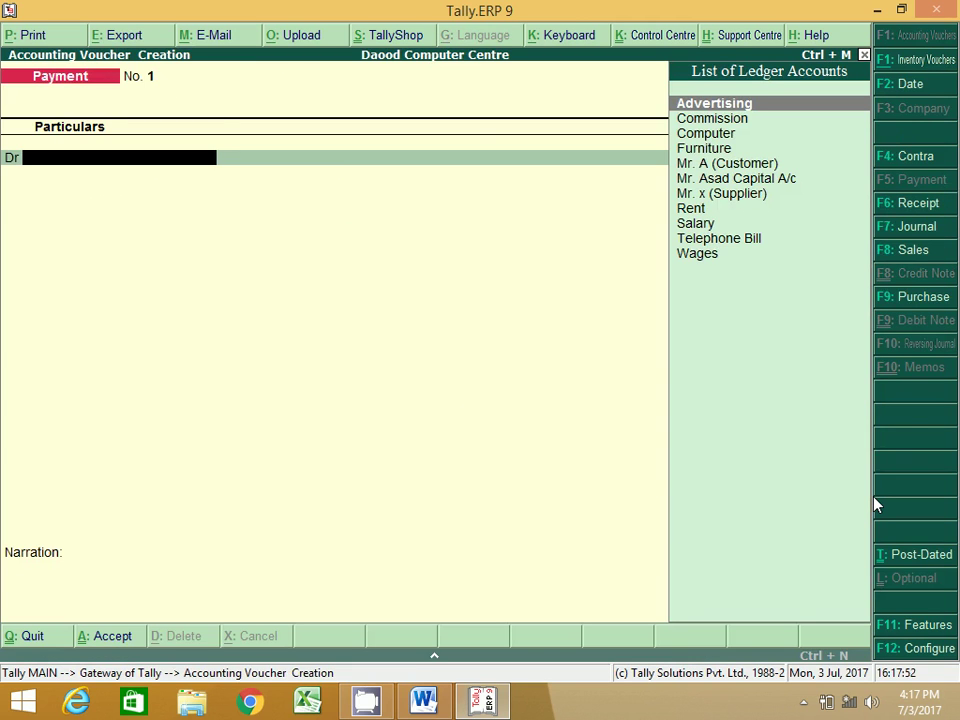
# Switch to the Word document and review the list of transactions above the ledger table
pyautogui.click(424, 700)
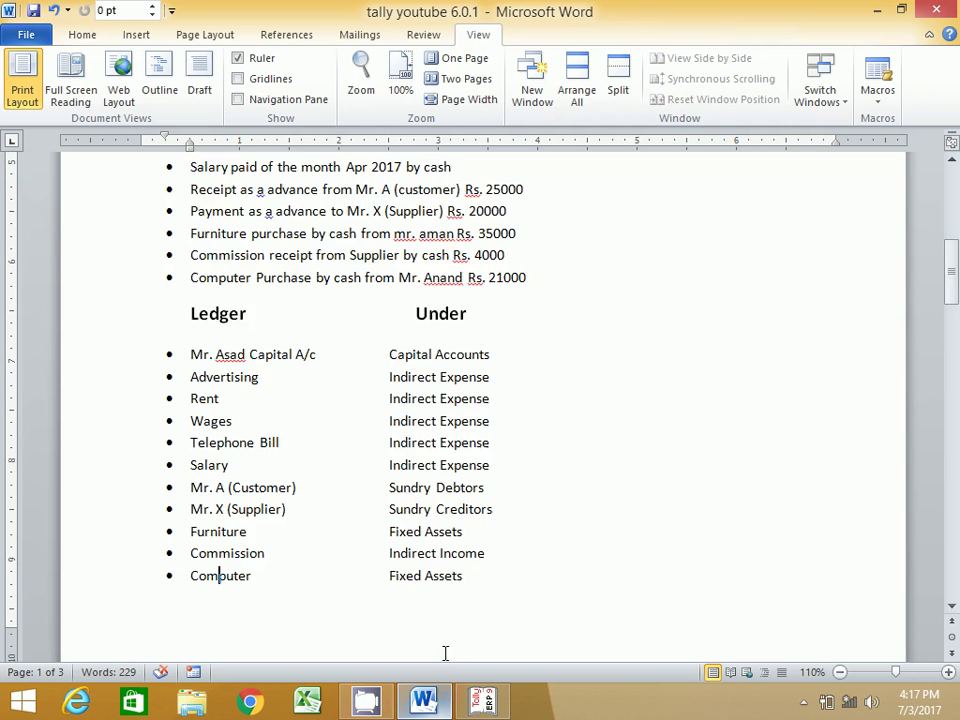
pyautogui.scroll(3, 370, 395)
pyautogui.scroll(1, 370, 395)
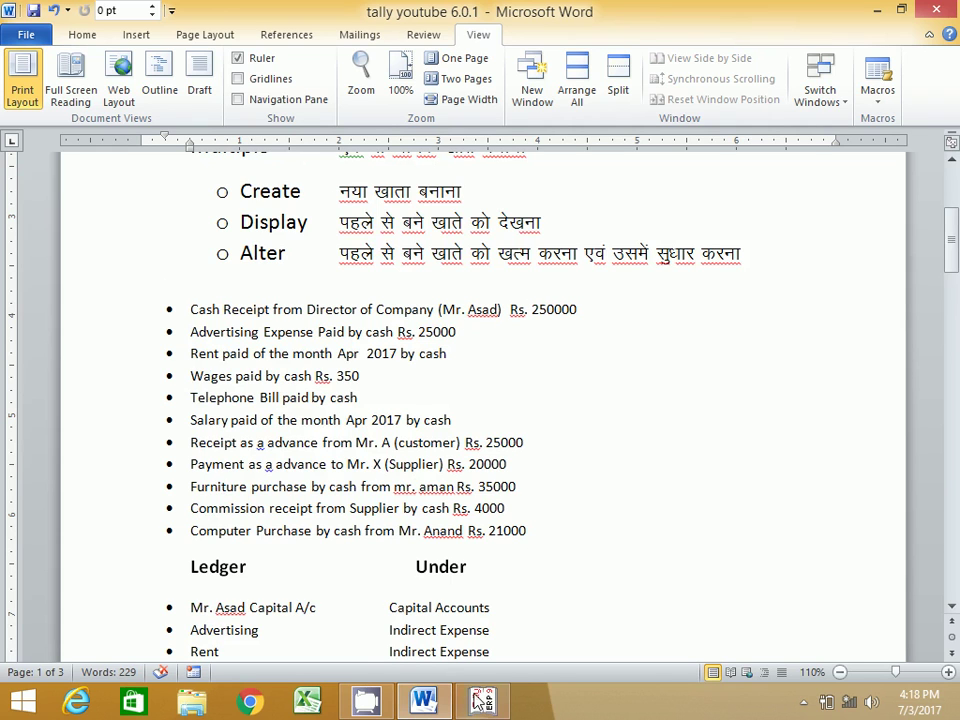
# Switch back to Tally.ERP 9 and, in a Receipt voucher, credit the director's capital account with 2500000
pyautogui.hotkey('alt', 'Tab')
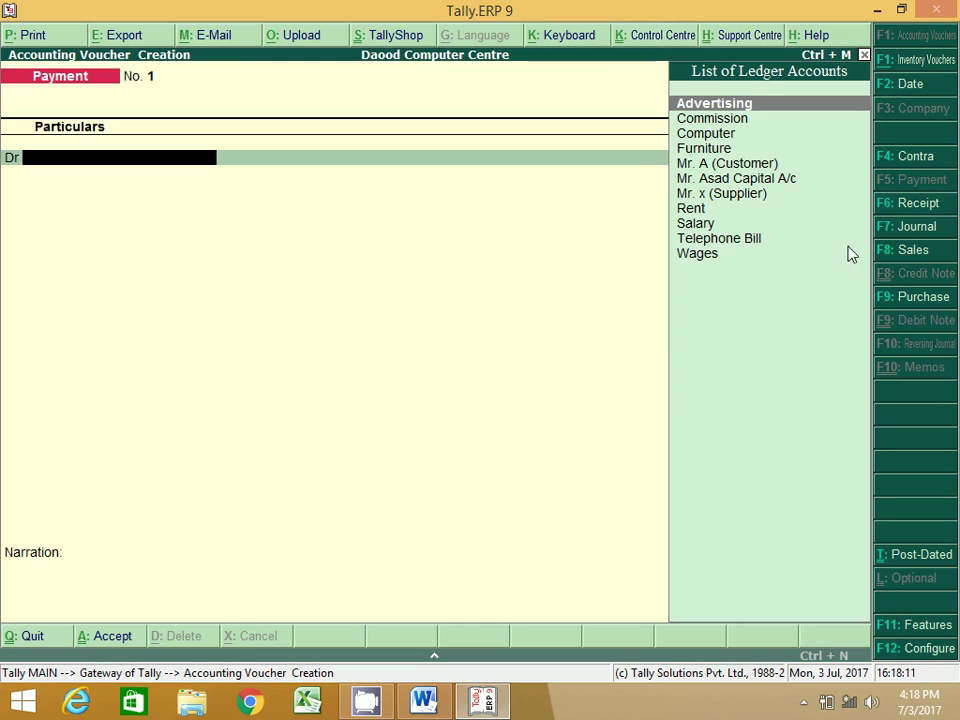
pyautogui.click(889, 210)
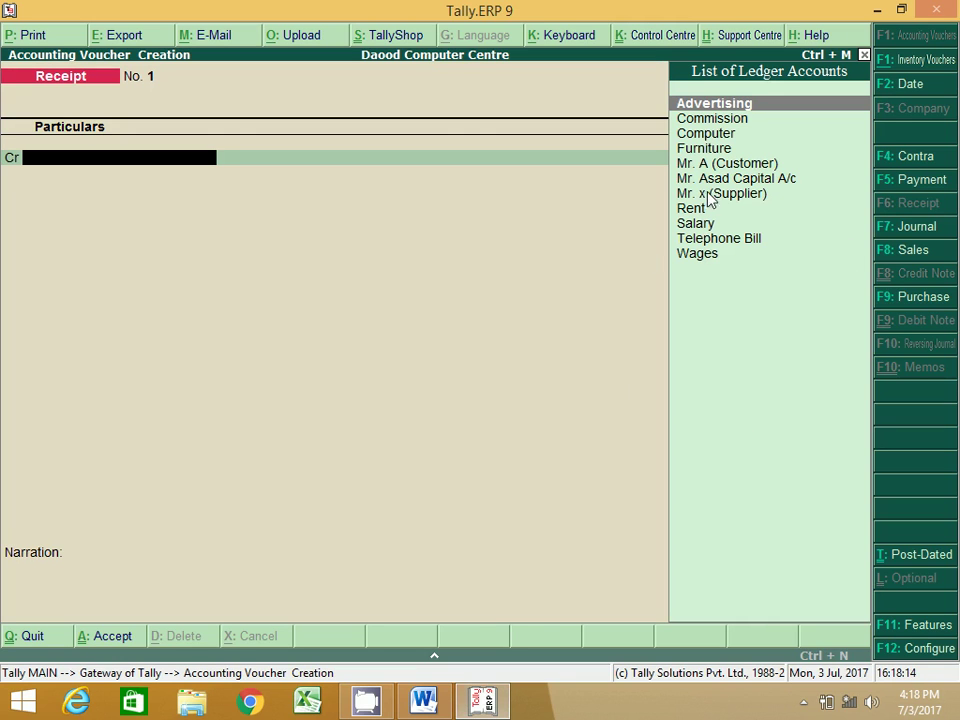
pyautogui.click(736, 183)
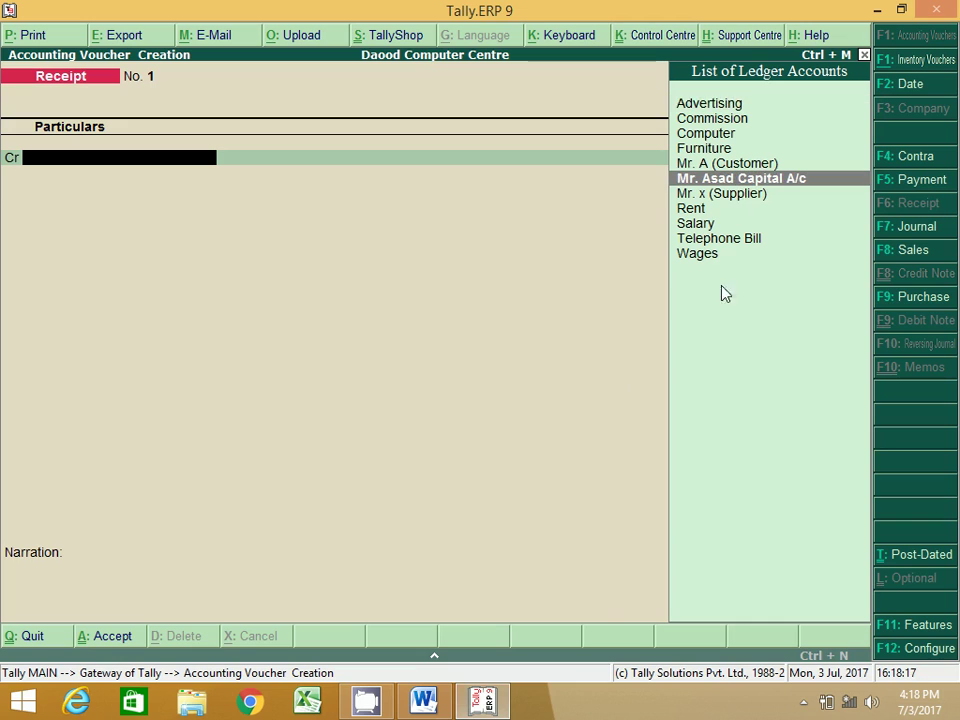
pyautogui.press('Return')
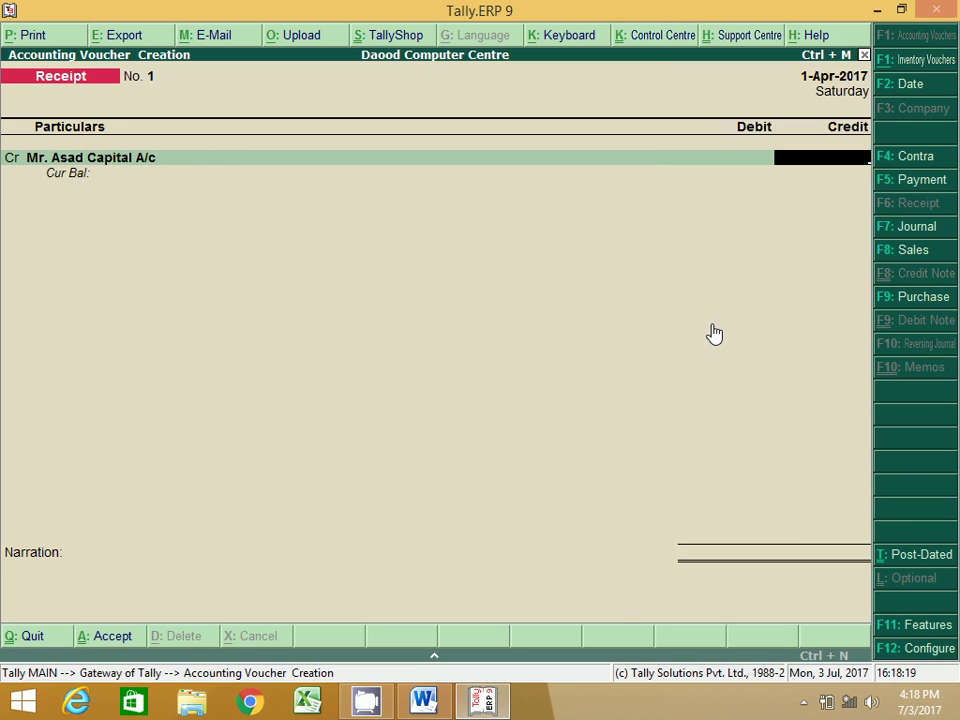
pyautogui.write('2500000')
pyautogui.press('Return')
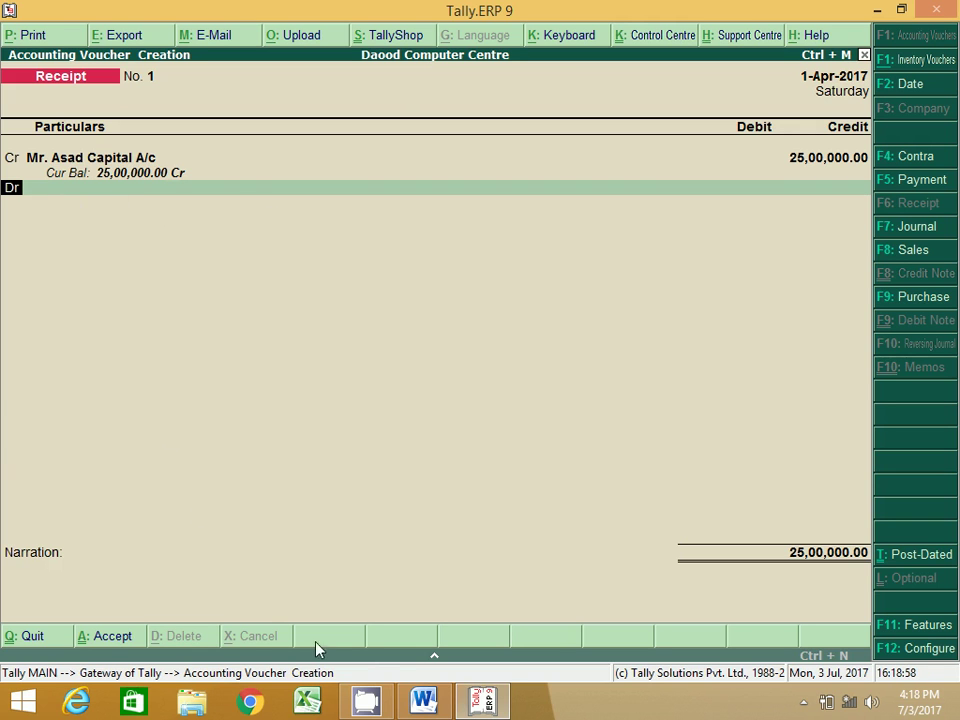
# Check the director's cash receipt entry in the Word document, then return to Tally.ERP 9
pyautogui.click(424, 701)
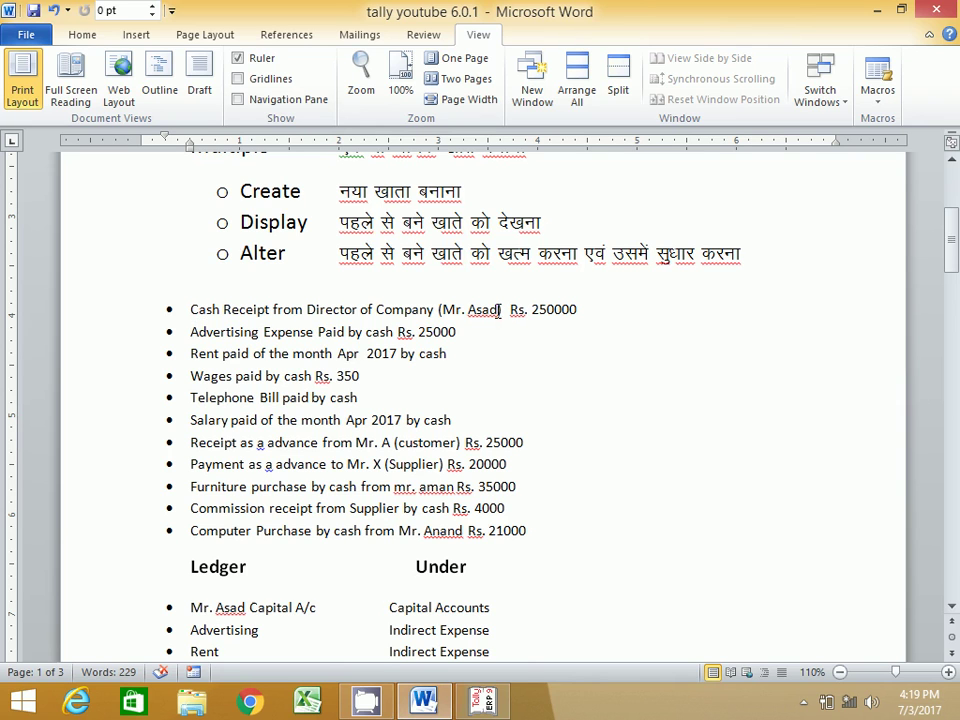
pyautogui.click(482, 701)
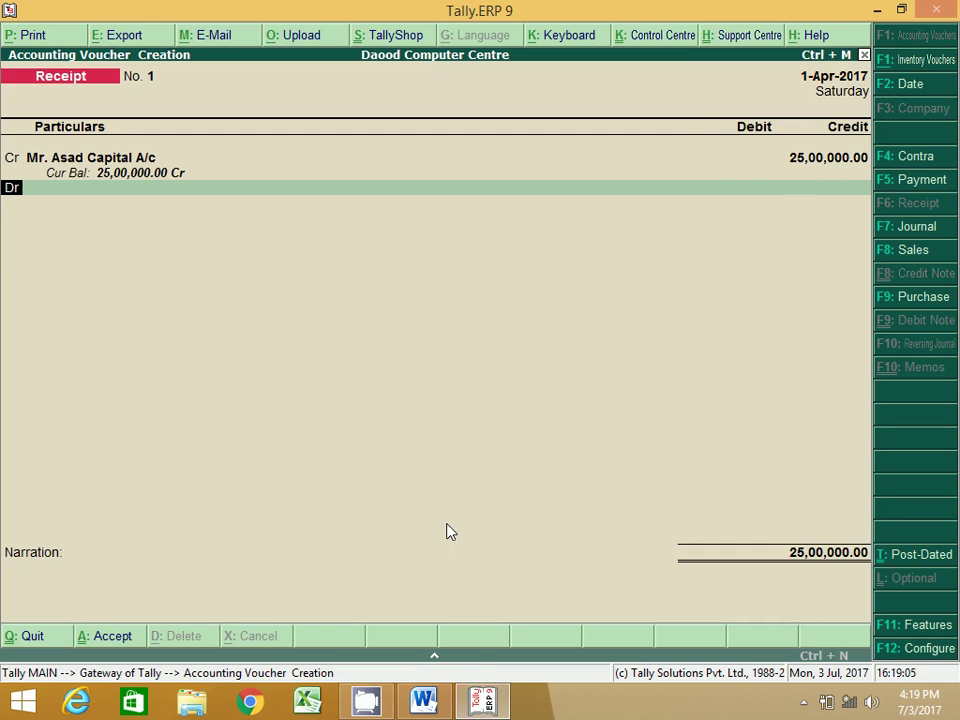
# Go back to the credit line of the Receipt voucher and look through the ledger accounts offered for it
pyautogui.press('Down')
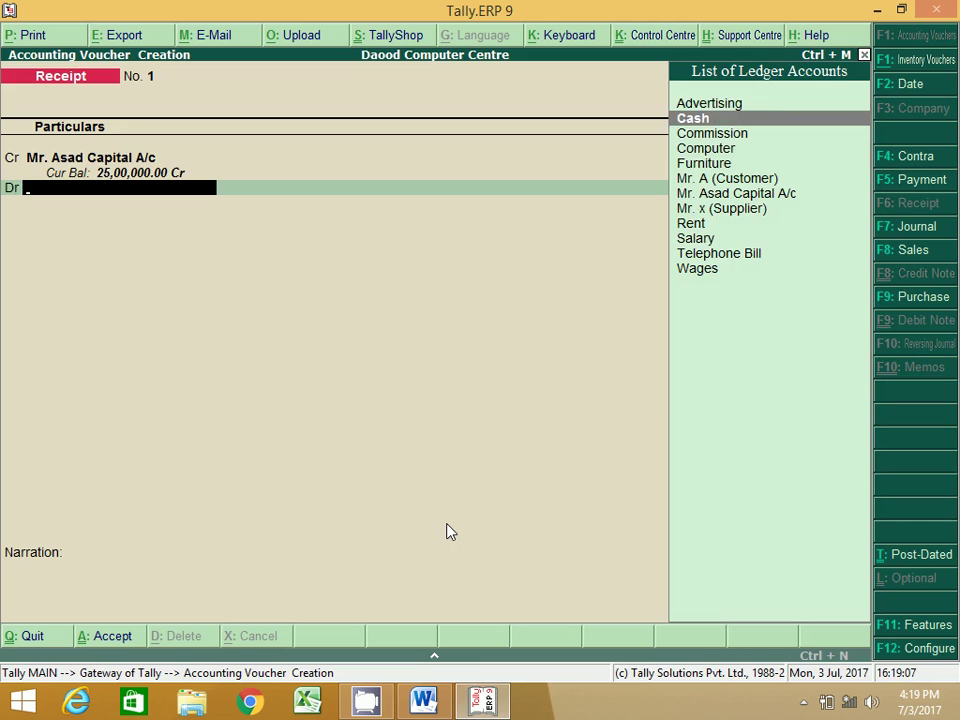
pyautogui.press('BackSpace')
pyautogui.press('BackSpace')
pyautogui.press('BackSpace')
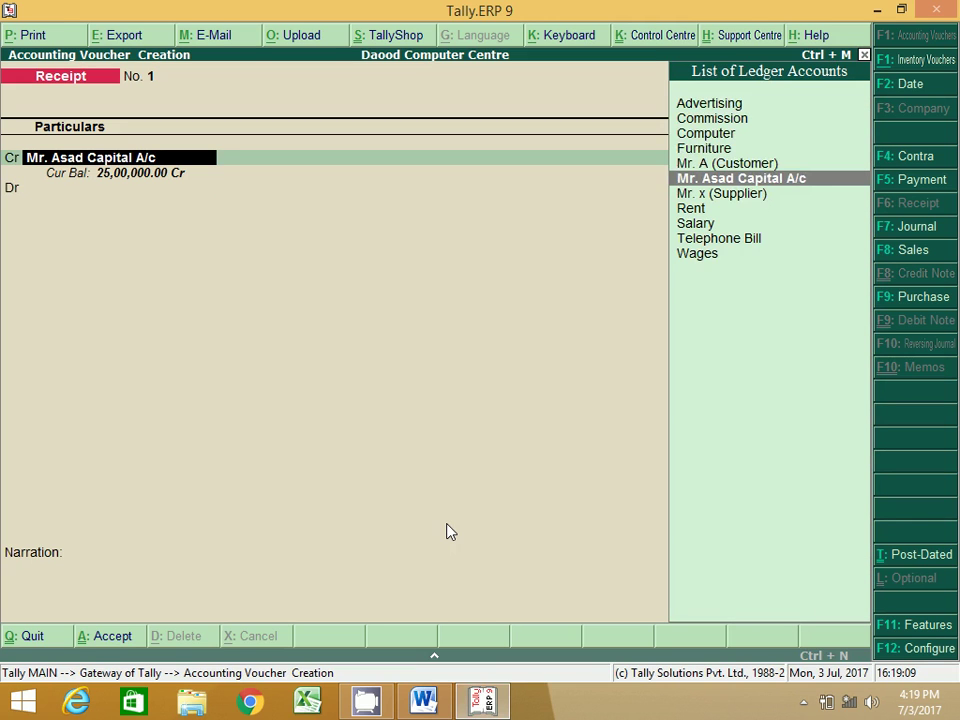
pyautogui.press('Up')
pyautogui.press('Up')
pyautogui.press('Up')
pyautogui.press('Up')
pyautogui.press('Up')
pyautogui.press('Down')
pyautogui.press('Down')
pyautogui.press('Down')
pyautogui.press('Down')
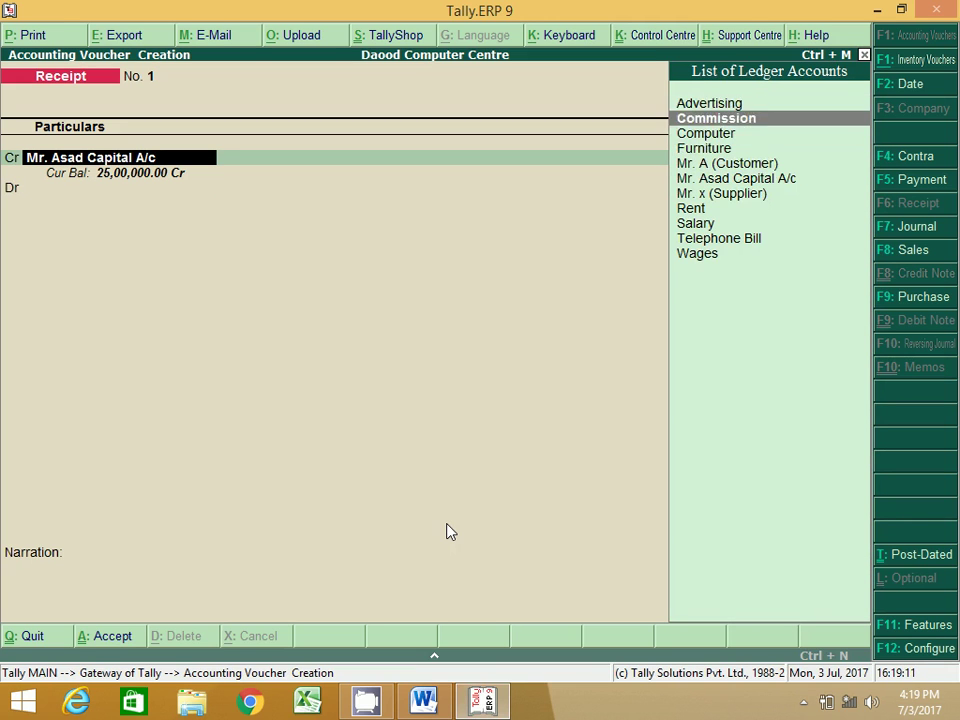
pyautogui.press('Down')
pyautogui.press('Down')
pyautogui.press('Down')
pyautogui.press('Down')
pyautogui.press('Down')
pyautogui.press('Down')
pyautogui.press('Up')
pyautogui.press('Up')
pyautogui.press('Up')
pyautogui.press('Up')
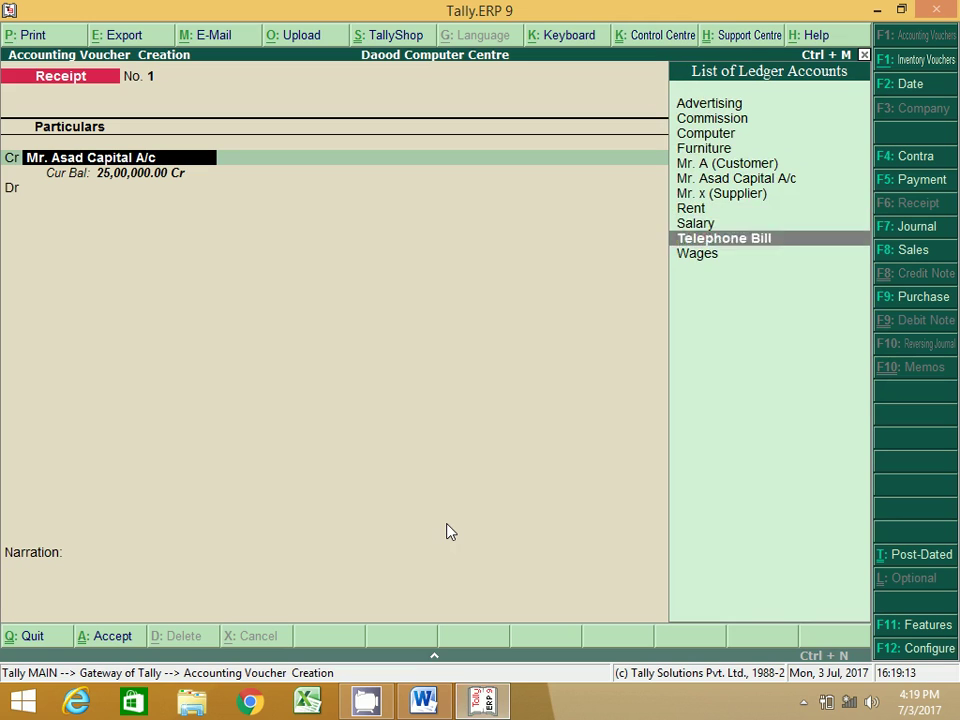
pyautogui.press('Up')
pyautogui.press('Up')
pyautogui.press('Up')
pyautogui.press('Up')
pyautogui.press('Up')
pyautogui.press('Up')
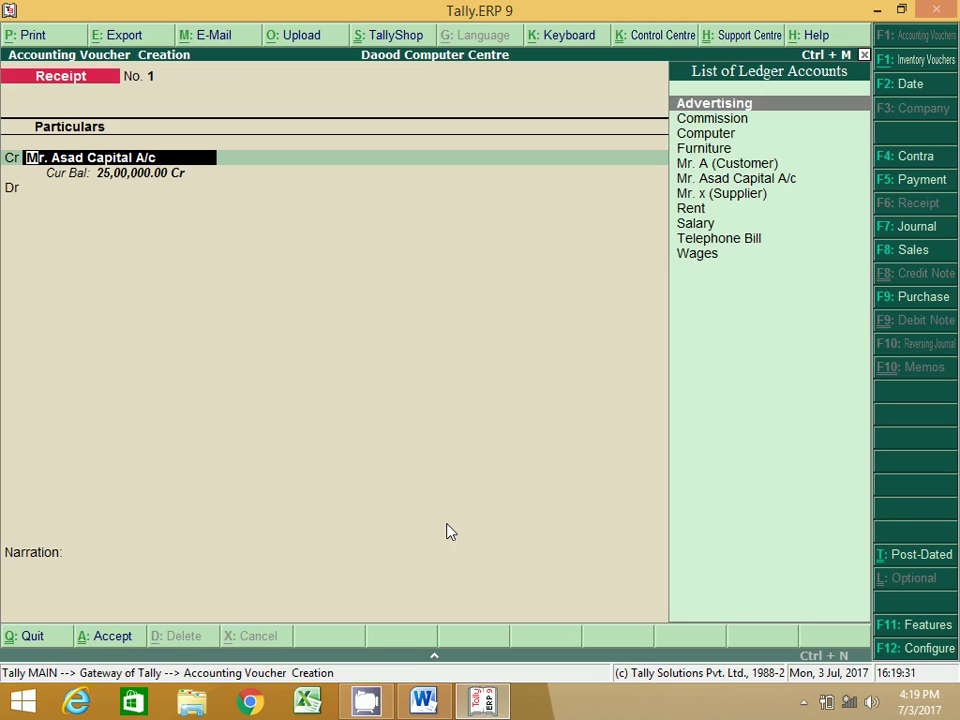
pyautogui.press('Down')
pyautogui.press('Down')
pyautogui.press('Down')
pyautogui.press('Down')
pyautogui.press('Down')
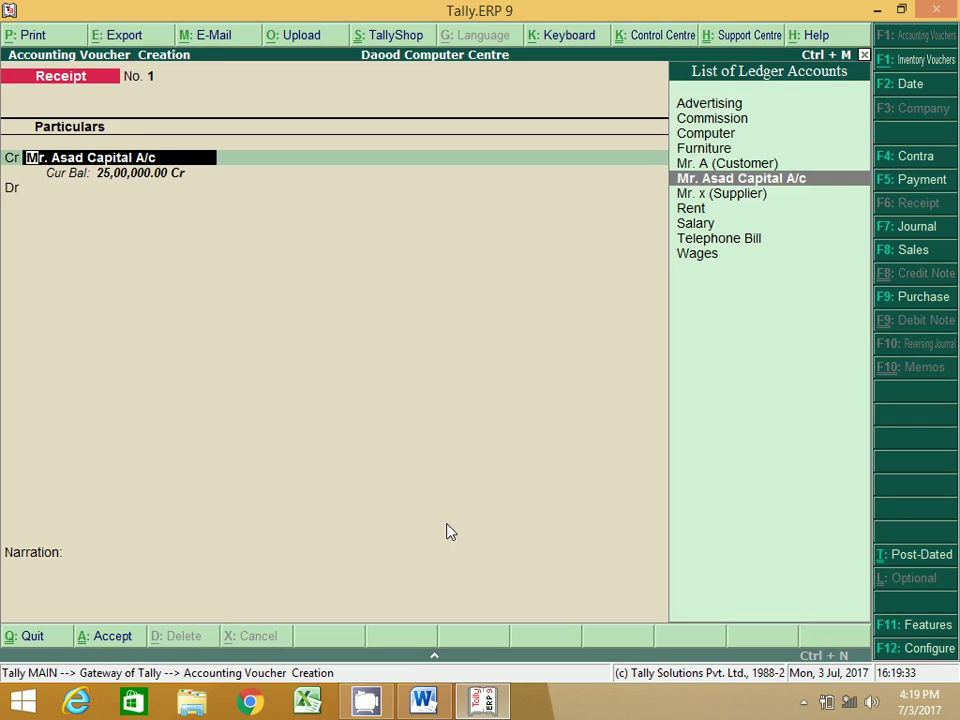
# Keep the director's capital account as credit and try to complete the receipt with Advertising debited 25,00,000
pyautogui.press('Return')
pyautogui.press('Return')
pyautogui.press('Return')
pyautogui.press('Return')
pyautogui.press('Return')
pyautogui.press('Return')
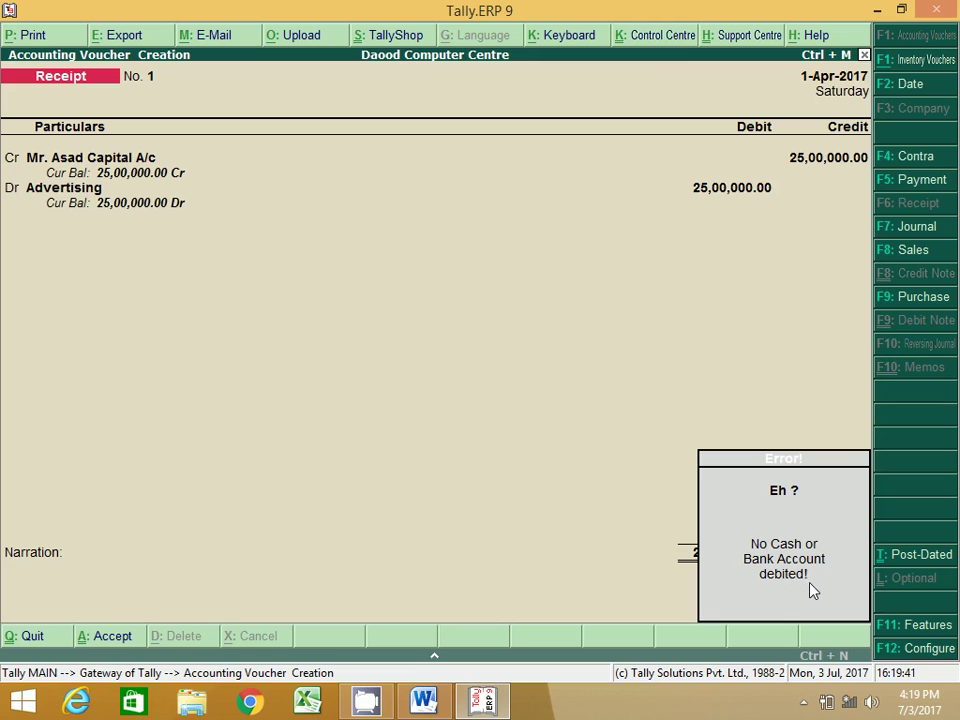
pyautogui.press('Return')
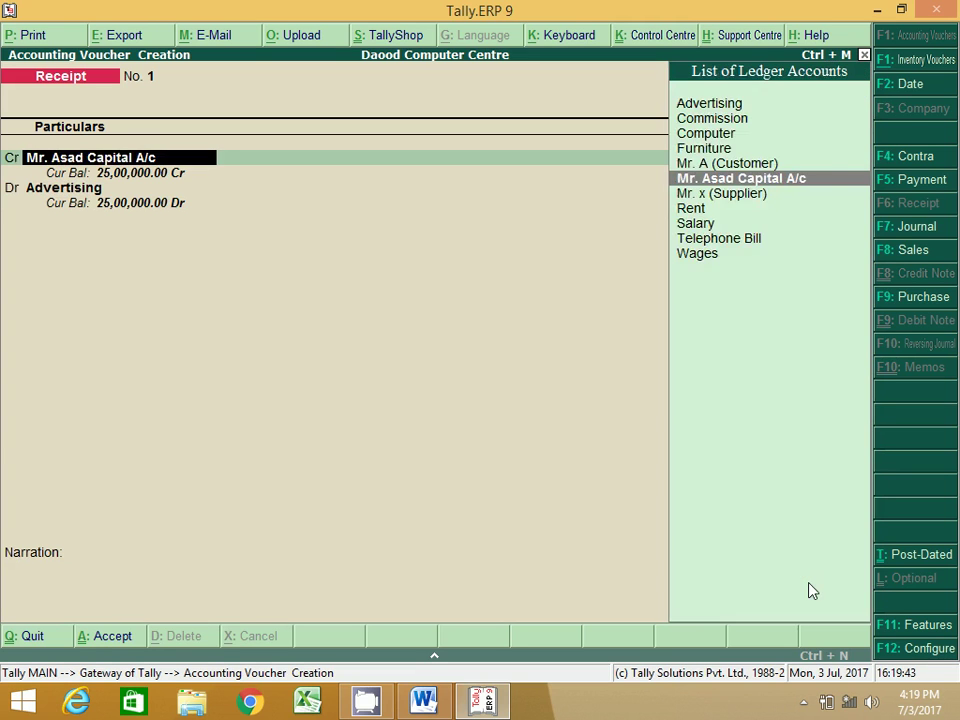
# Replace the receipt's debit ledger with Cash for 25,00,000 and save the voucher without a narration
pyautogui.press('Return')
pyautogui.press('Return')
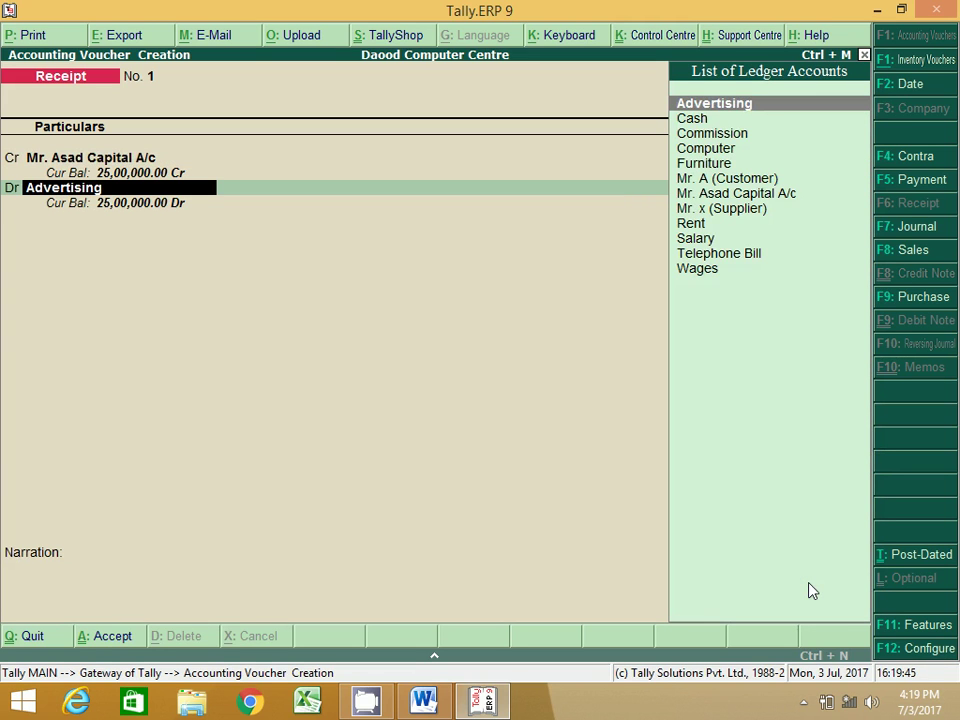
pyautogui.press('Down')
pyautogui.press('Return')
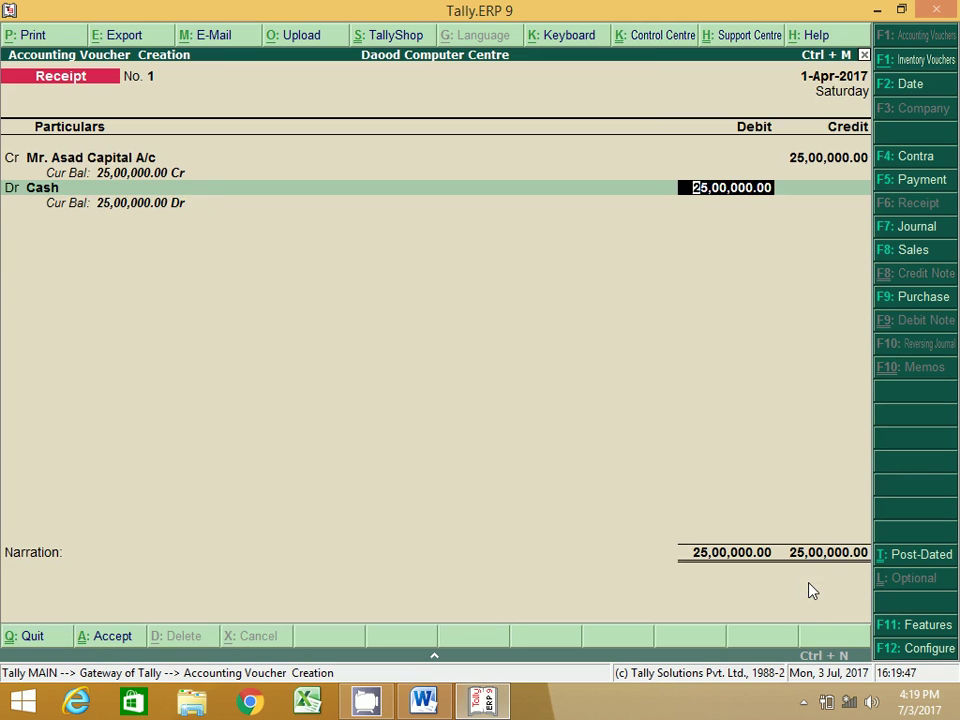
pyautogui.press('Return')
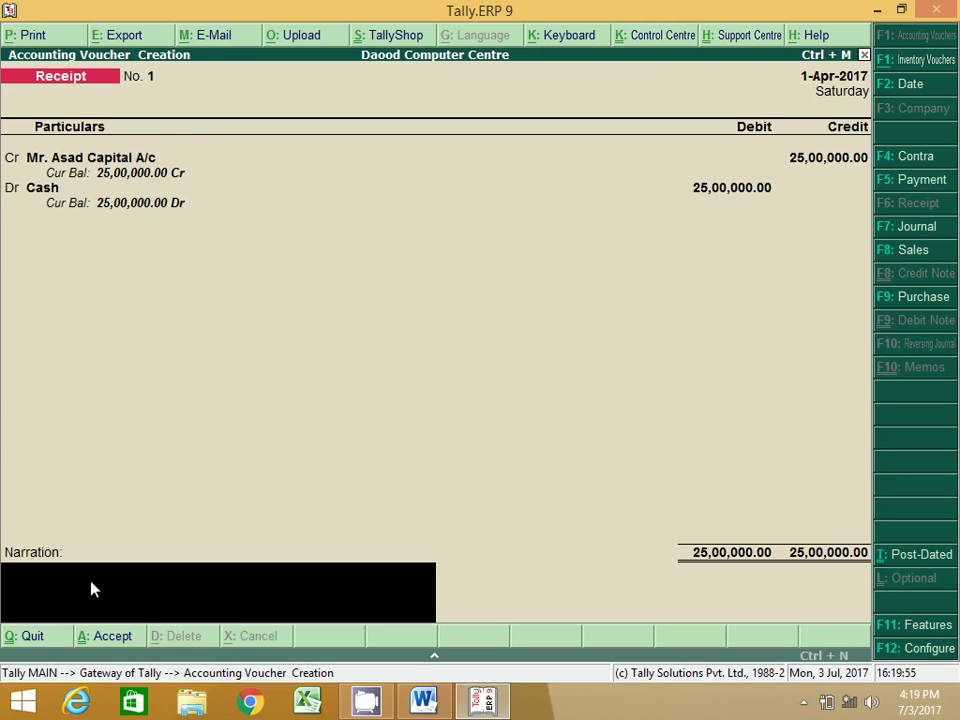
pyautogui.press('Return')
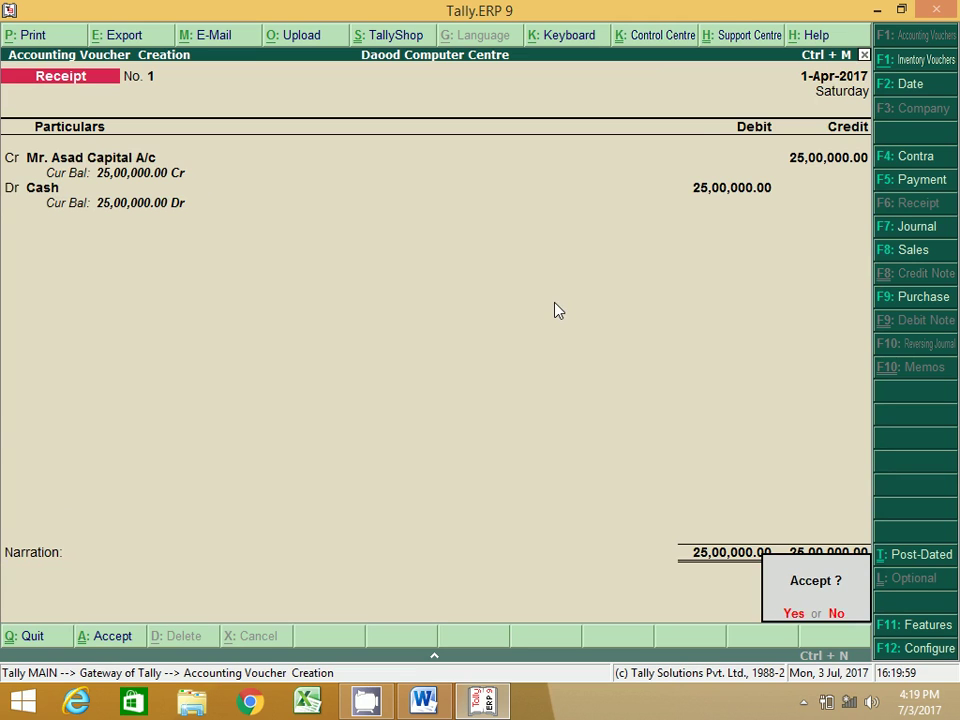
pyautogui.press('Return')
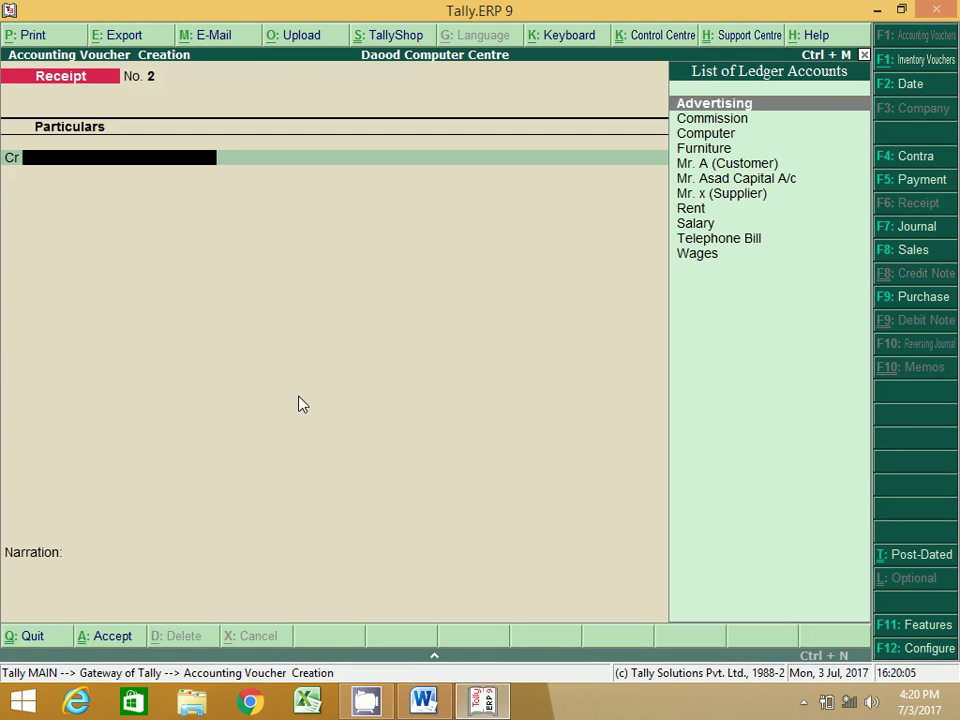
# Switch to the Word document and check the advertising expense transaction, undoing any accidental move of its text
pyautogui.click(424, 700)
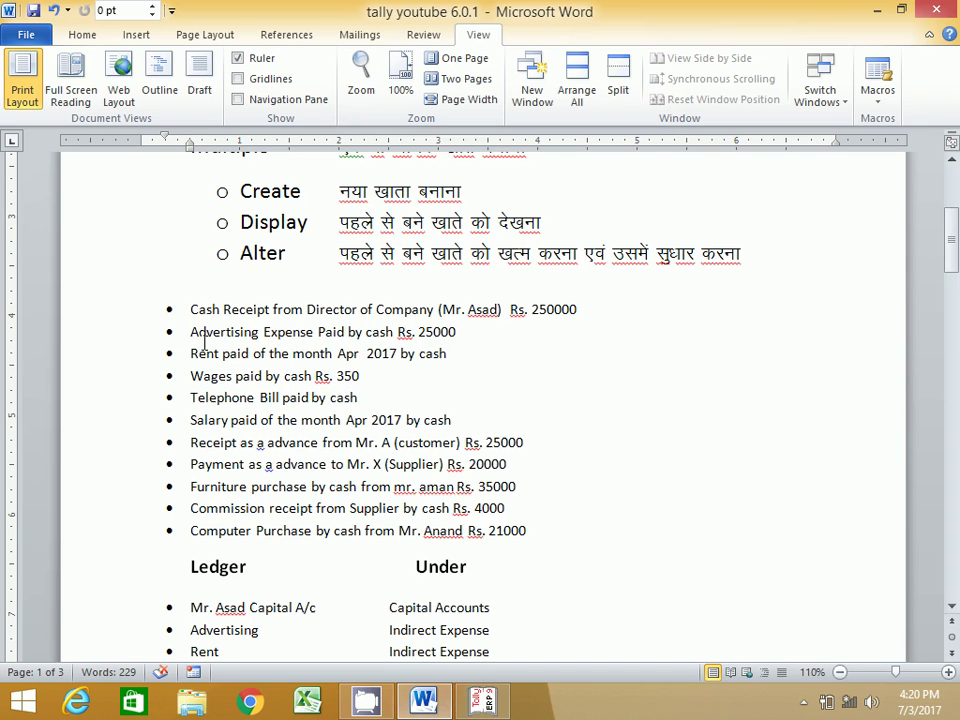
pyautogui.moveTo(189, 334); pyautogui.dragTo(340, 333)
pyautogui.moveTo(342, 333); pyautogui.dragTo(366, 333)
pyautogui.moveTo(367, 333); pyautogui.dragTo(400, 340)
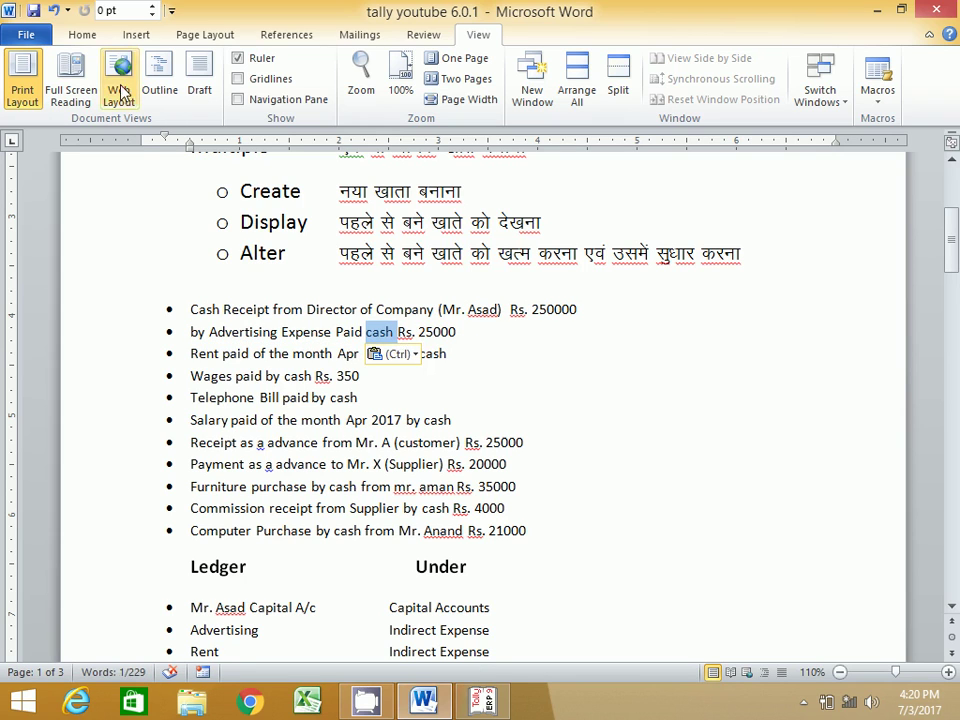
pyautogui.click(53, 11)
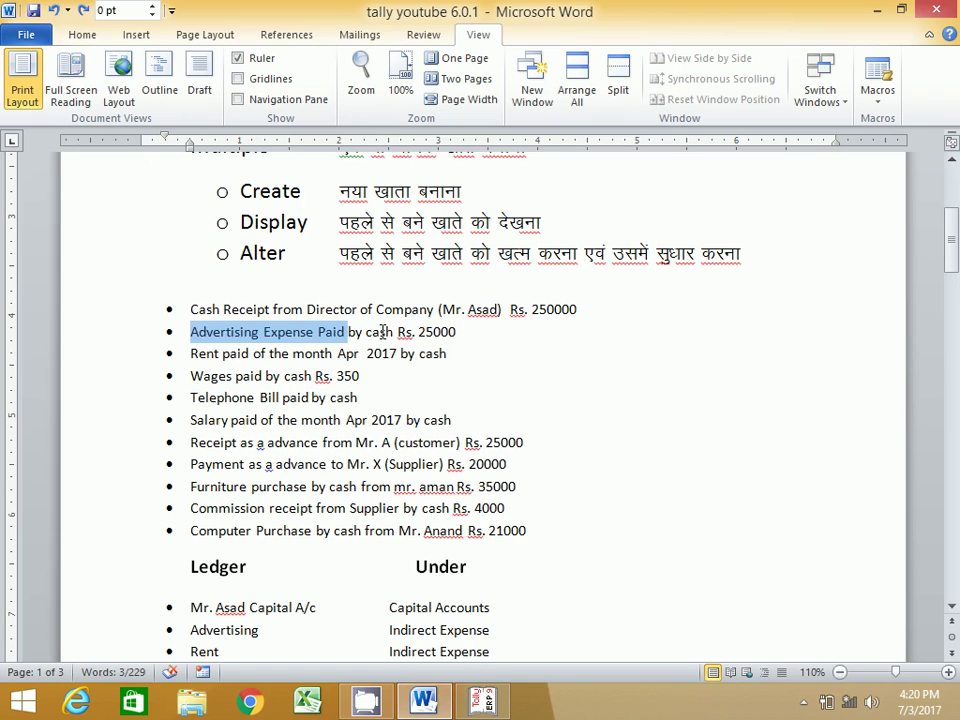
pyautogui.click(378, 332)
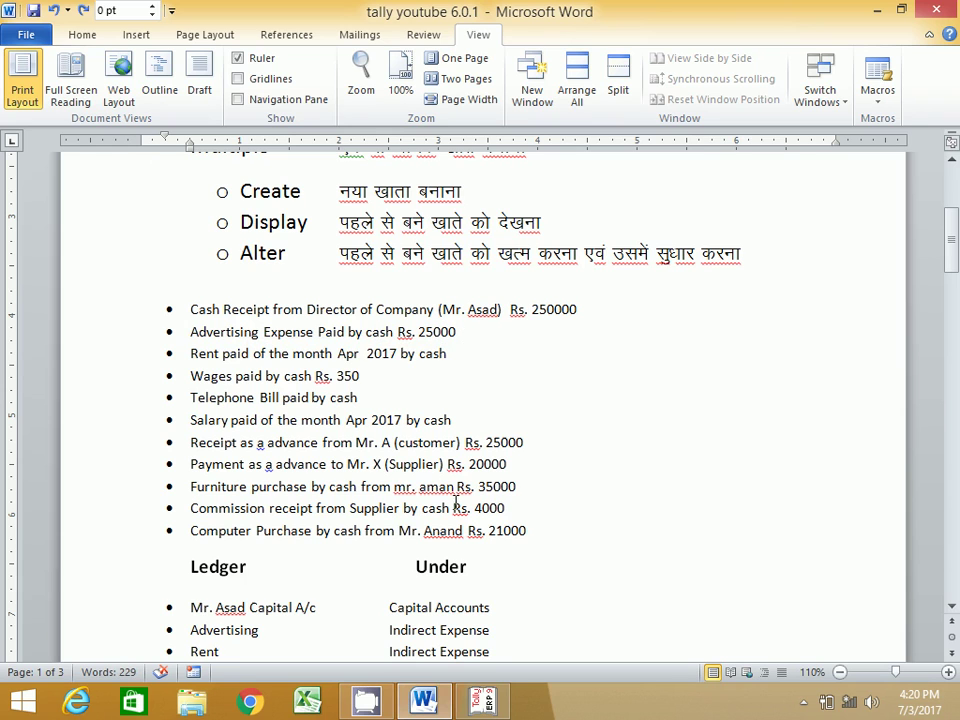
# Switch back to Tally.ERP 9 and save a Payment voucher debiting Advertising and crediting Cash with 25000
pyautogui.click(482, 703)
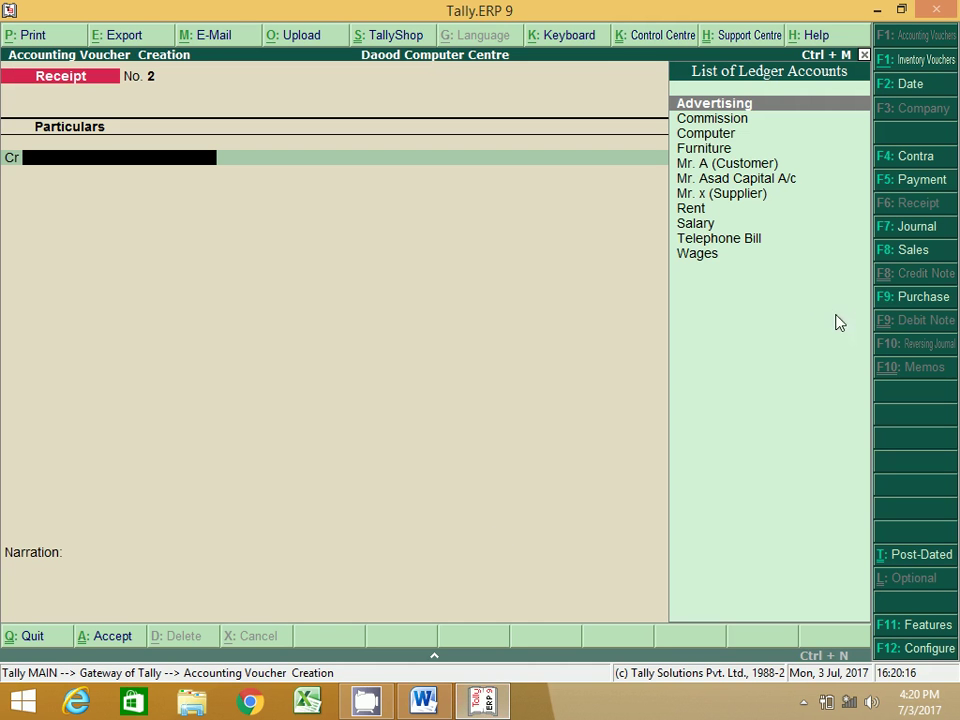
pyautogui.click(915, 186)
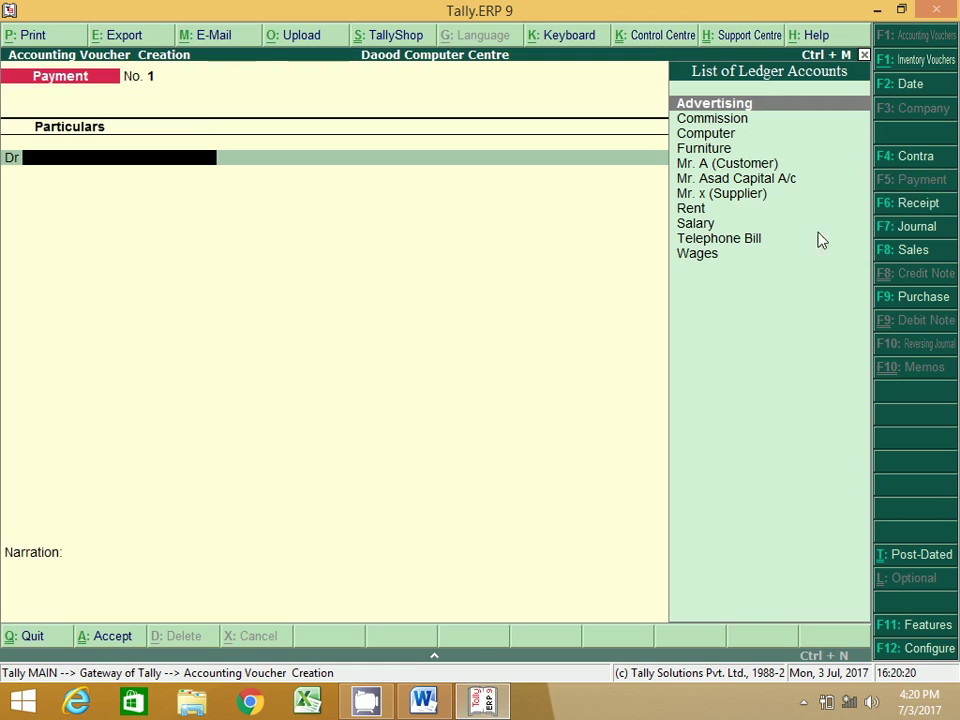
pyautogui.click(718, 106)
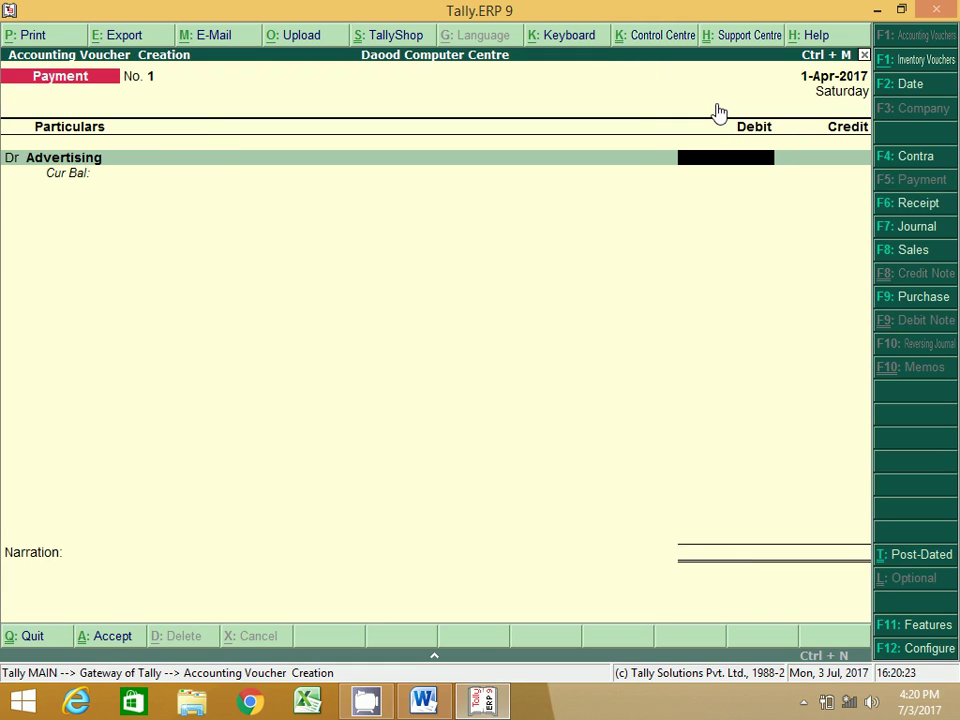
pyautogui.write('25000')
pyautogui.press('Return')
pyautogui.press('Down')
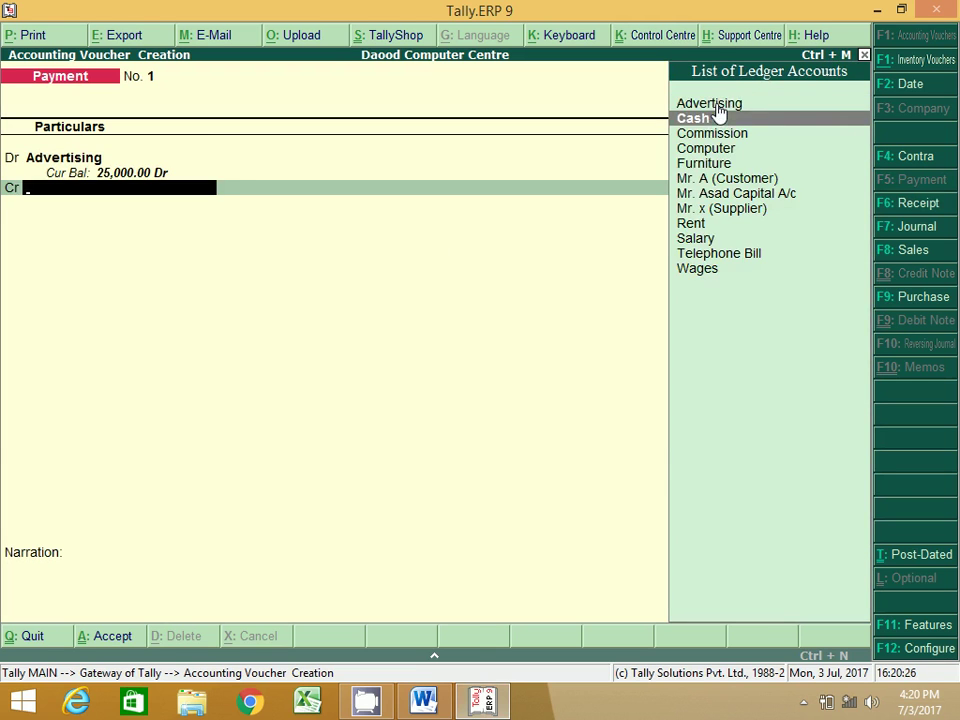
pyautogui.press('Return')
pyautogui.press('Return')
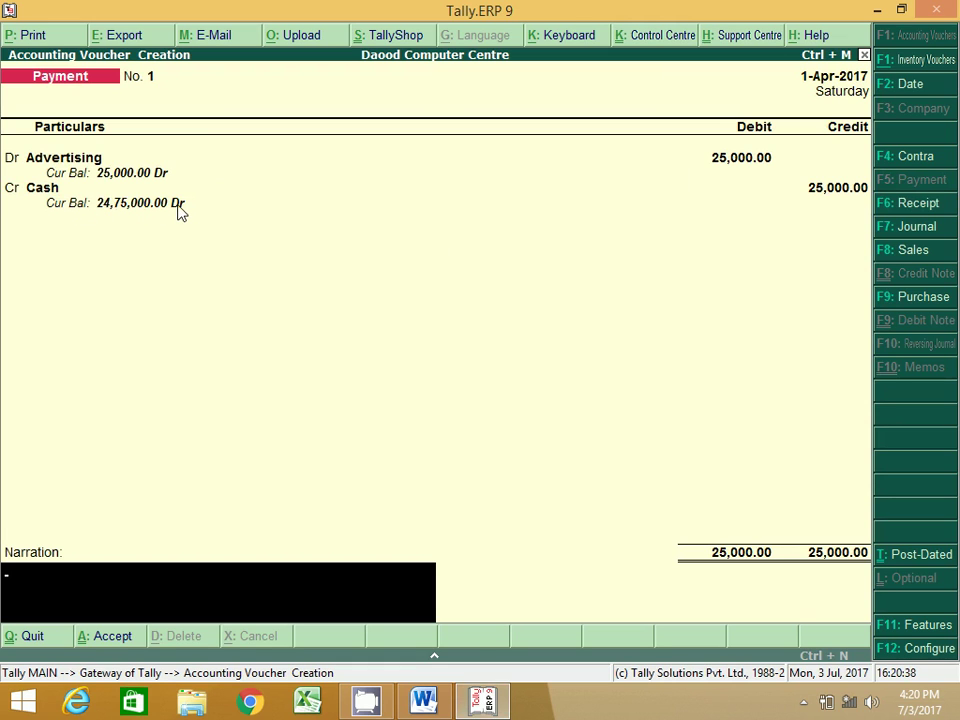
pyautogui.press('Return')
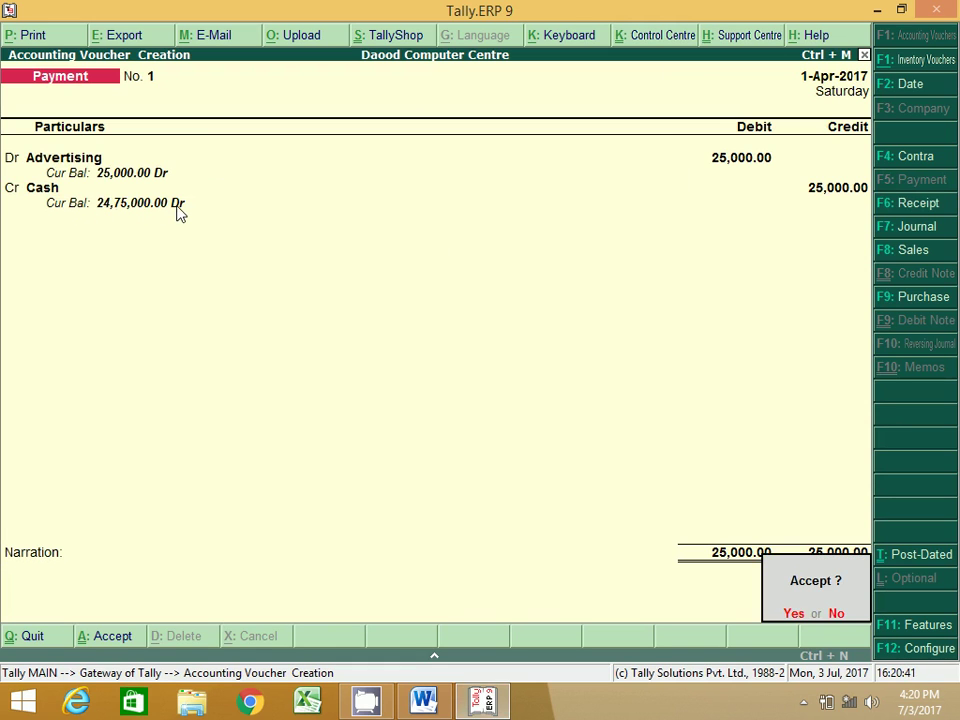
pyautogui.press('Return')
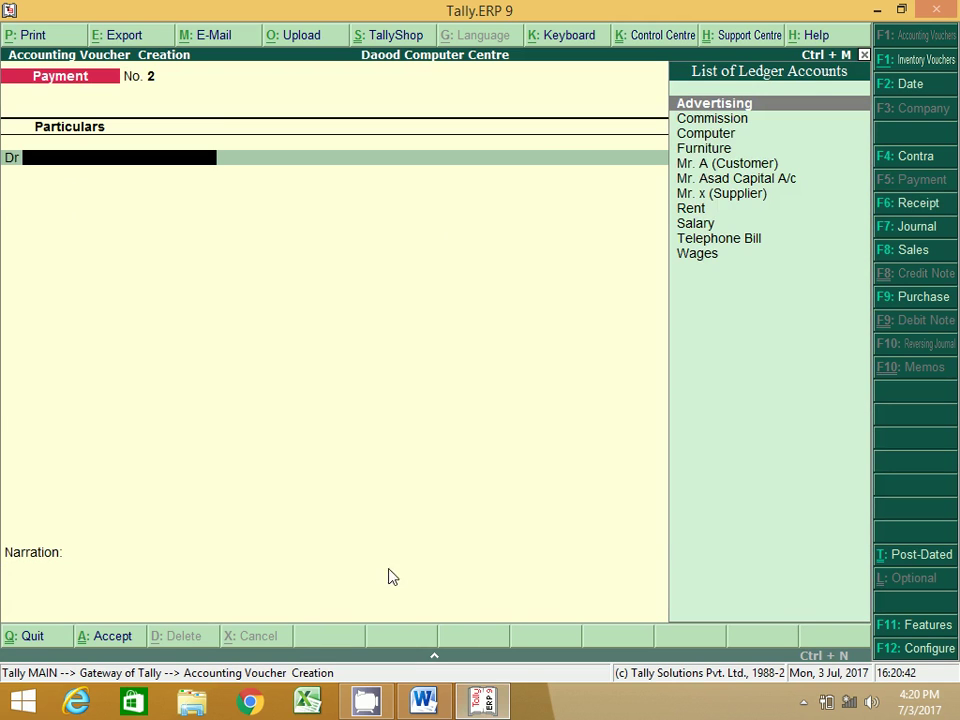
# In the Word document, add the missing transaction amounts: 1500 for rent, 1900 for the telephone bill and 5500 for salary
pyautogui.click(424, 700)
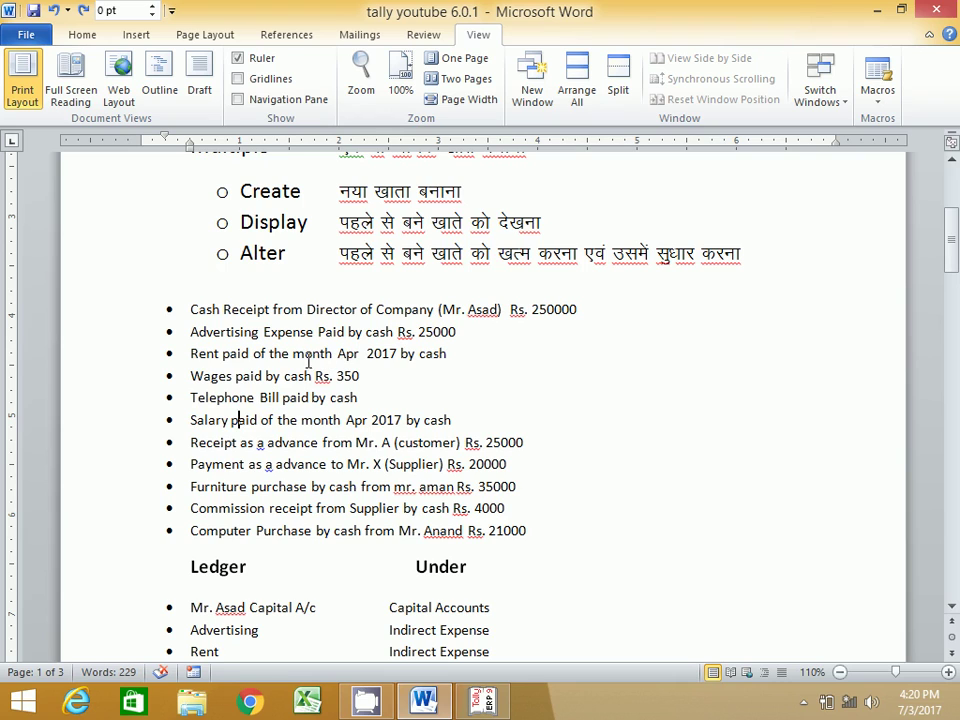
pyautogui.click(455, 356)
pyautogui.write('1500')
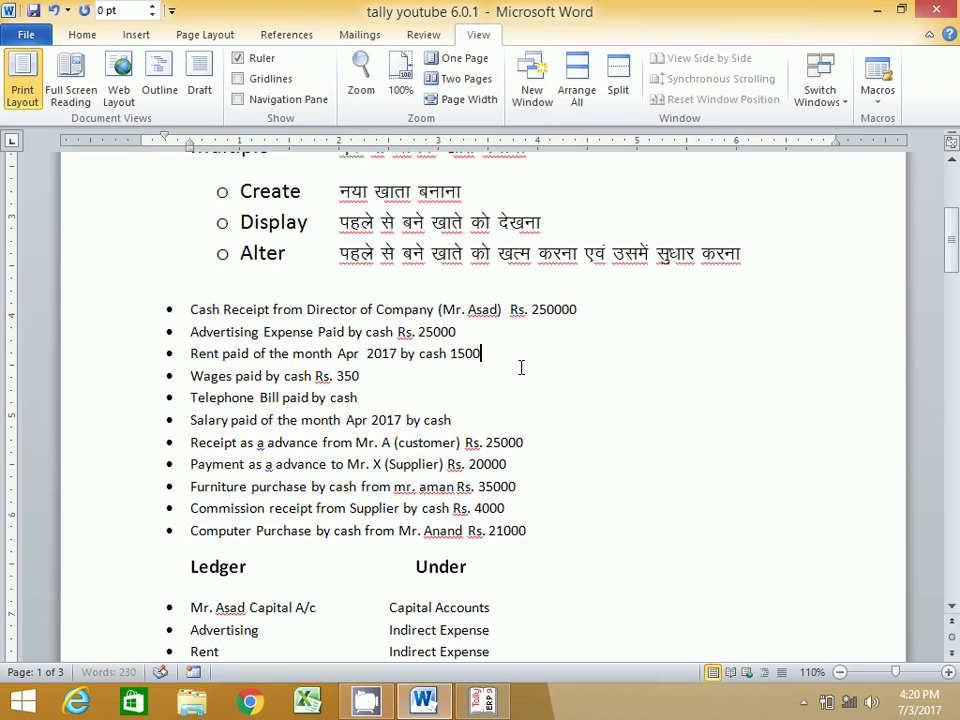
pyautogui.click(386, 404)
pyautogui.write('1900')
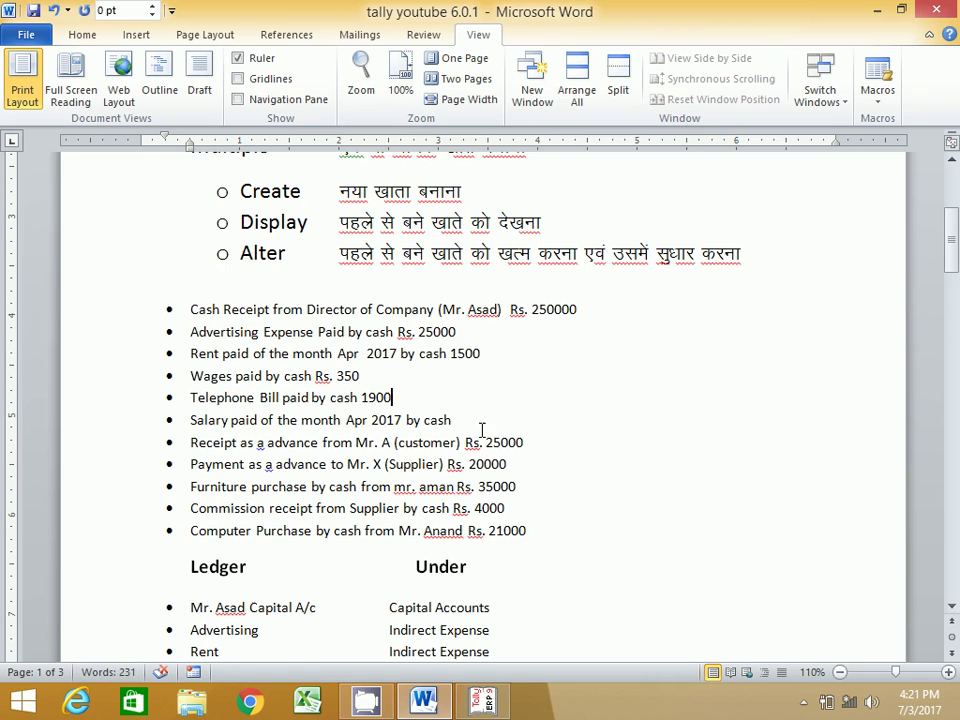
pyautogui.click(482, 422)
pyautogui.write('5500')
# Return to Tally.ERP 9 and save a Payment voucher debiting Rent and crediting Cash with 1500
pyautogui.moveTo(445, 708)
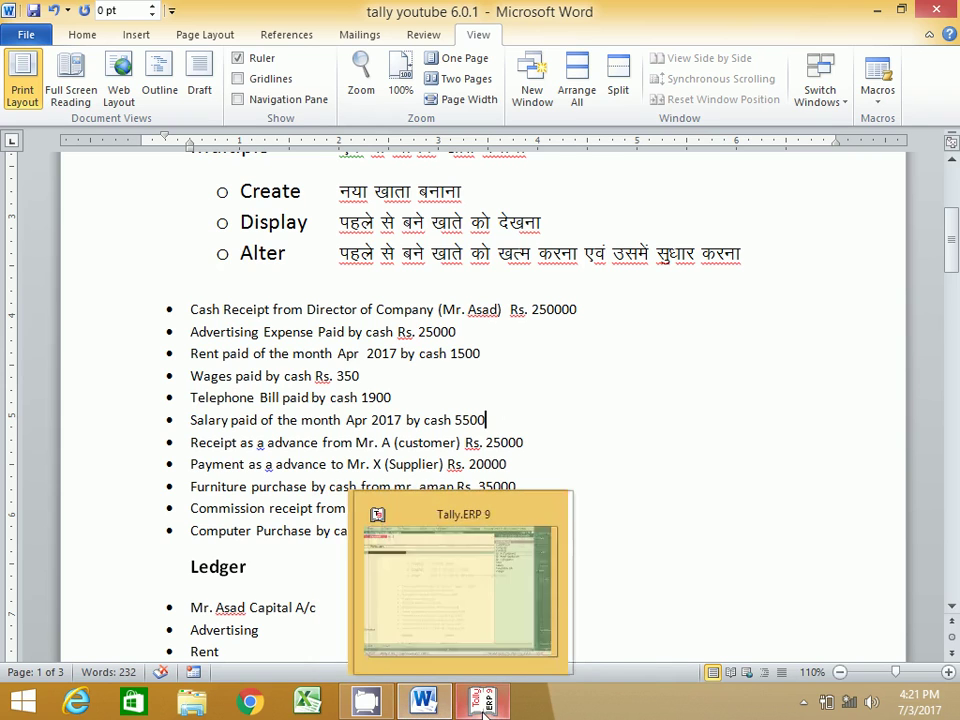
pyautogui.click(483, 706)
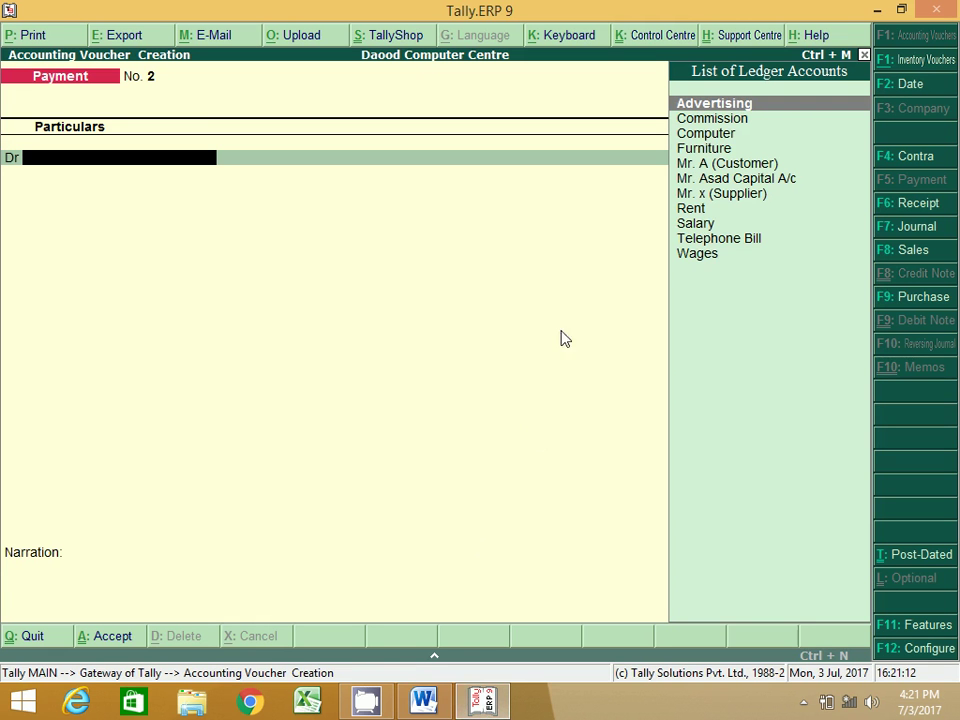
pyautogui.click(694, 211)
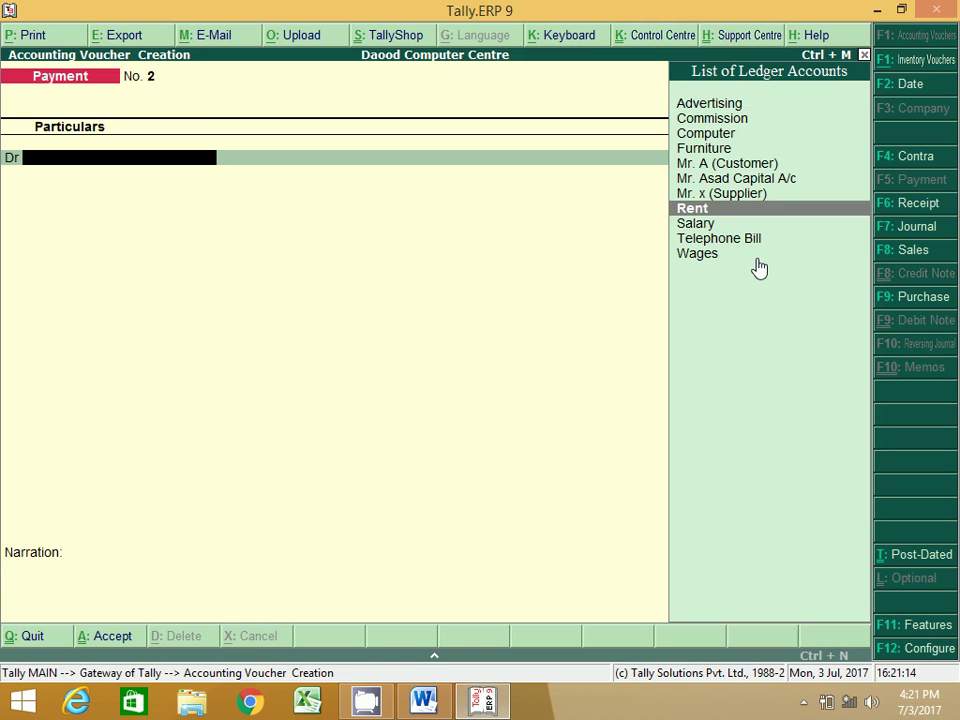
pyautogui.press('Return')
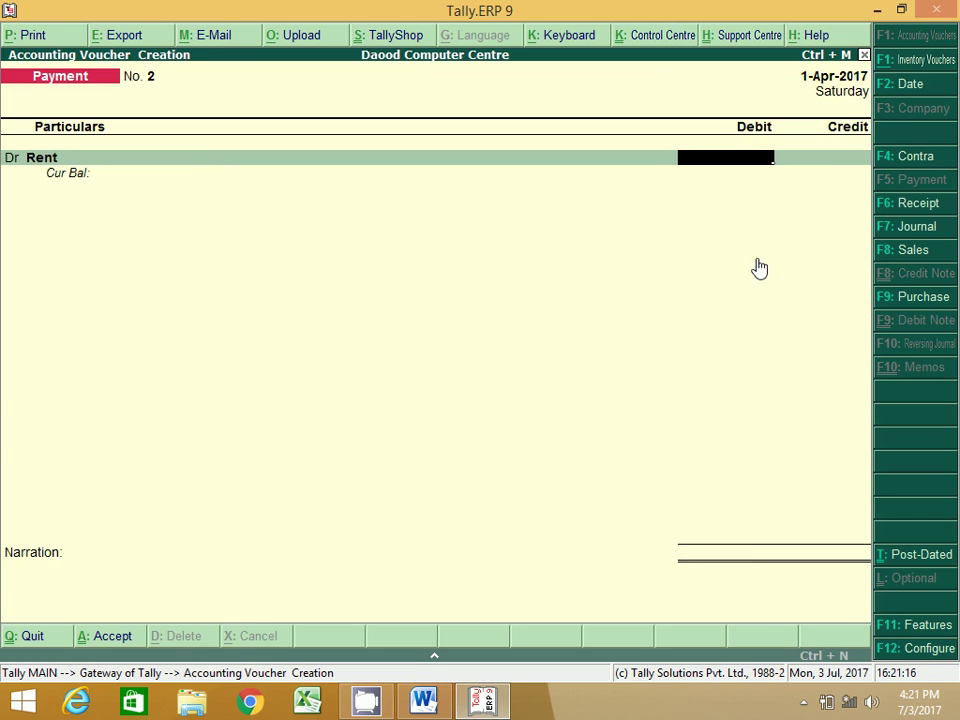
pyautogui.write('1500')
pyautogui.press('Return')
pyautogui.press('Return')
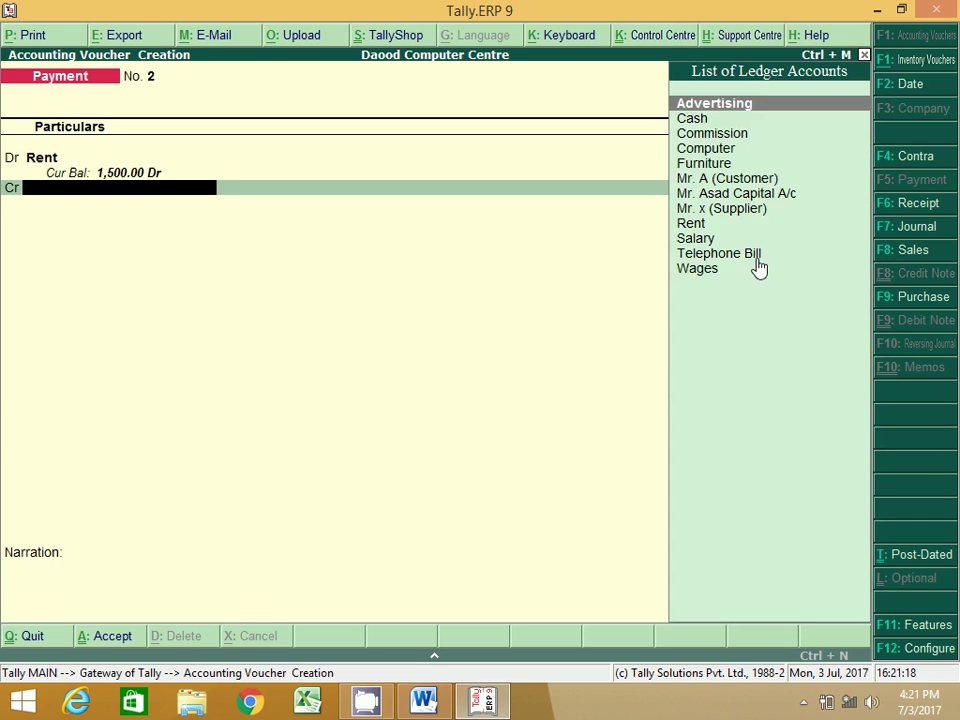
pyautogui.press('Down')
pyautogui.press('Return')
pyautogui.press('Return')
pyautogui.press('Return')
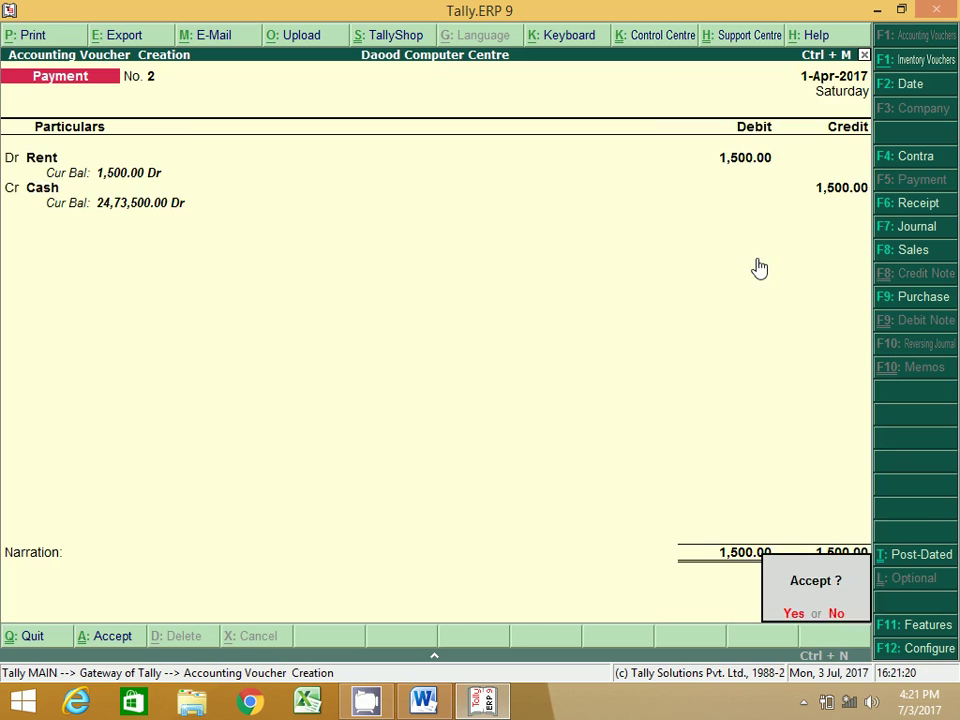
pyautogui.press('Return')
# Check the wages payment entry in the Word document, then return to Tally.ERP 9
pyautogui.click(423, 700)
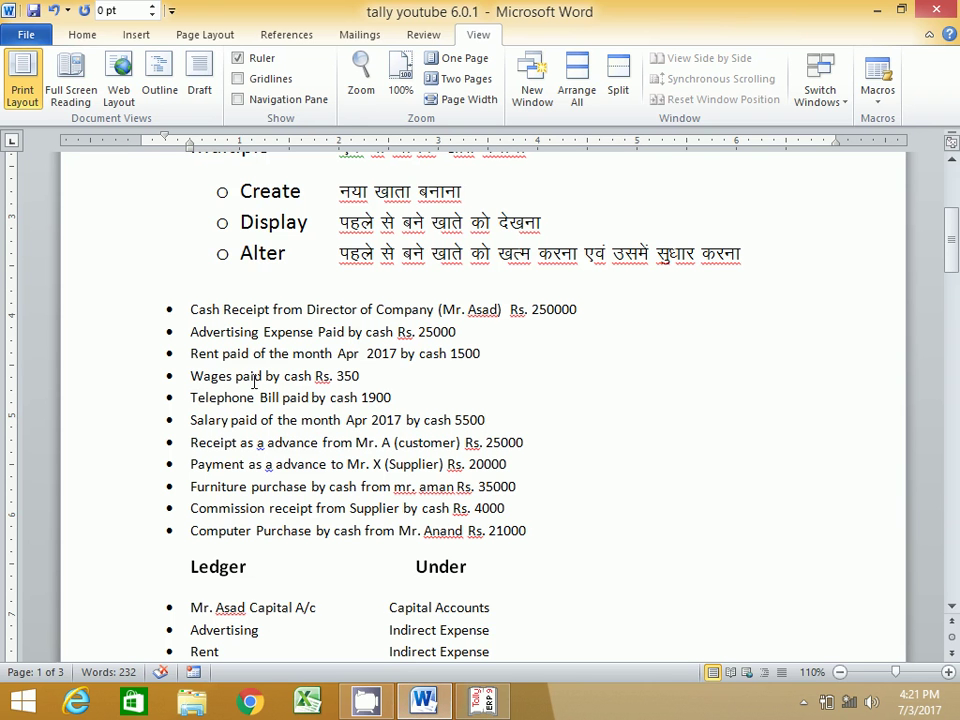
pyautogui.hotkey('alt', 'Tab')
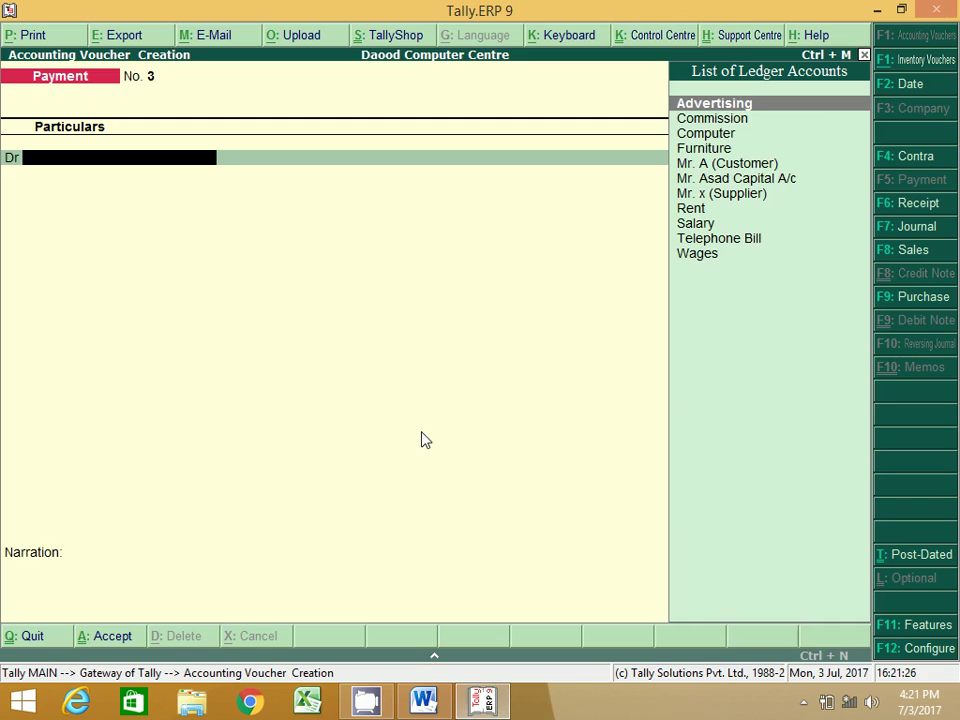
# Save a Payment voucher debiting Wages and crediting Cash with 350
pyautogui.write('Wa')
pyautogui.press('Return')
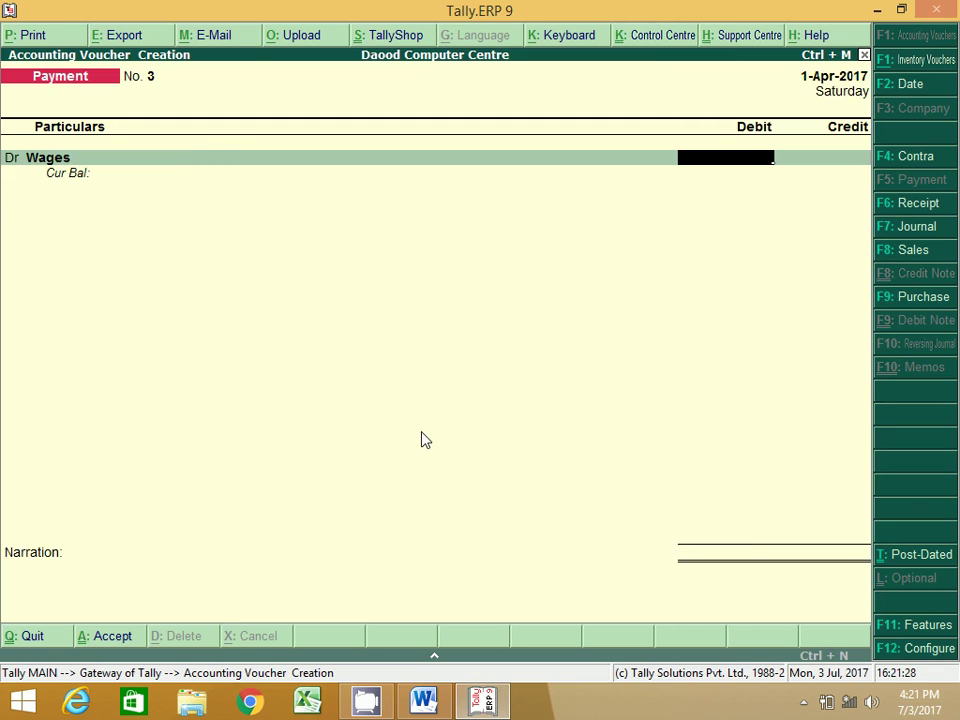
pyautogui.write('350')
pyautogui.press('Return')
pyautogui.press('Return')
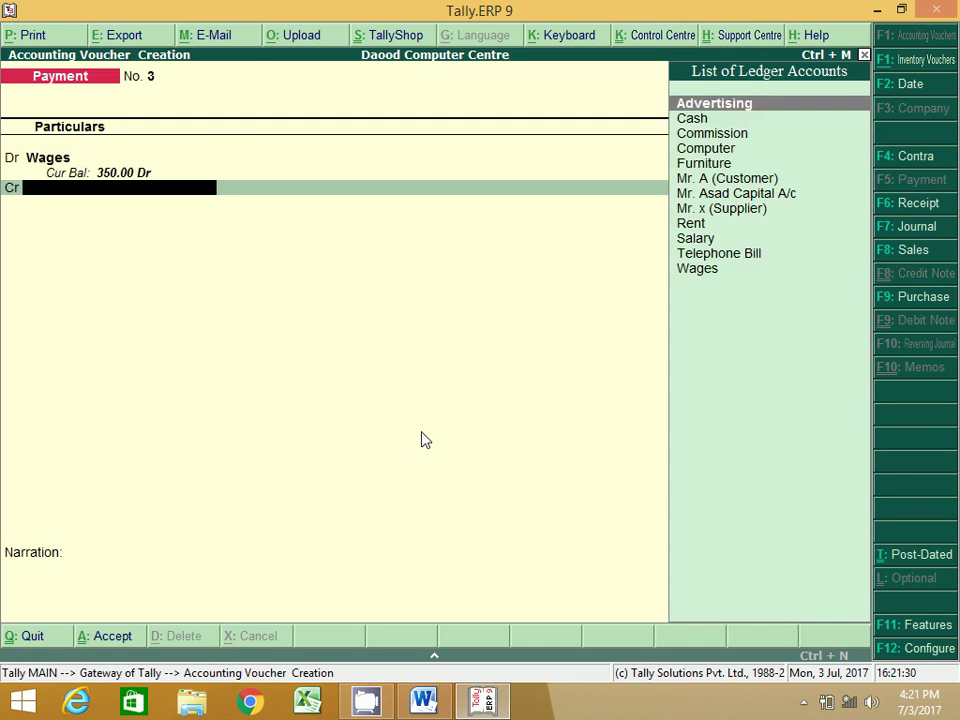
pyautogui.press('Down')
pyautogui.press('Return')
pyautogui.press('Return')
pyautogui.press('Return')
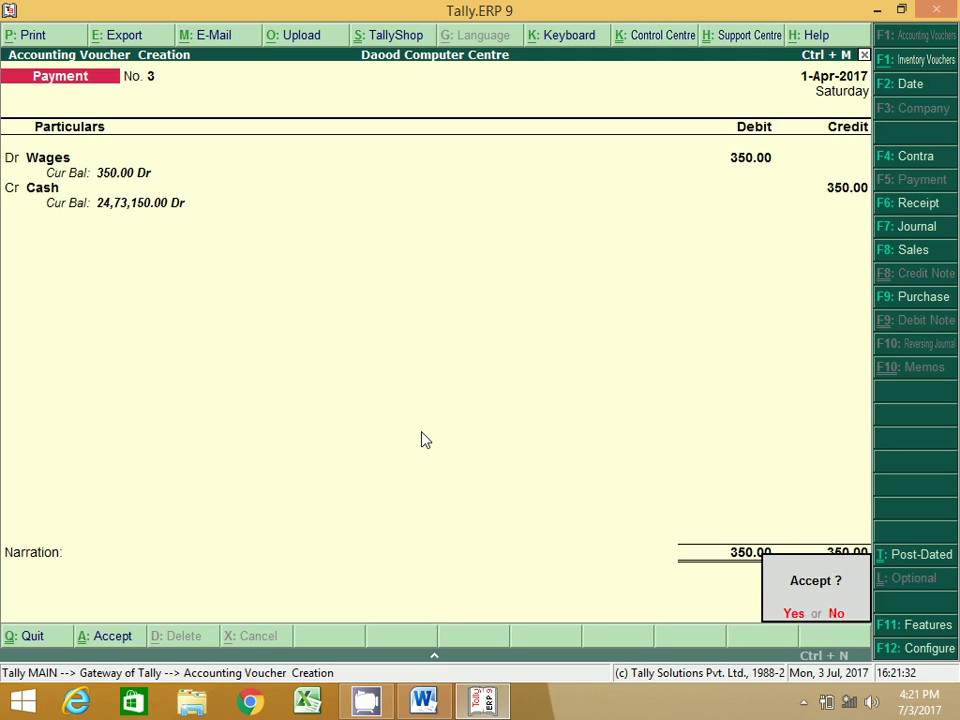
pyautogui.press('Return')
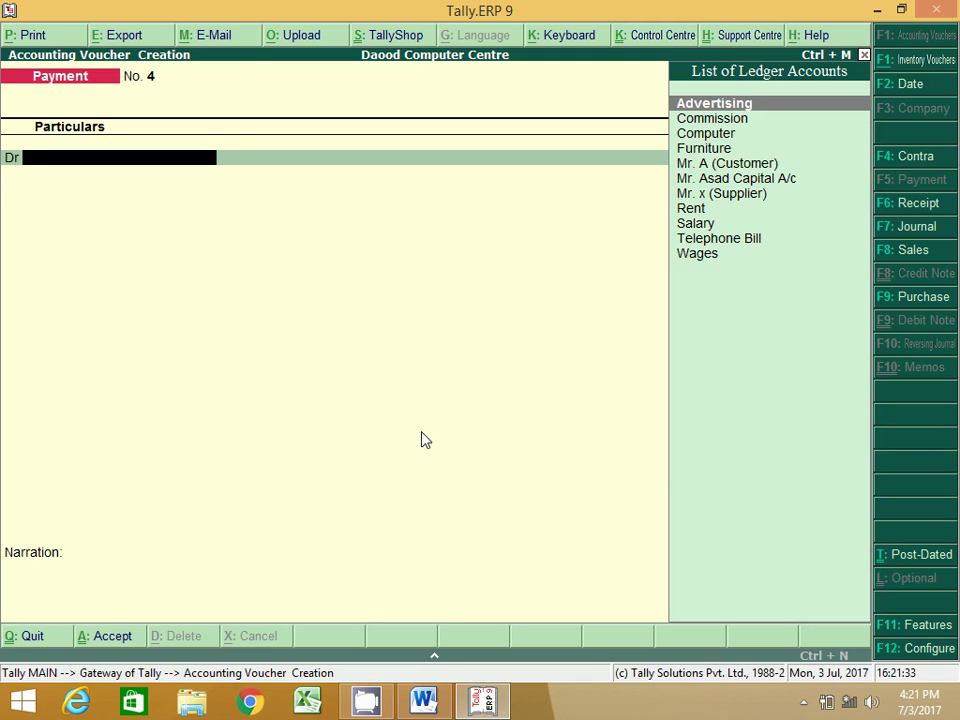
# Check the telephone bill payment entry in the Word document, then return to Tally.ERP 9
pyautogui.click(441, 707)
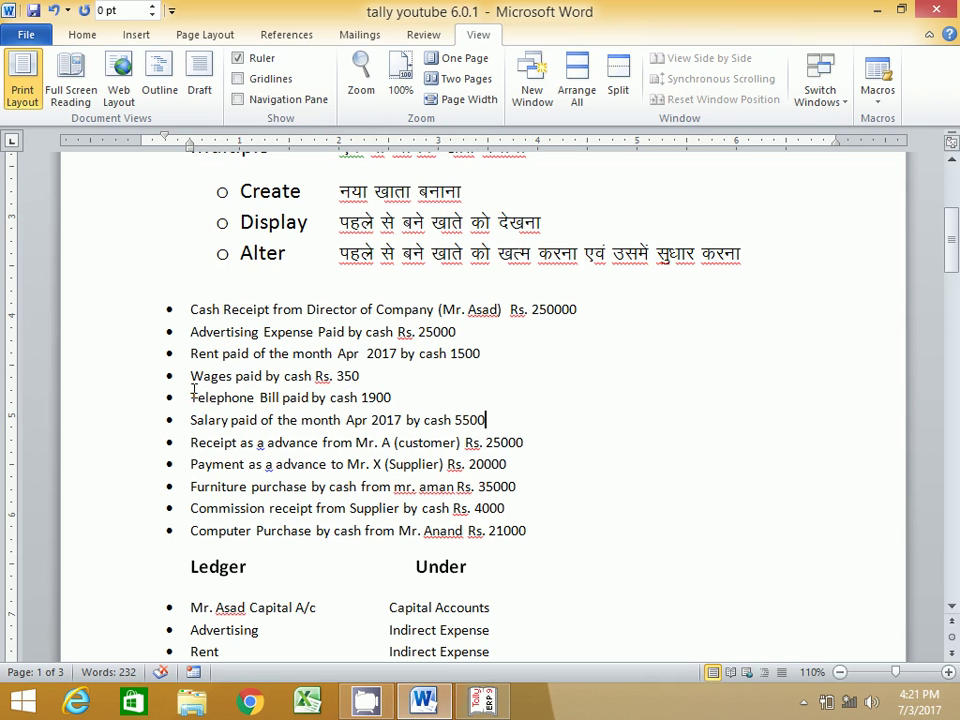
pyautogui.moveTo(190, 398); pyautogui.dragTo(389, 398)
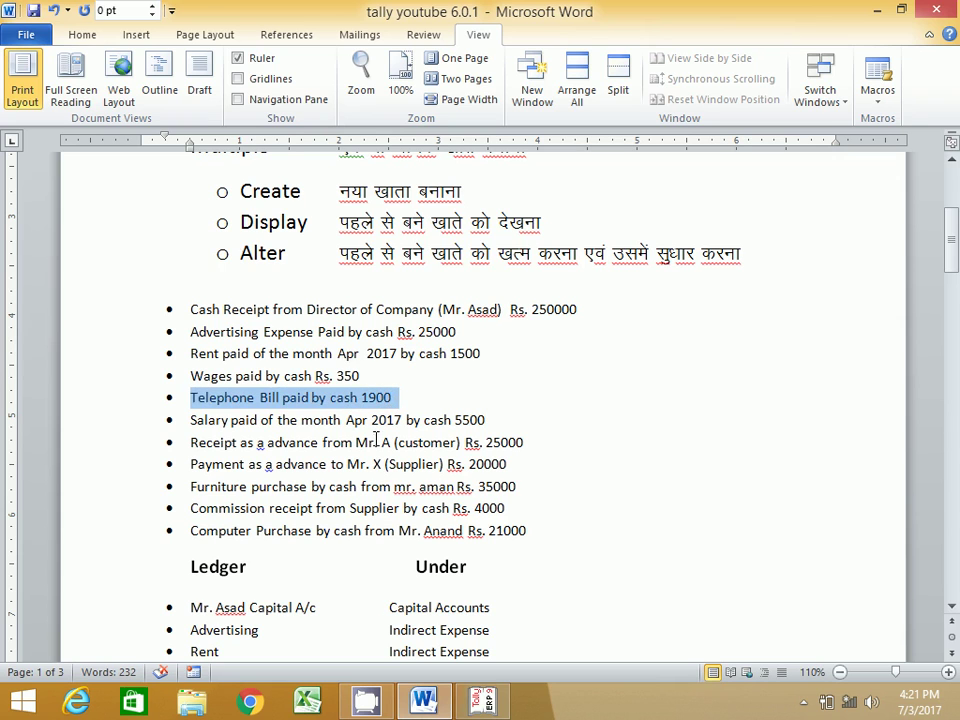
pyautogui.click(483, 702)
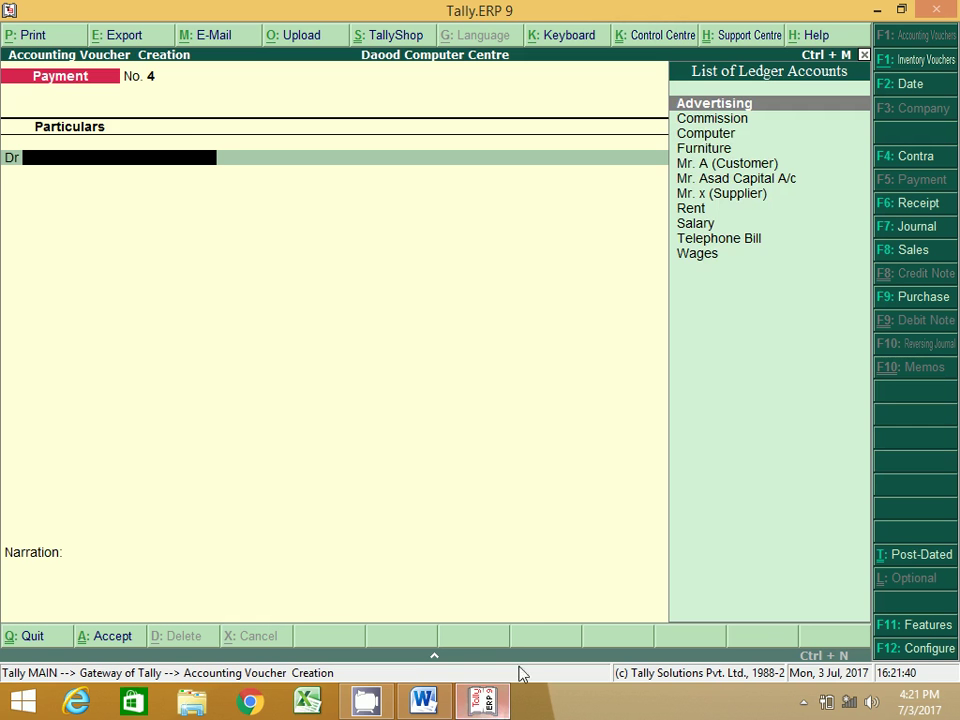
# Save a Payment voucher debiting Telephone Bill and crediting Cash with 1900
pyautogui.write('Te')
pyautogui.press('Return')
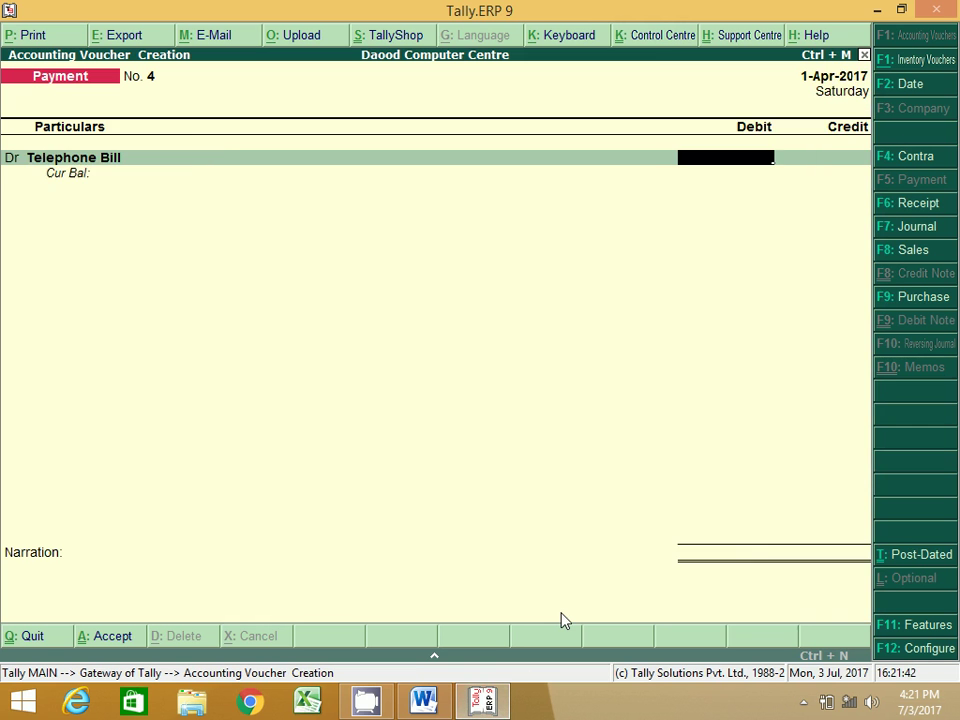
pyautogui.write('1,900')
pyautogui.press('Return')
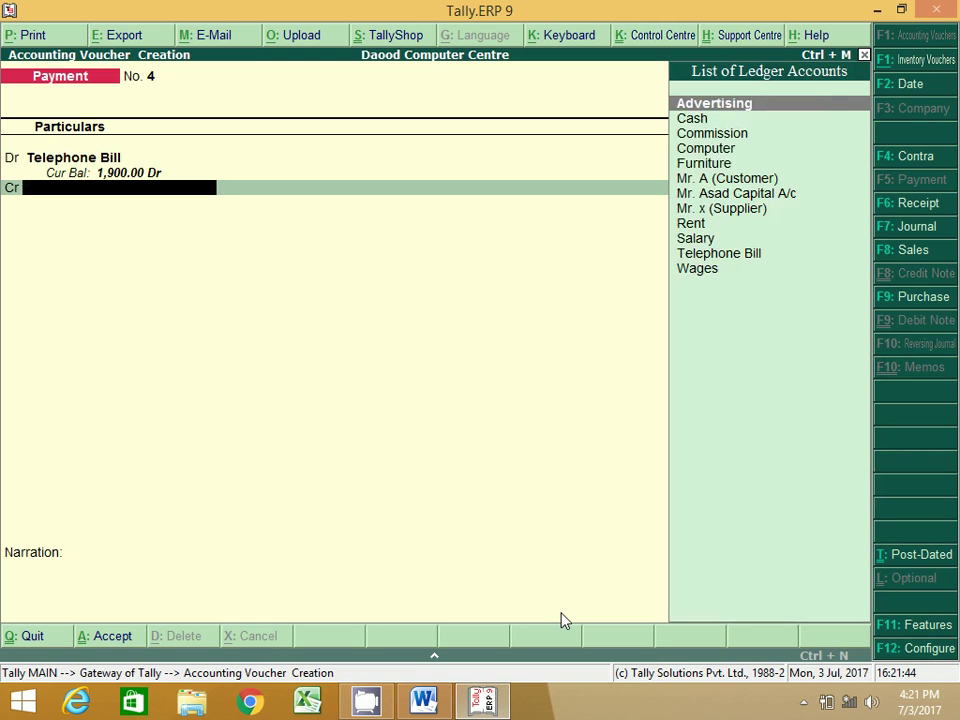
pyautogui.press('Down')
pyautogui.press('Return')
pyautogui.press('Return')
pyautogui.press('Return')
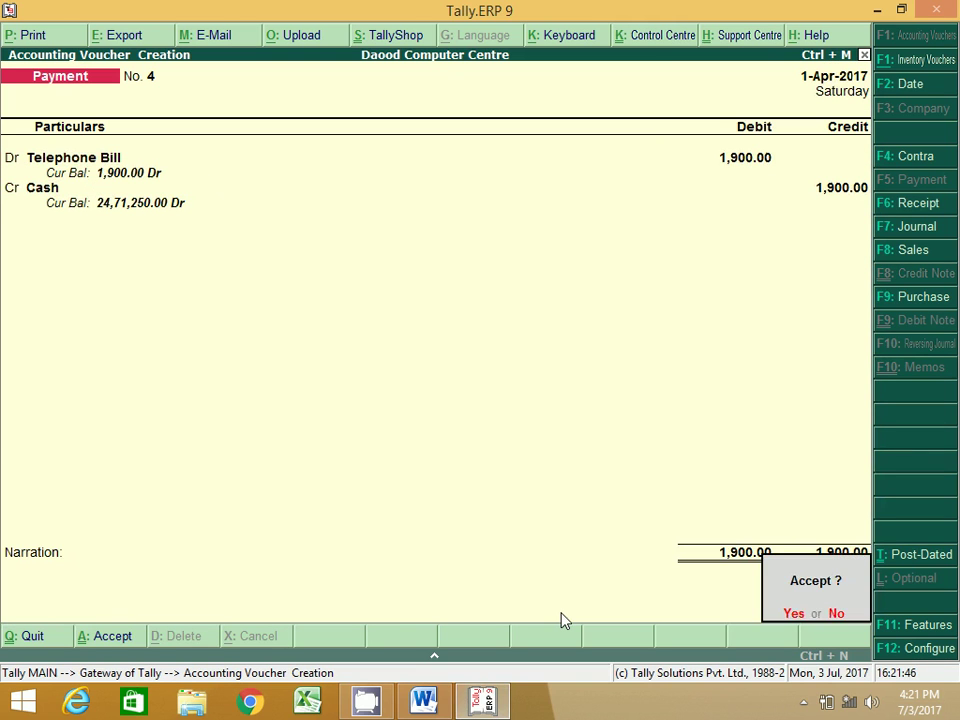
pyautogui.press('Return')
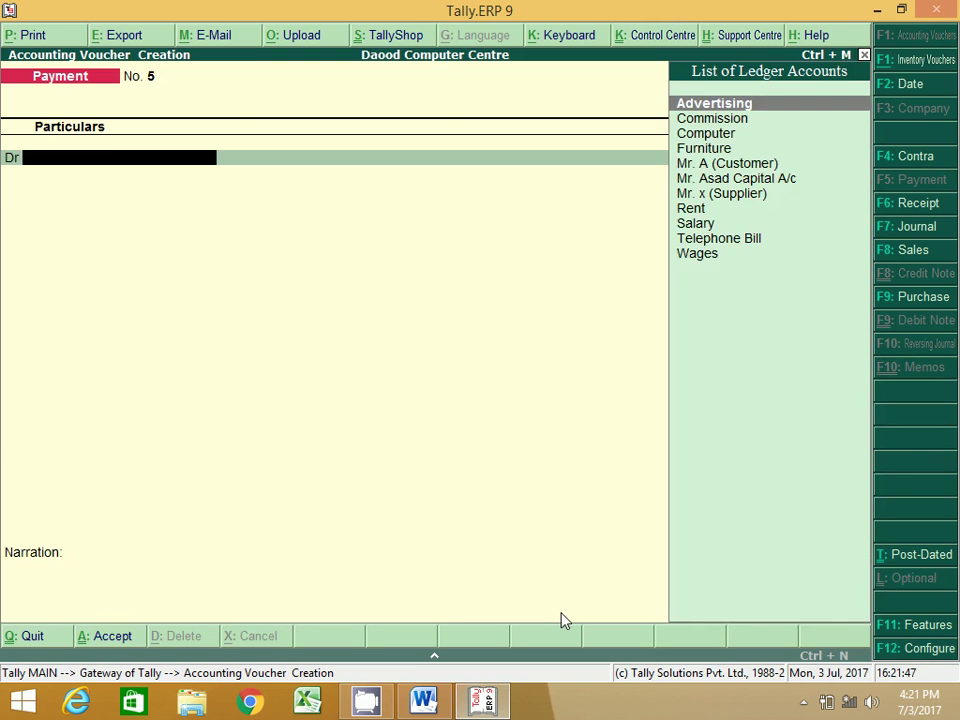
# Check the April salary payment entry in the Word document, then return to Tally.ERP 9
pyautogui.click(424, 701)
pyautogui.click(197, 420)
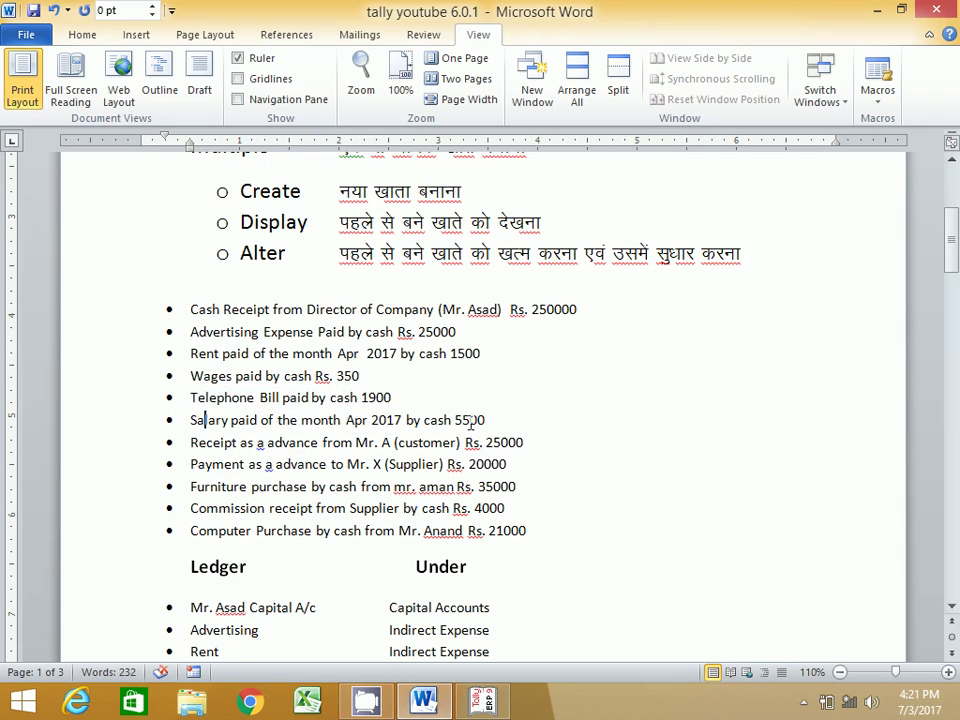
pyautogui.hotkey('alt', 'Tab')
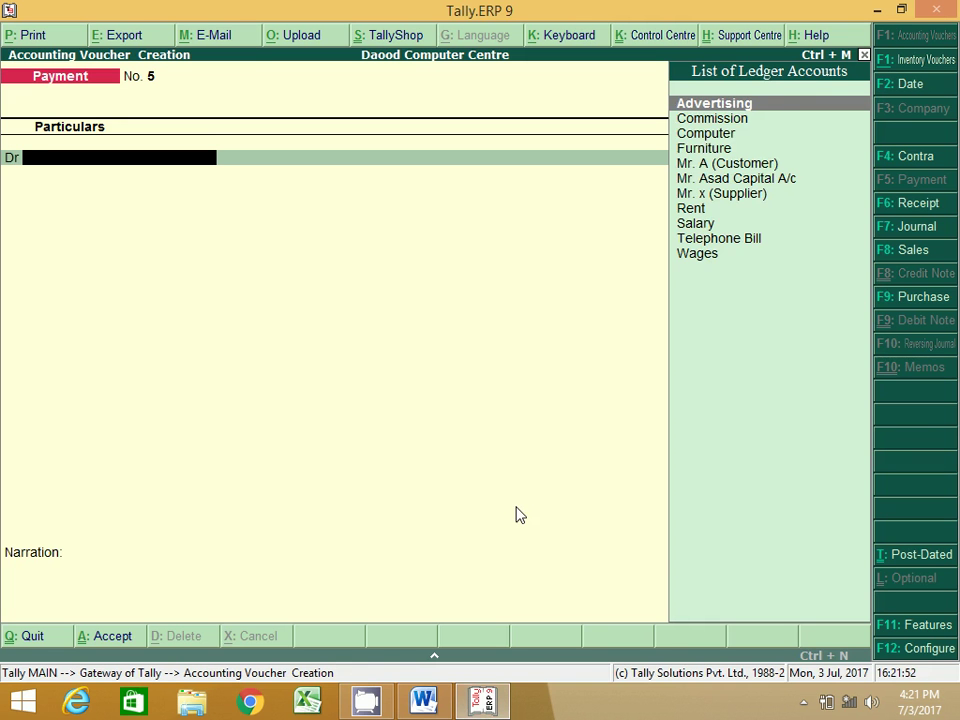
# Fill in a Payment voucher debiting Salary and crediting Cash with 5500, leaving the narration empty
pyautogui.write('Sa')
pyautogui.press('Return')
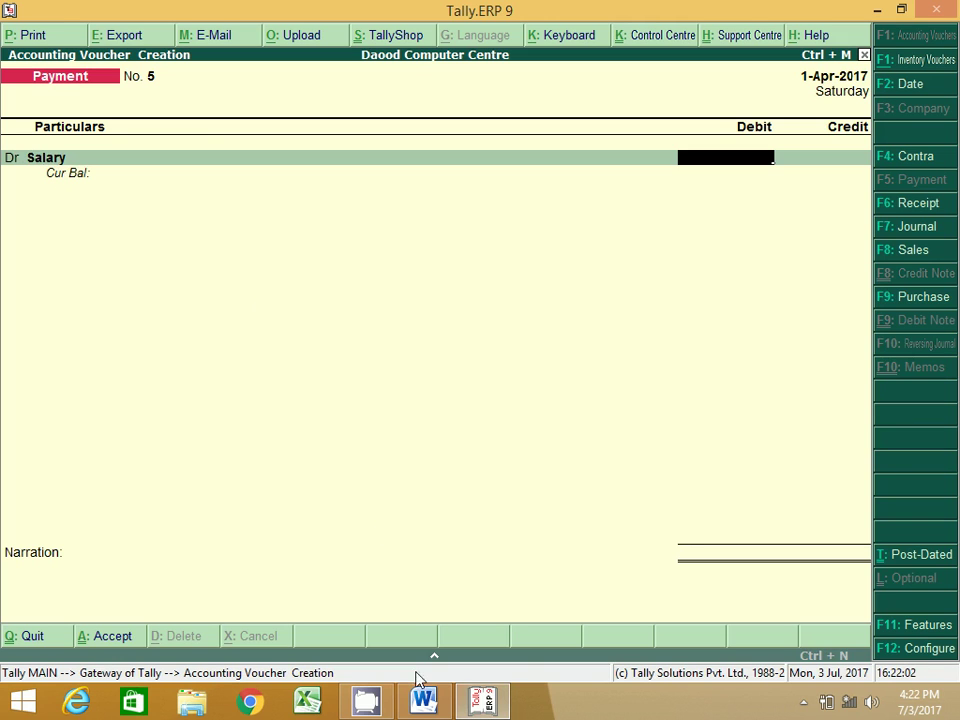
pyautogui.click(425, 701)
pyautogui.write('500')
pyautogui.press('BackSpace')
pyautogui.press('BackSpace')
pyautogui.write('500')
pyautogui.press('Return')
pyautogui.press('Down')
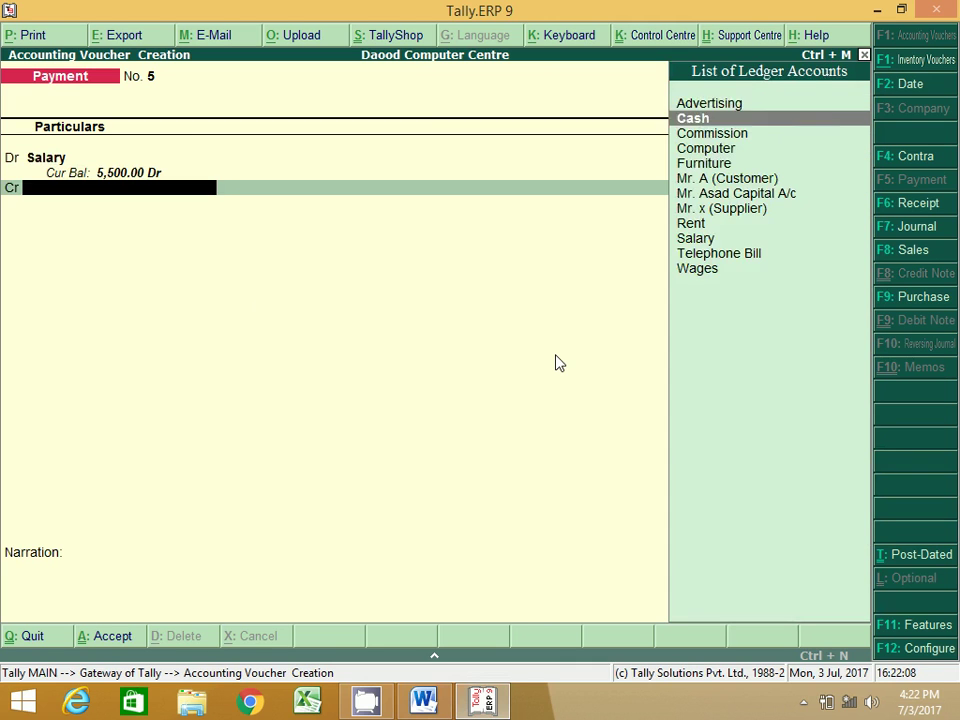
pyautogui.press('Return')
pyautogui.press('Return')
pyautogui.press('Return')
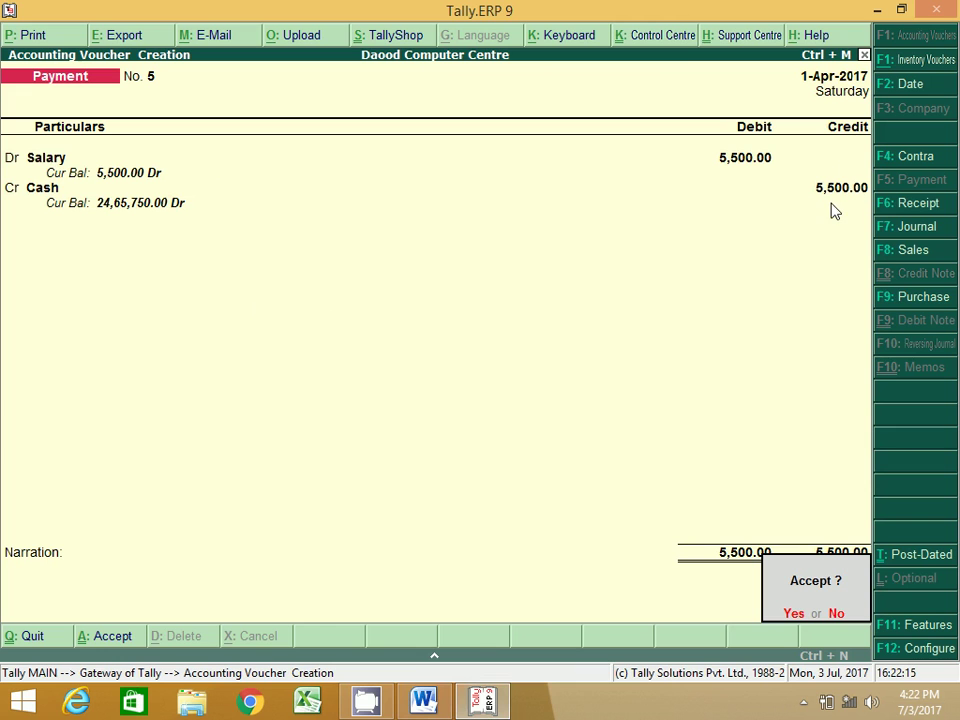
# Review the debit and credit rules in the Word document, then return to Tally.ERP 9 and save the Salary payment voucher
pyautogui.click(423, 701)
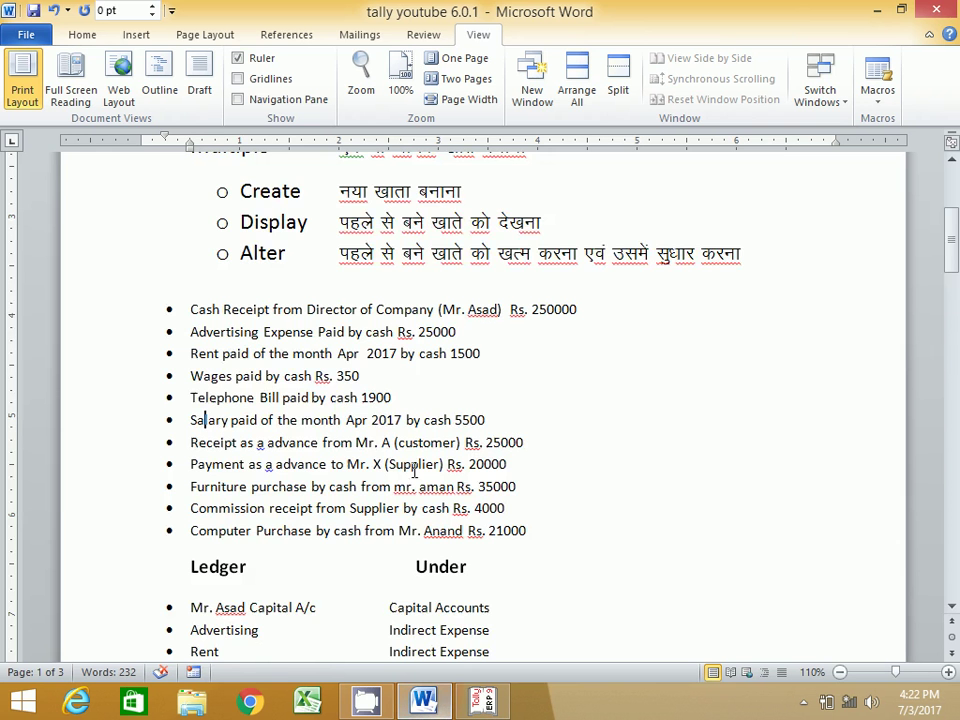
pyautogui.scroll(3, 414, 469)
pyautogui.scroll(-12, 414, 469)
pyautogui.scroll(-9, 414, 469)
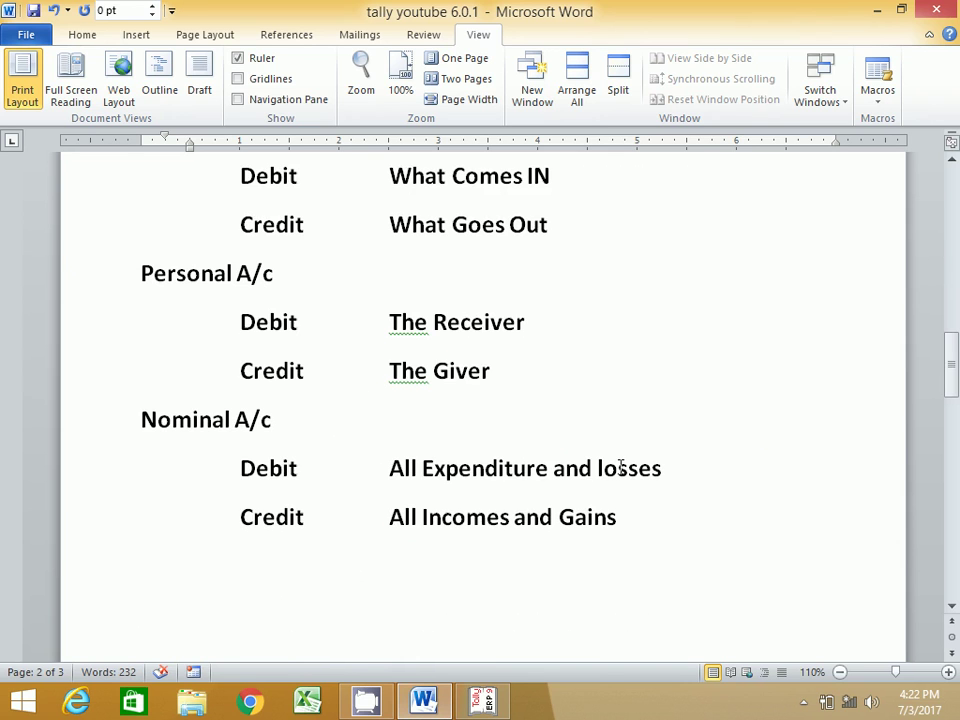
pyautogui.scroll(12, 620, 467)
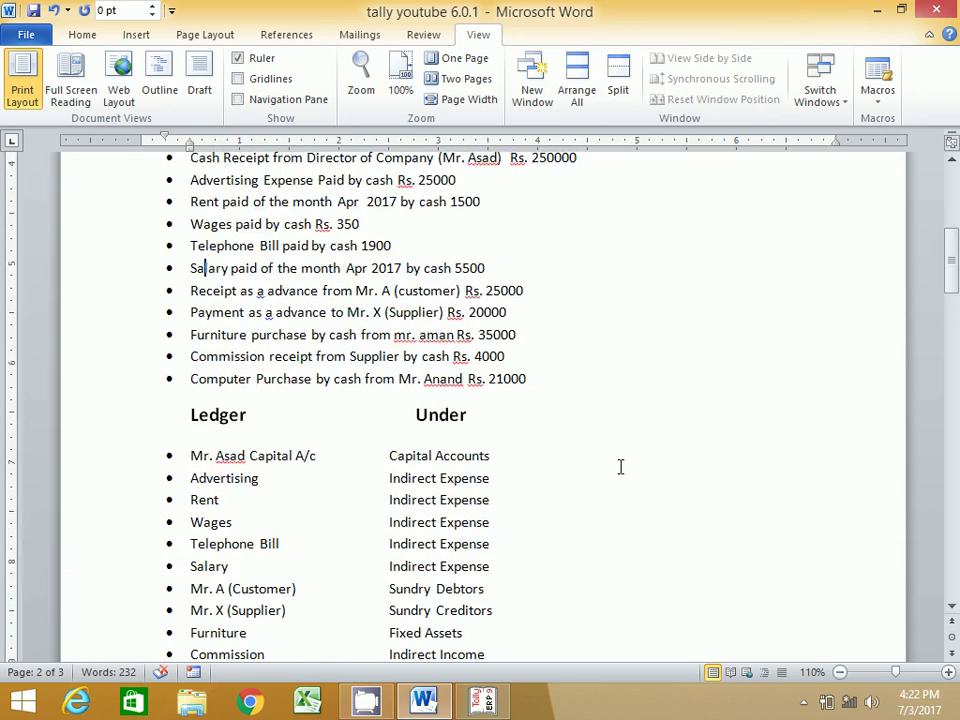
pyautogui.scroll(3, 620, 467)
pyautogui.click(489, 705)
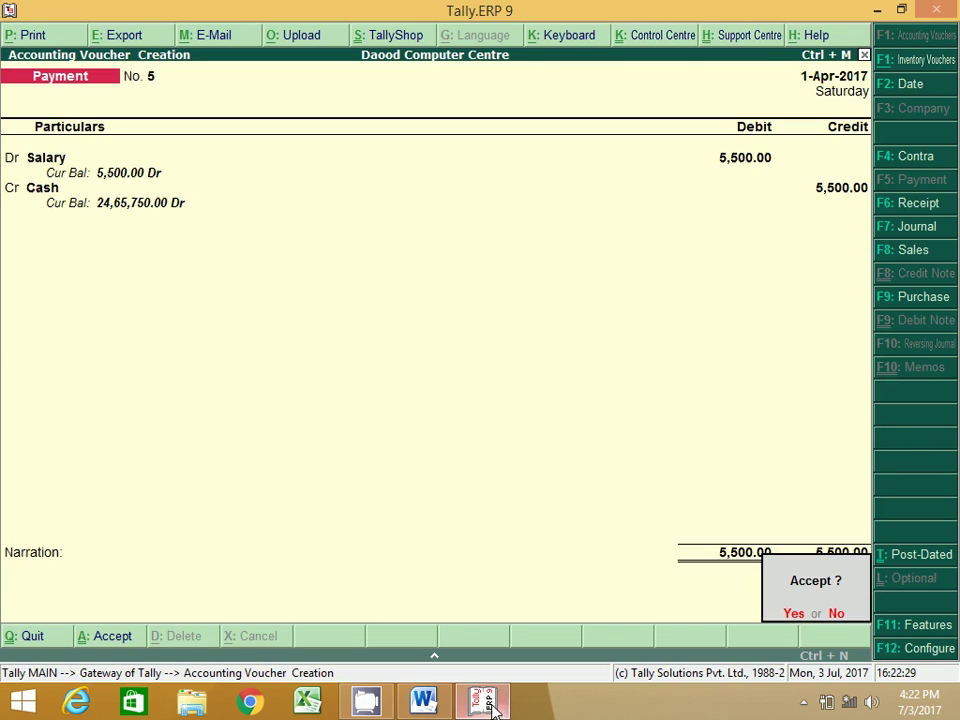
pyautogui.press('Return')
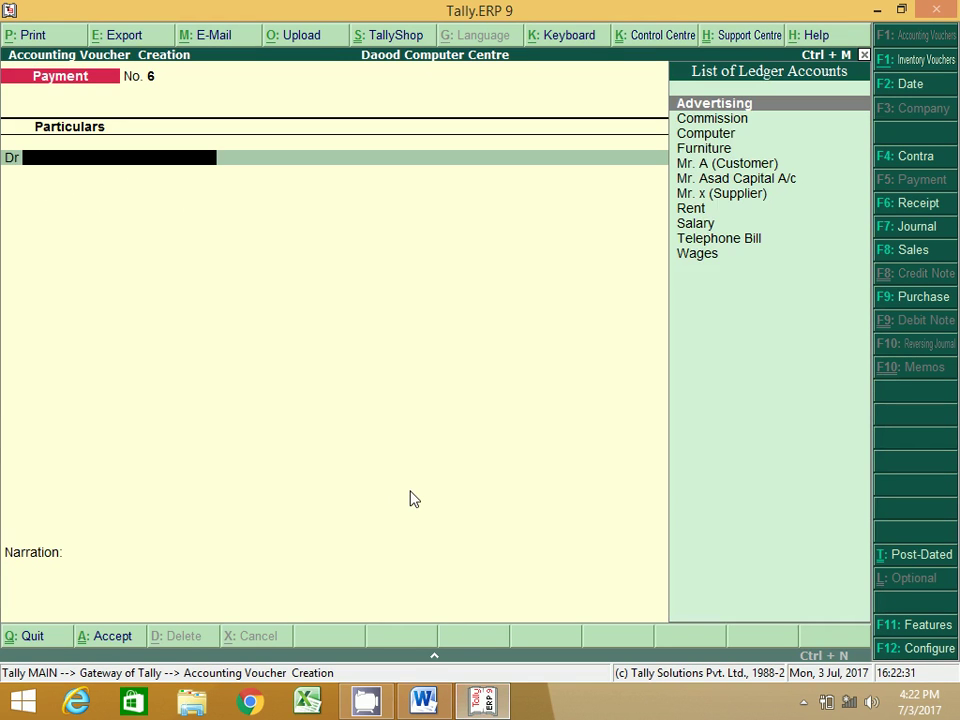
# Check the entry for the advance received from Mr. A (customer) in the Word document, then return to Tally.ERP 9
pyautogui.click(423, 701)
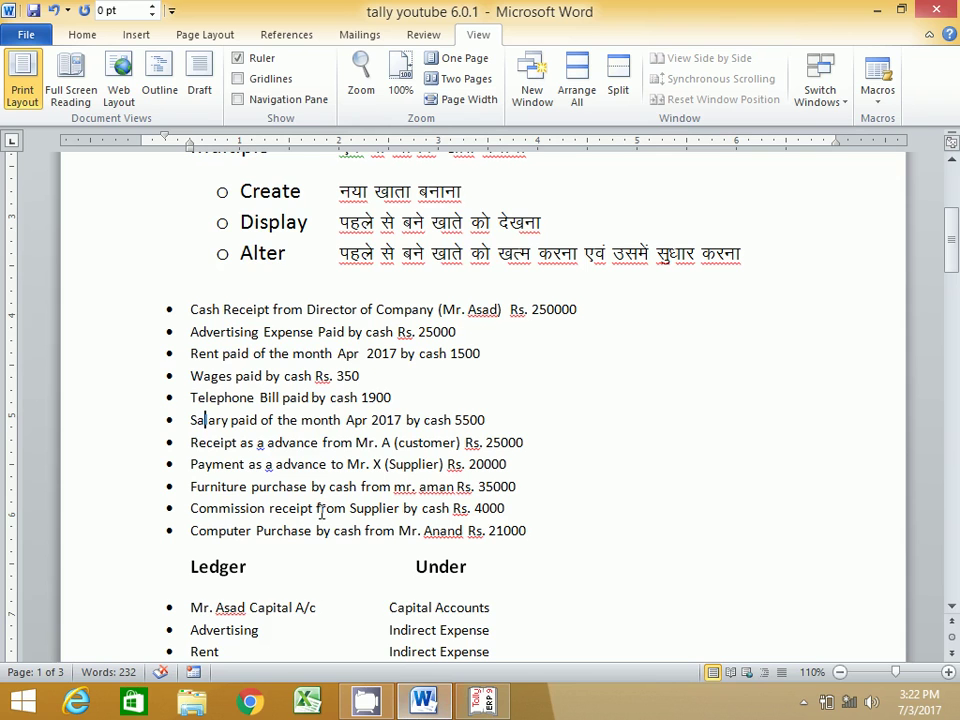
pyautogui.click(204, 444)
pyautogui.click(483, 700)
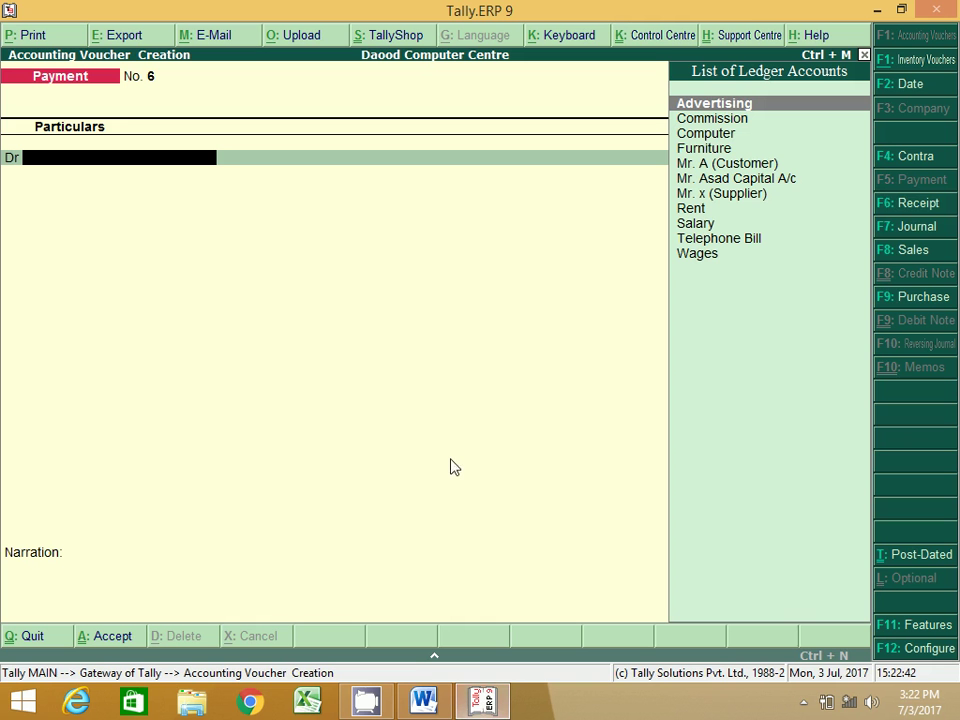
# Start a Receipt voucher crediting Mr. A (Customer) with 25000, with the bill-wise adjustment set to On Account
pyautogui.click(913, 212)
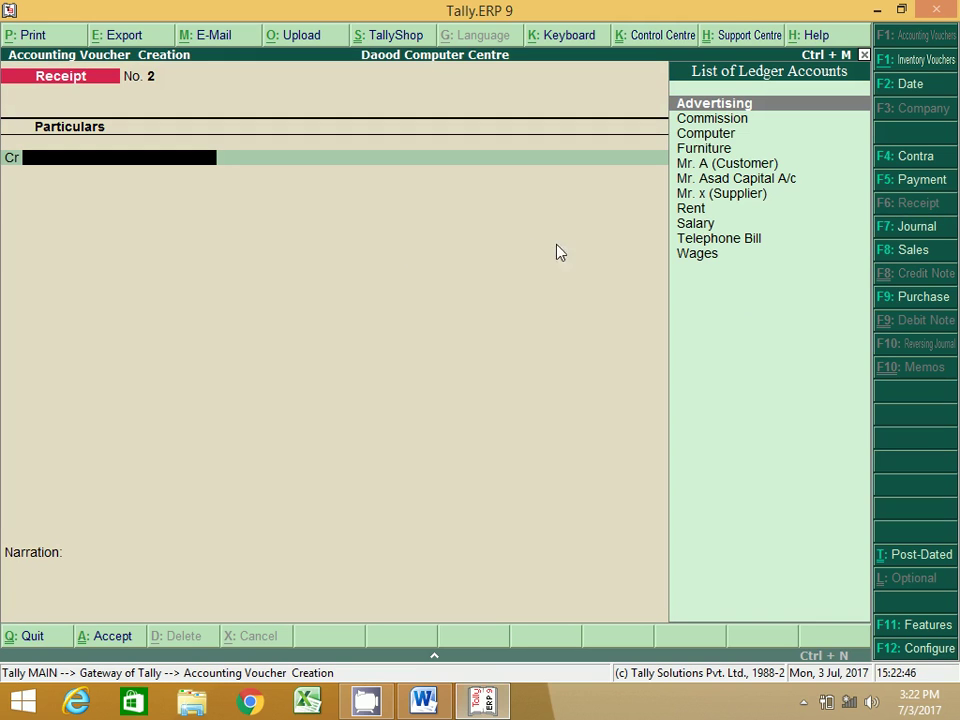
pyautogui.press('Down')
pyautogui.press('Down')
pyautogui.press('Down')
pyautogui.press('Down')
pyautogui.press('Return')
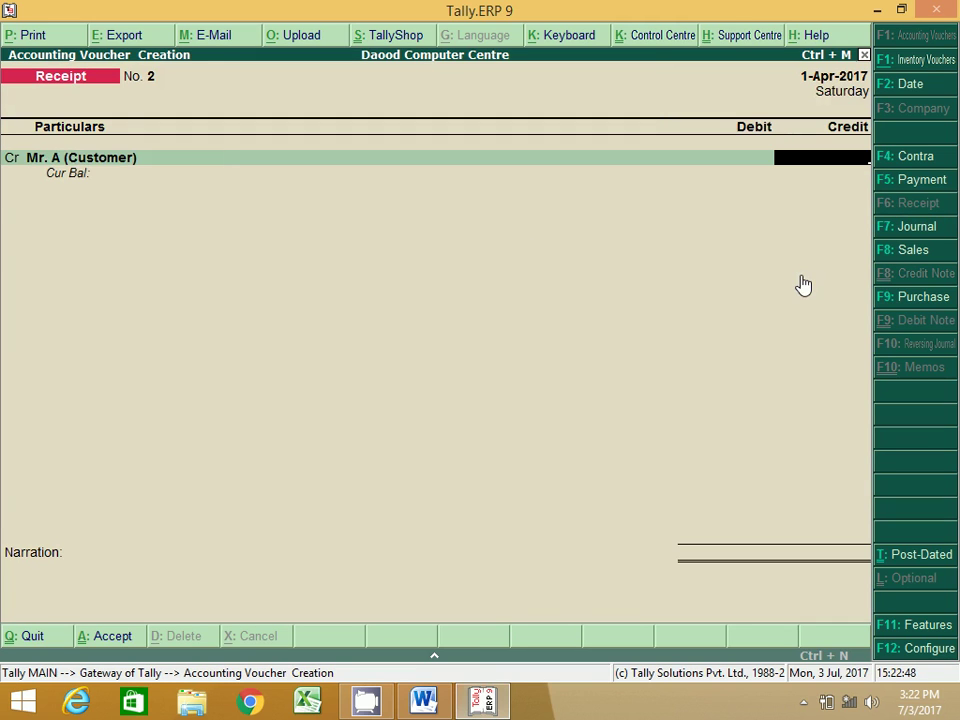
pyautogui.write('25000')
pyautogui.press('Return')
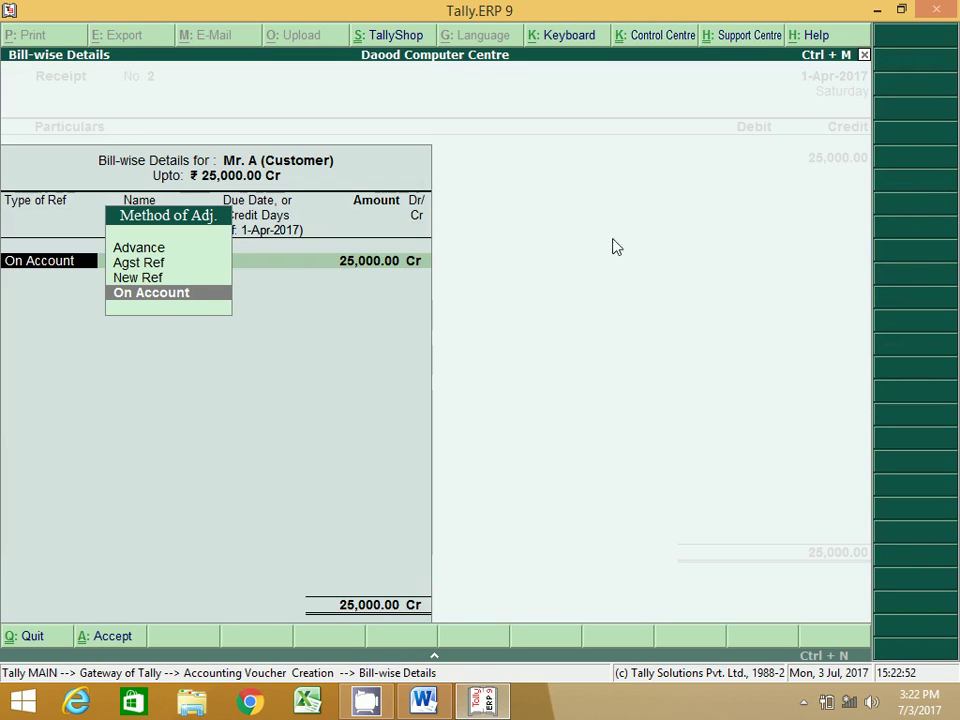
pyautogui.press('Return')
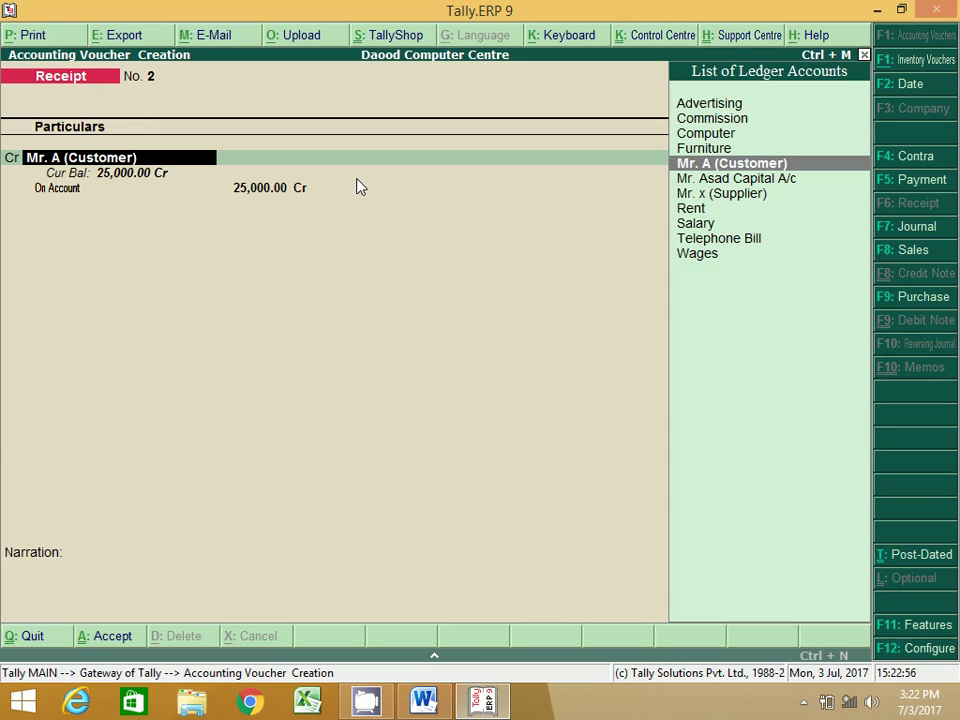
# Check the bill-by-bill balance setting in the Mr. A (Customer) ledger, then return to the Receipt voucher without changing it
pyautogui.hotkey('ctrl', 'Return')
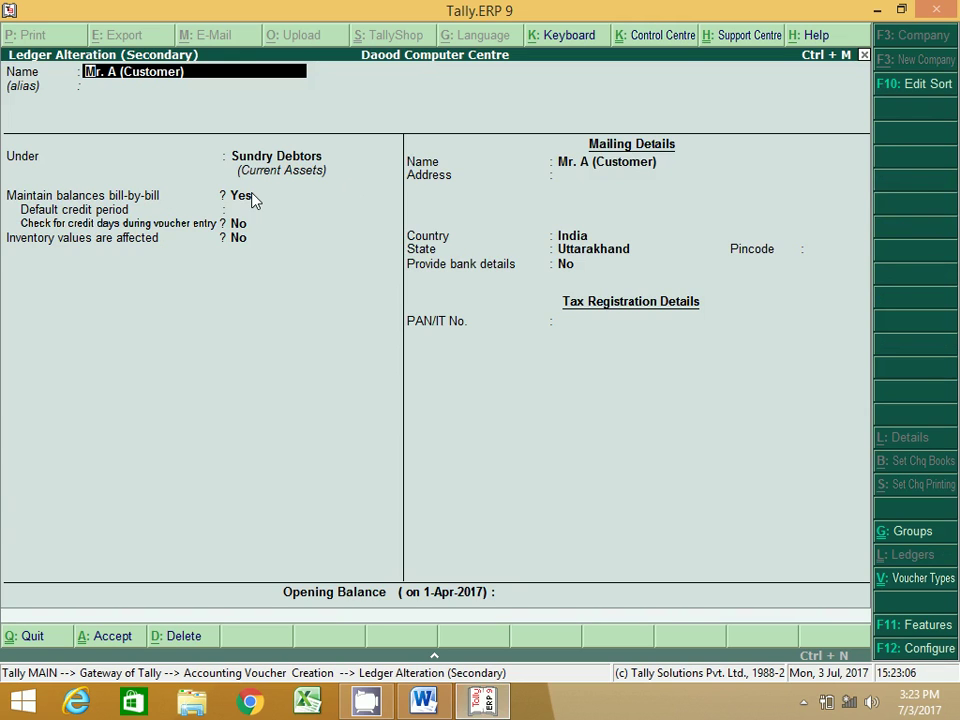
pyautogui.press('Escape')
pyautogui.press('Escape')
pyautogui.press('y')
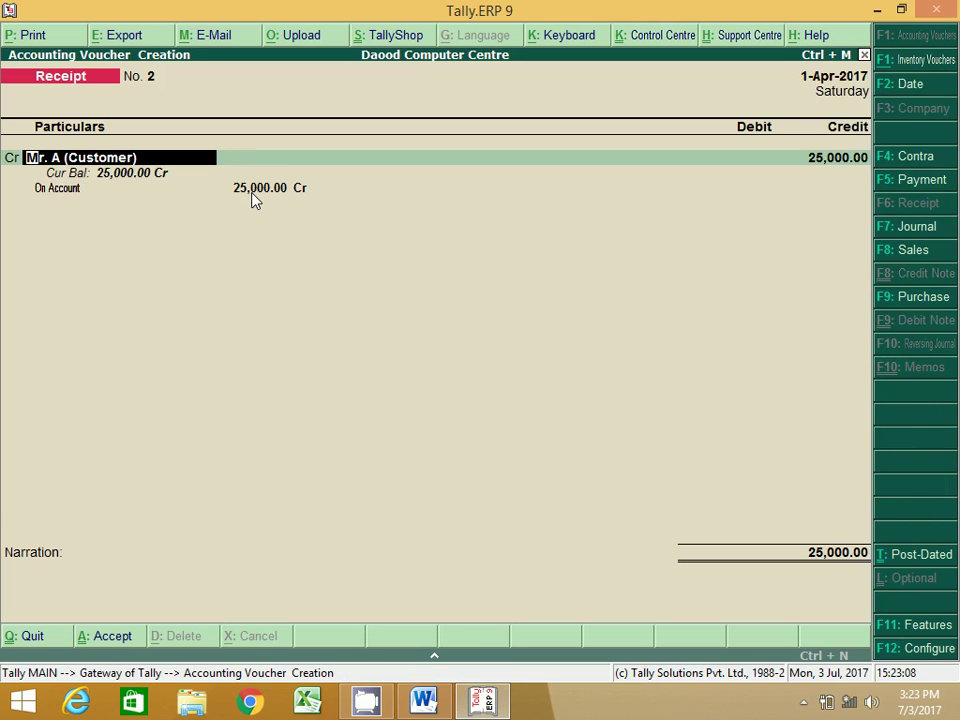
# Examine the adjustment methods Advance, Agst Ref, New Ref and On Account for the Mr. A (Customer) receipt entry
pyautogui.press('Return')
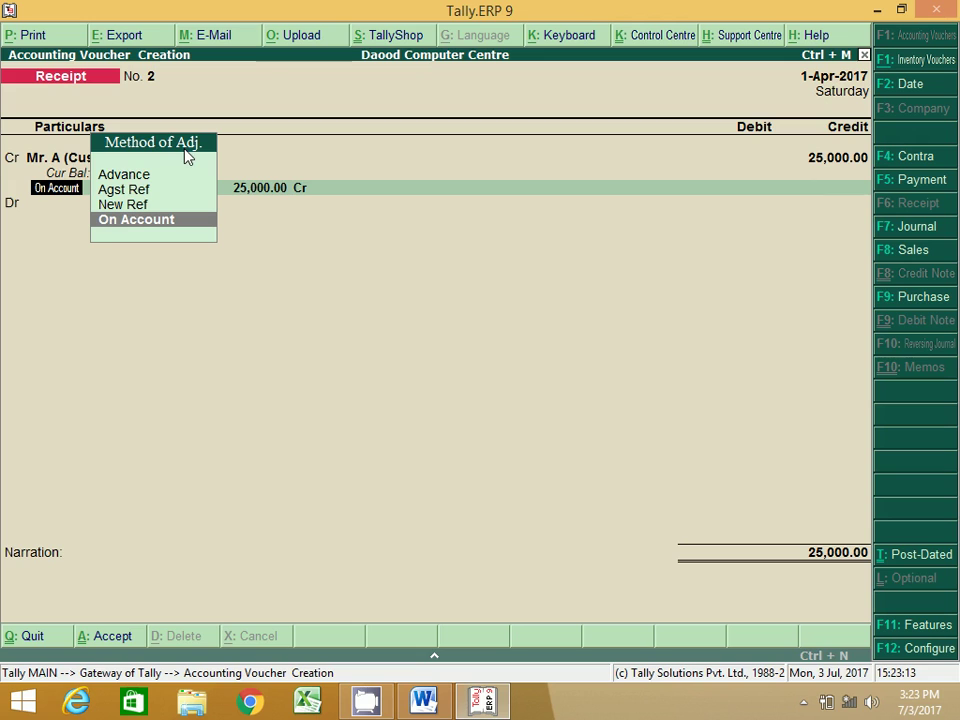
pyautogui.click(128, 176)
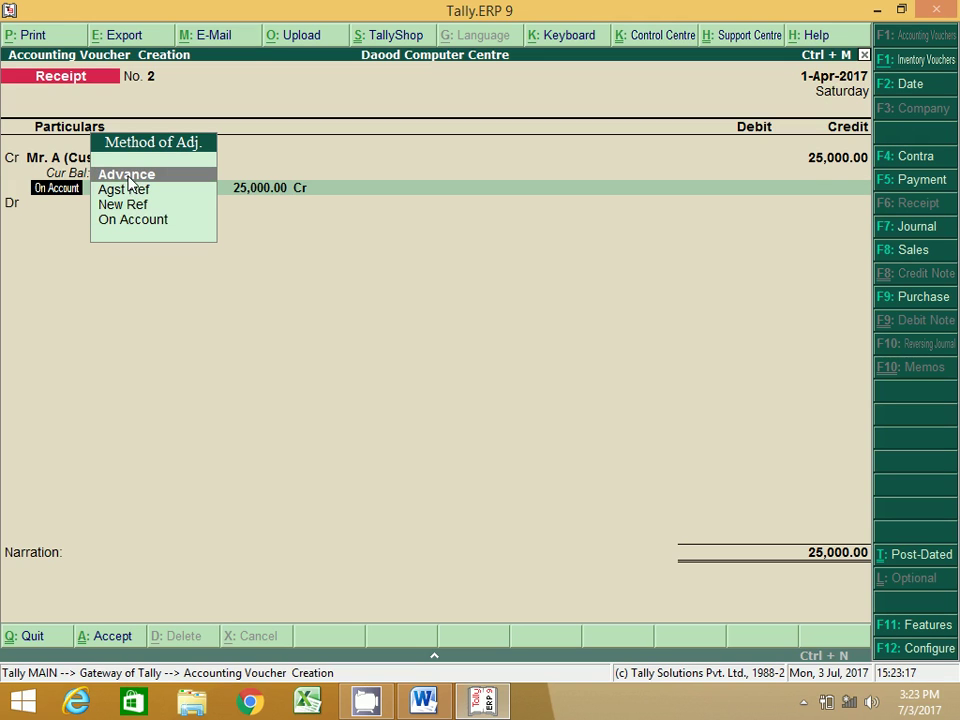
pyautogui.click(129, 190)
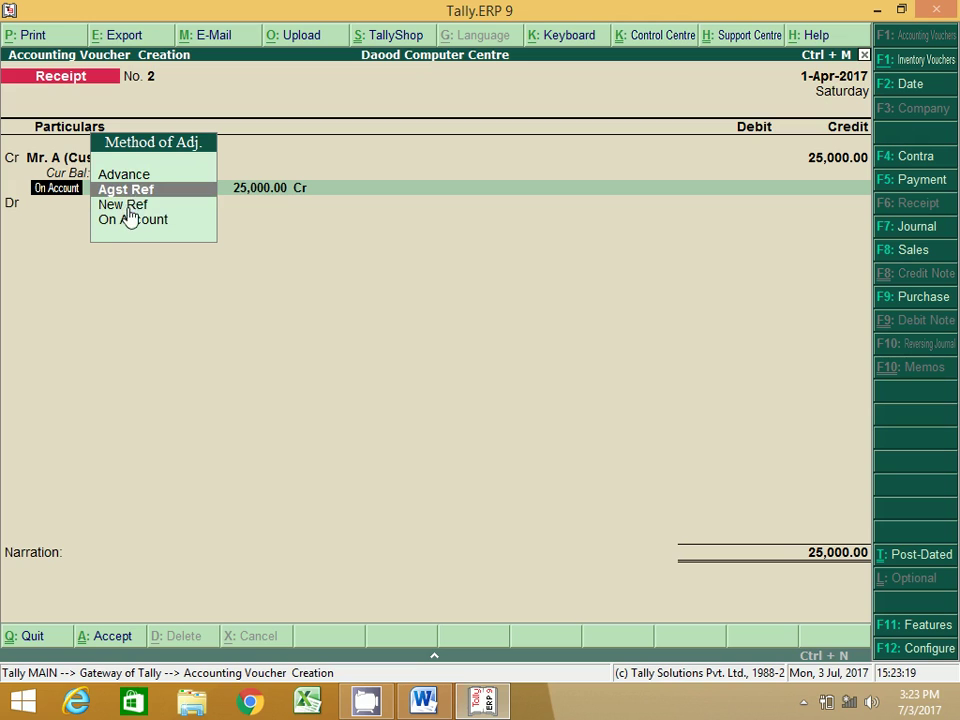
pyautogui.click(129, 206)
pyautogui.click(129, 217)
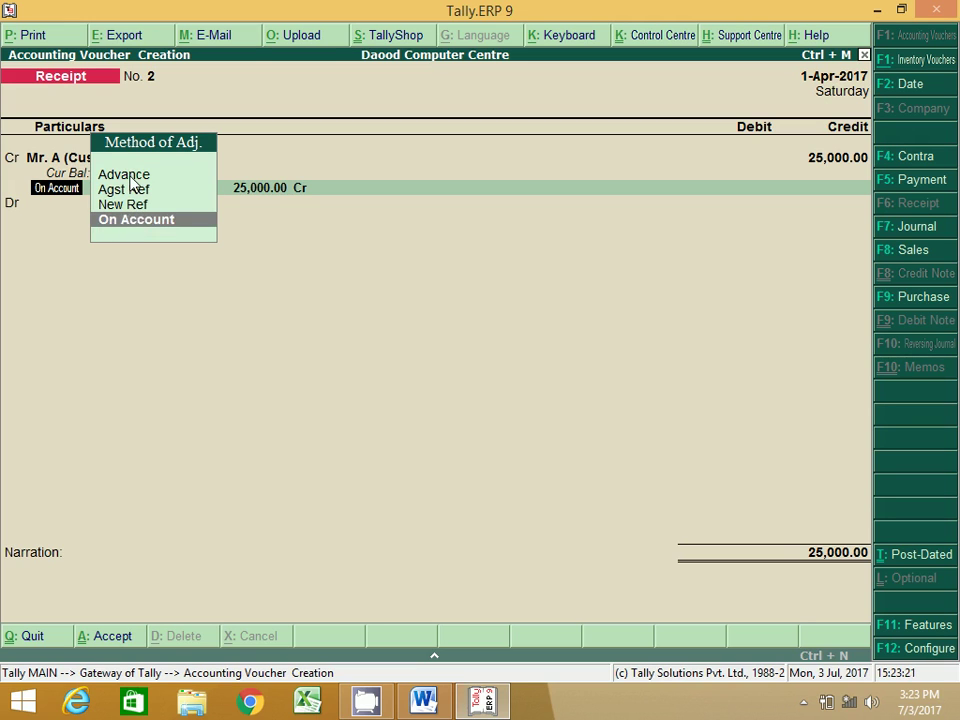
pyautogui.click(131, 177)
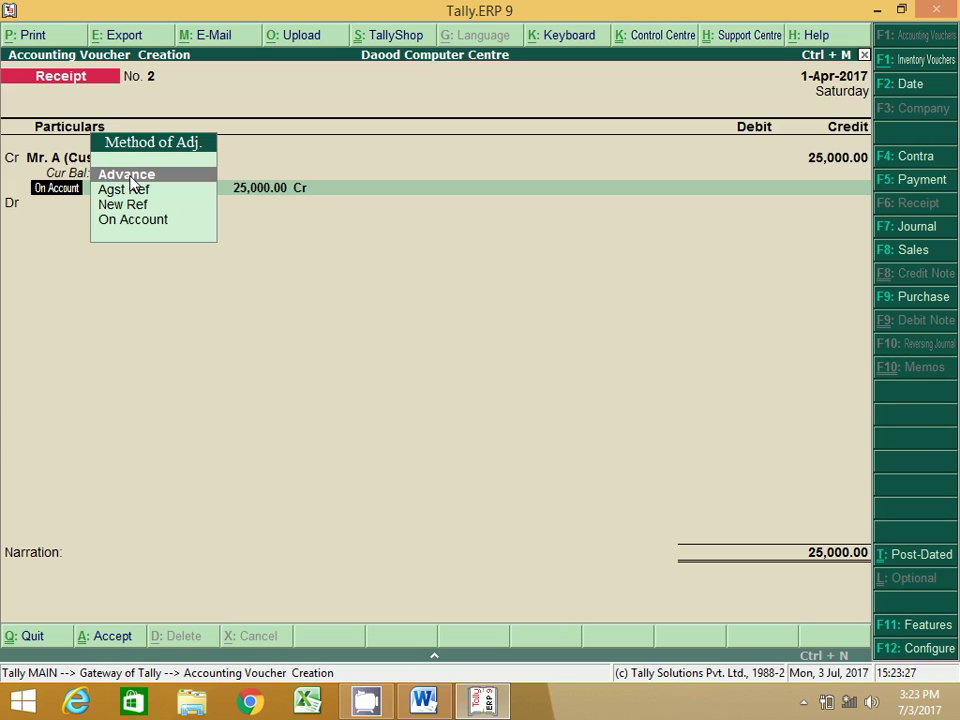
pyautogui.click(132, 193)
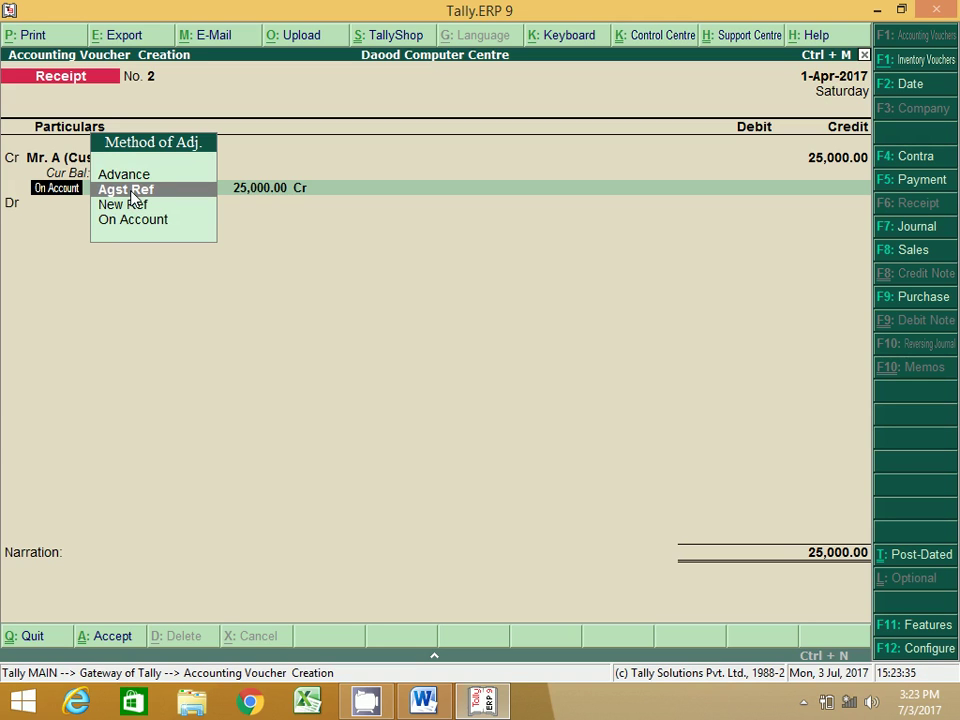
pyautogui.click(133, 207)
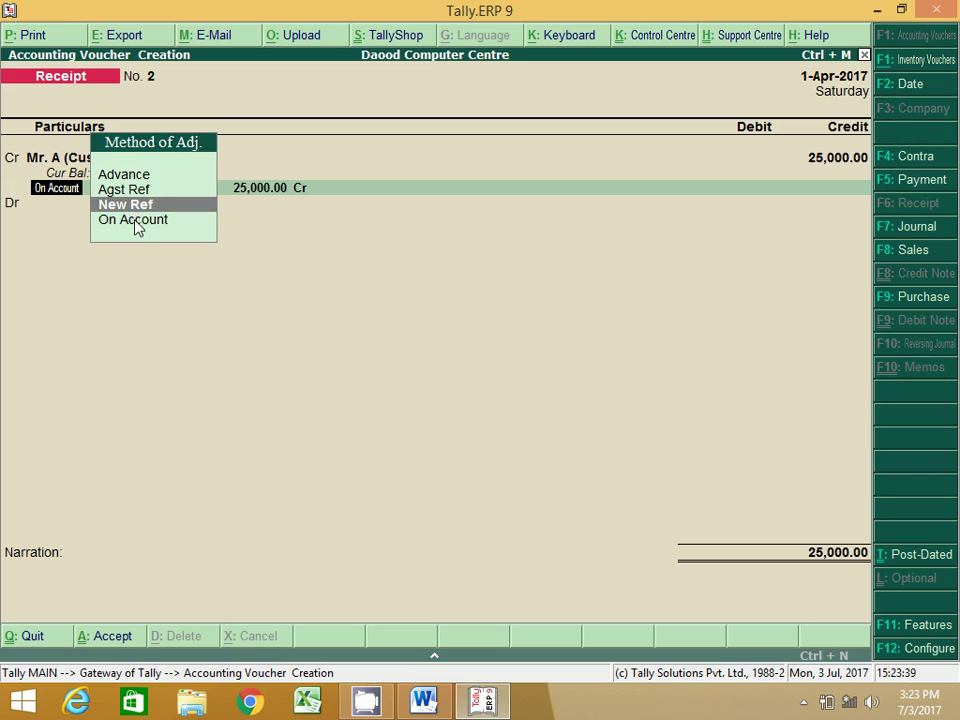
pyautogui.click(135, 224)
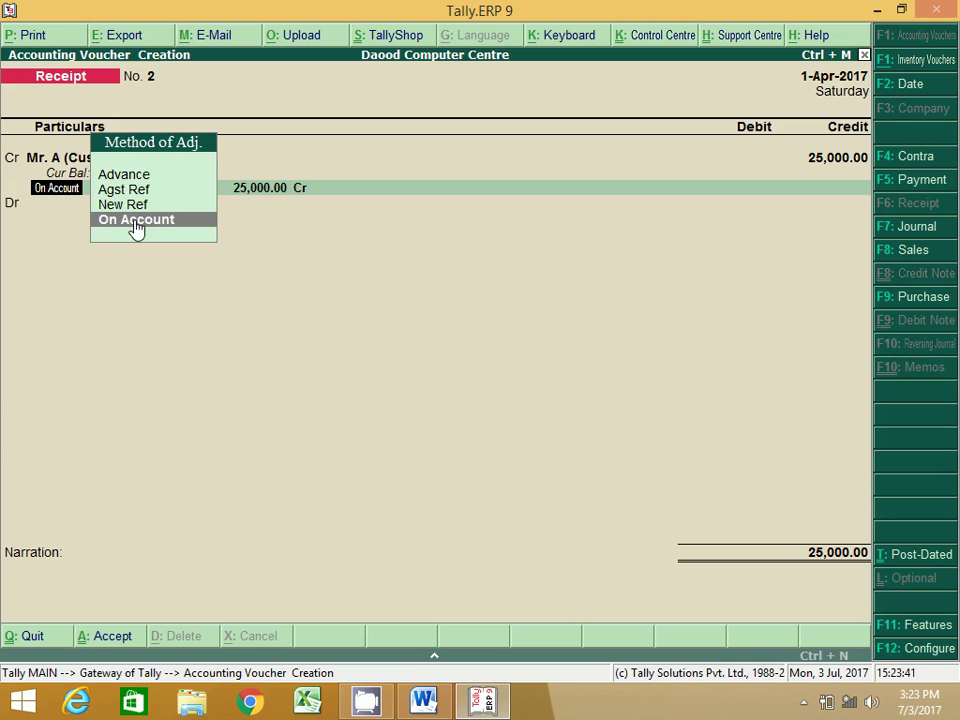
# Set the bill-wise adjustment of the Mr. A (Customer) entry to Advance with reference 2 for the full 25000
pyautogui.click(140, 179)
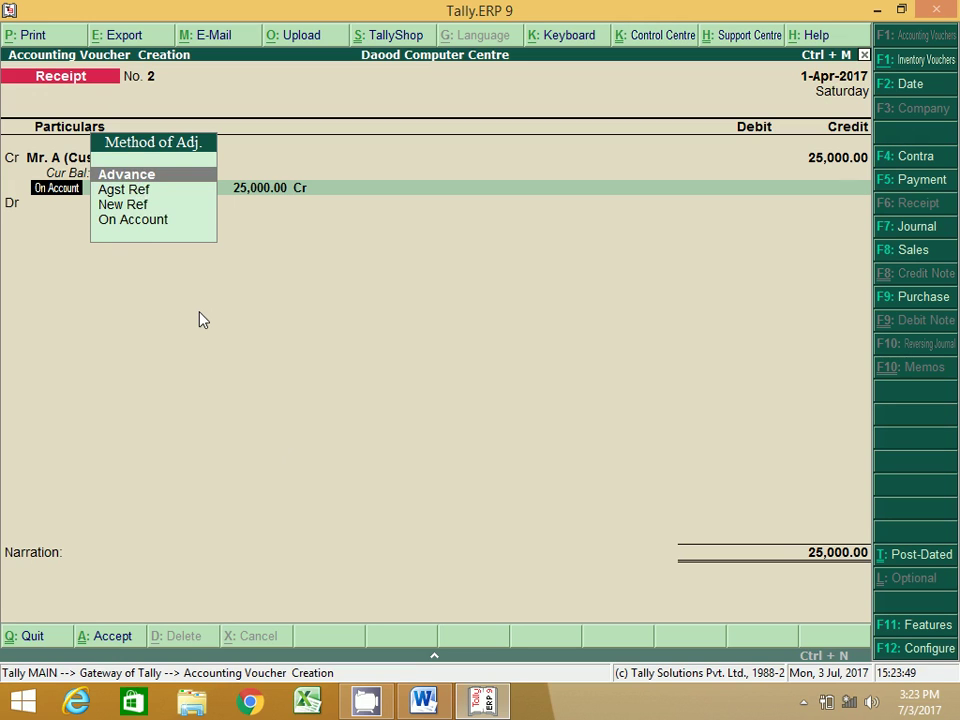
pyautogui.press('Return')
pyautogui.write('2')
pyautogui.press('Return')
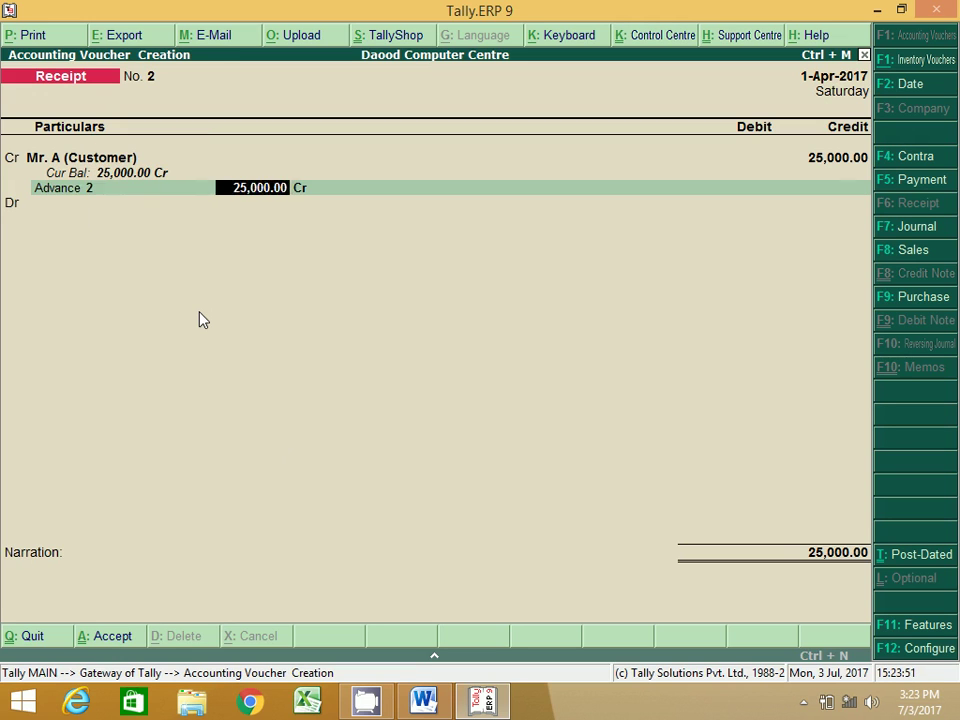
pyautogui.press('Return')
pyautogui.press('Return')
pyautogui.press('Return')
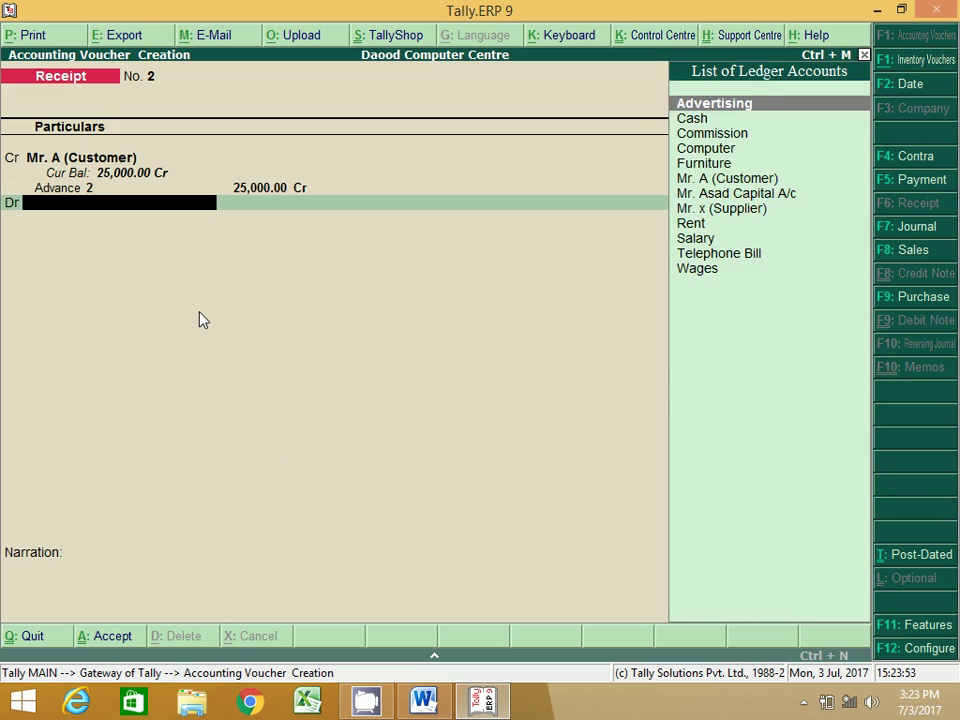
# Debit Cash with 25000 in the Receipt voucher, leave the narration empty and save the voucher
pyautogui.press('Down')
pyautogui.press('Return')
pyautogui.press('Return')
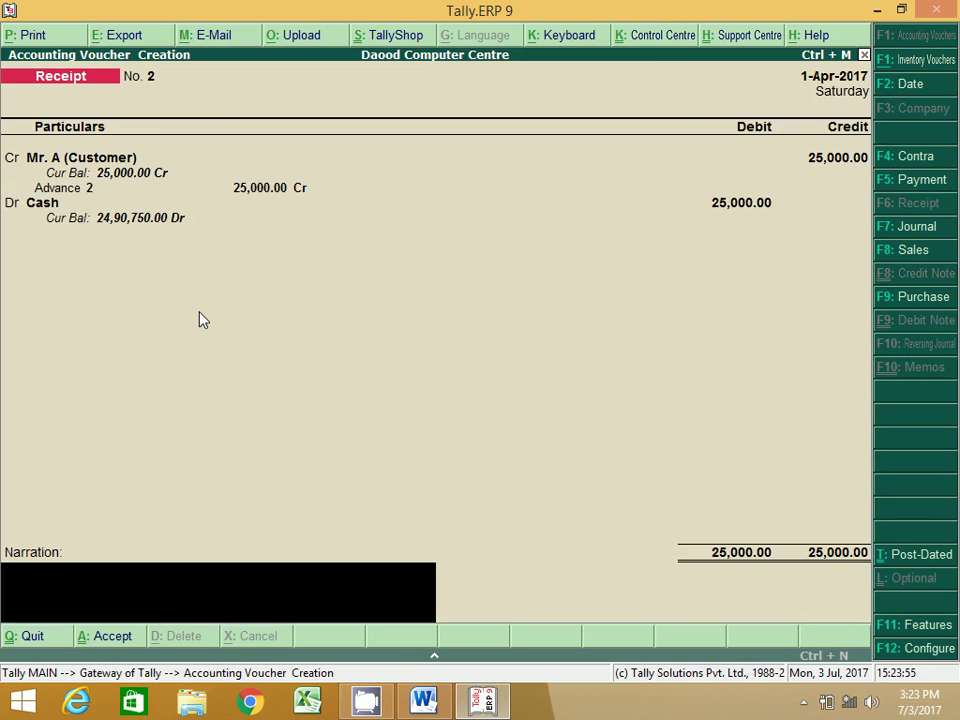
pyautogui.press('Return')
pyautogui.press('Return')
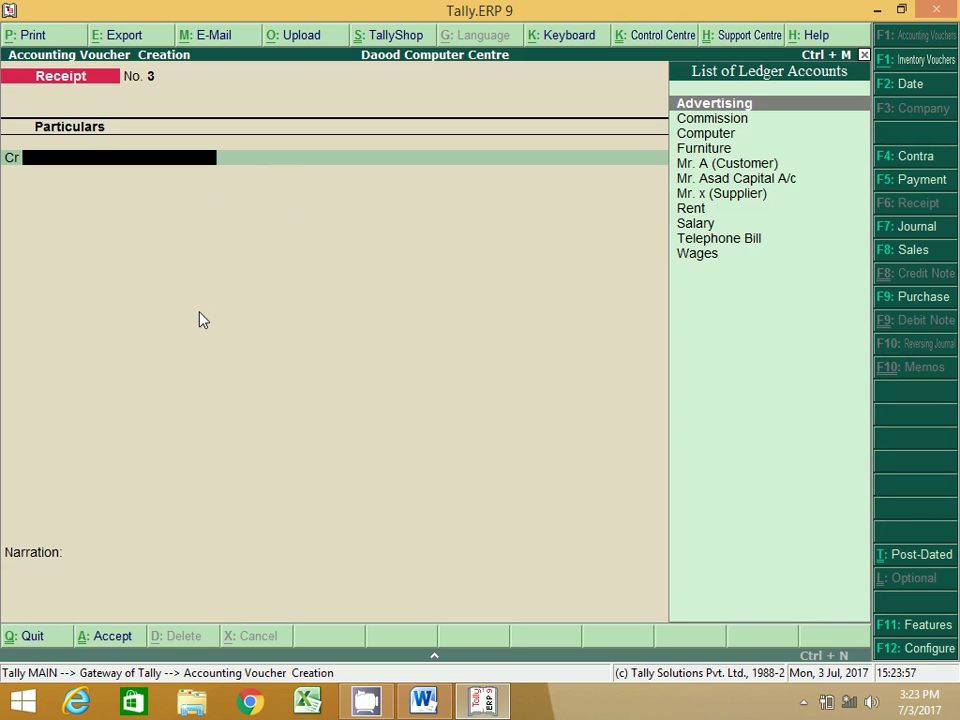
# Check the entry for the advance paid to Mr. X (Supplier) in the Word document, then return to Tally.ERP 9
pyautogui.click(423, 701)
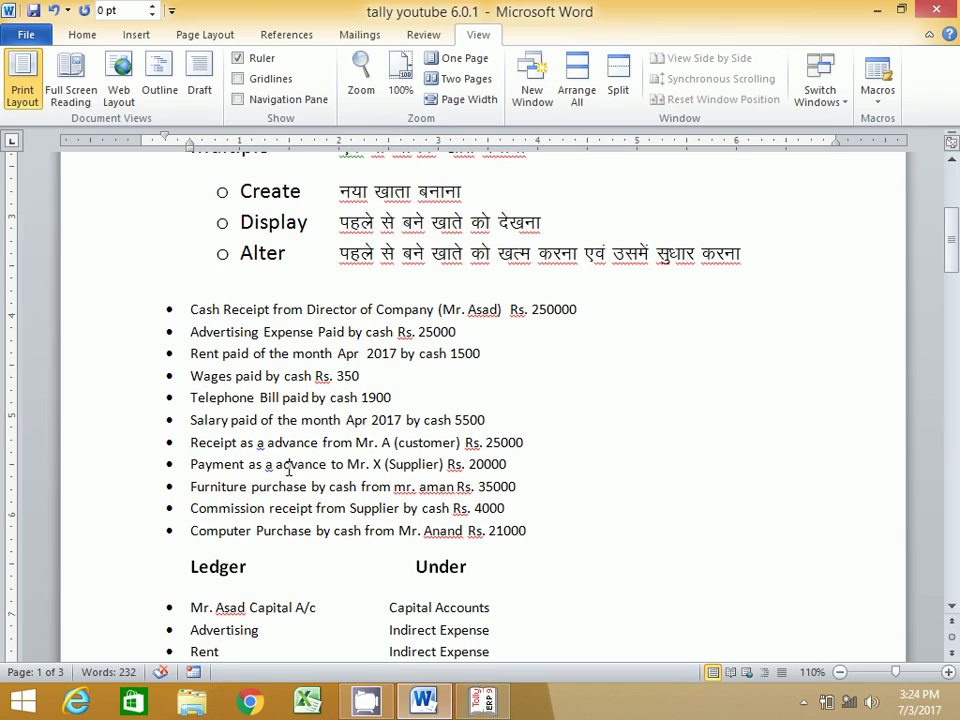
pyautogui.click(399, 464)
pyautogui.click(487, 464)
pyautogui.click(483, 702)
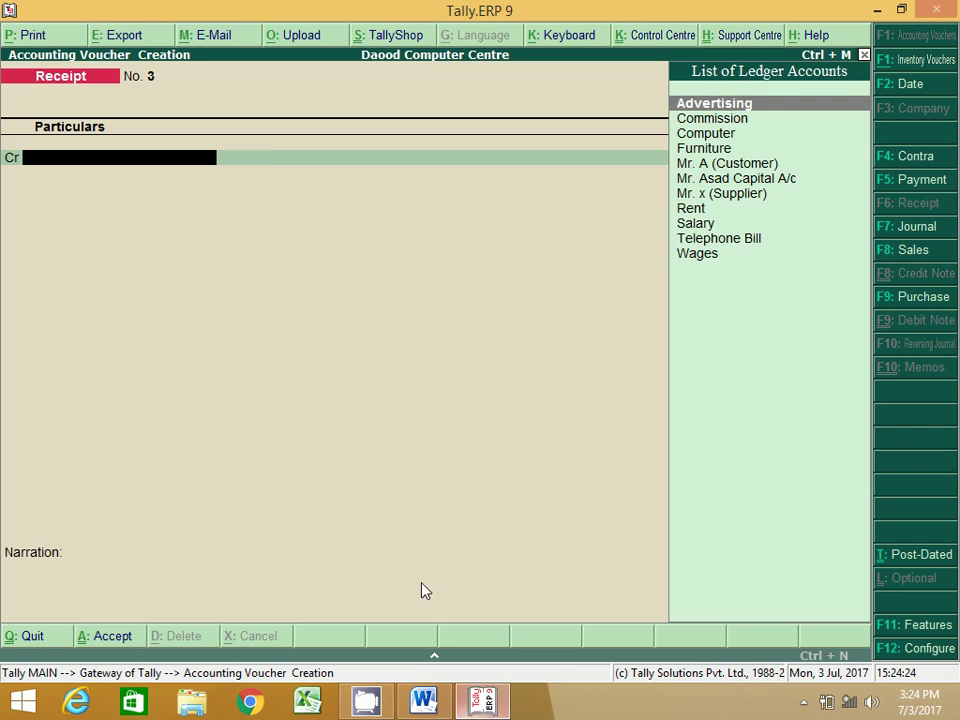
# Start a Payment voucher debiting Mr. x (Supplier) with 20000
pyautogui.click(891, 182)
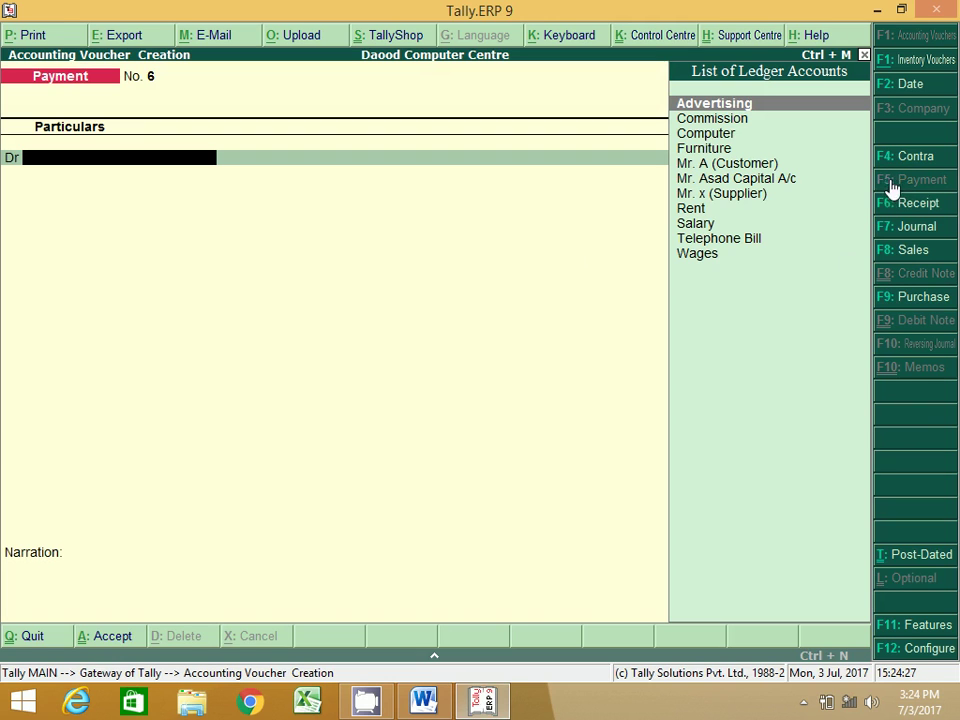
pyautogui.click(742, 193)
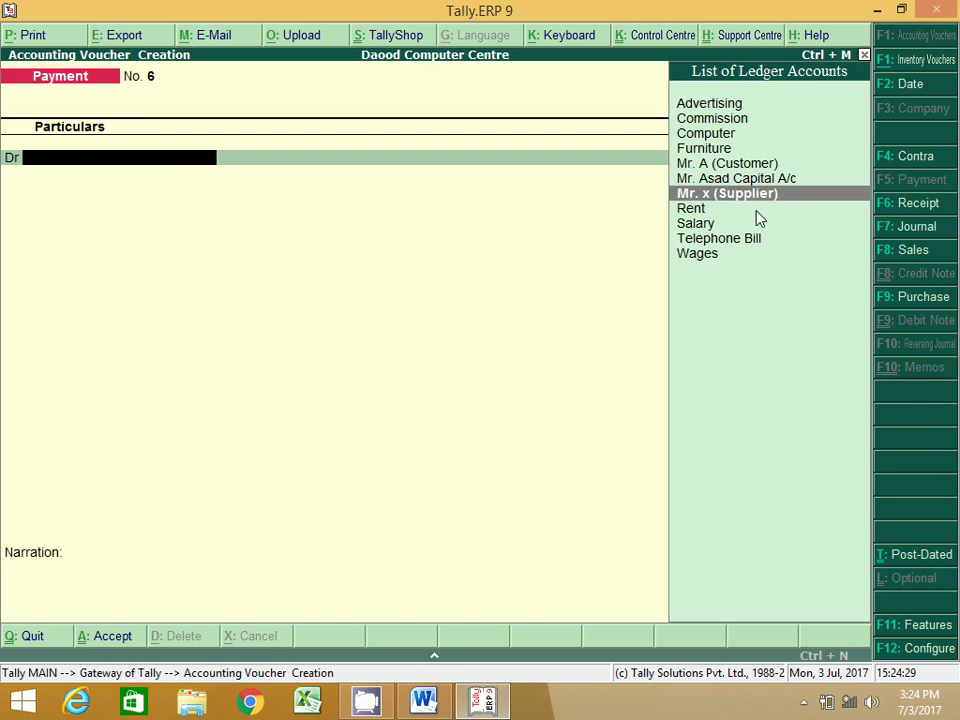
pyautogui.press('Return')
pyautogui.write('20,0')
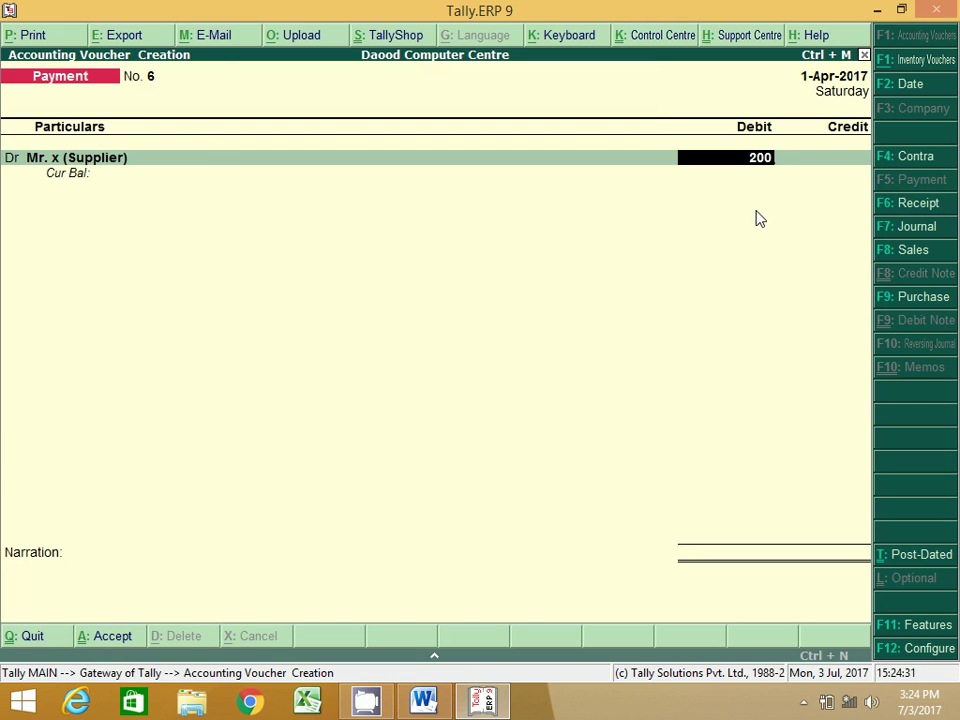
pyautogui.write('00')
pyautogui.press('Return')
# Set the bill-wise details for Mr. x (Supplier) to Advance with reference 6 for the full 20000
pyautogui.press('Up')
pyautogui.press('Up')
pyautogui.press('Up')
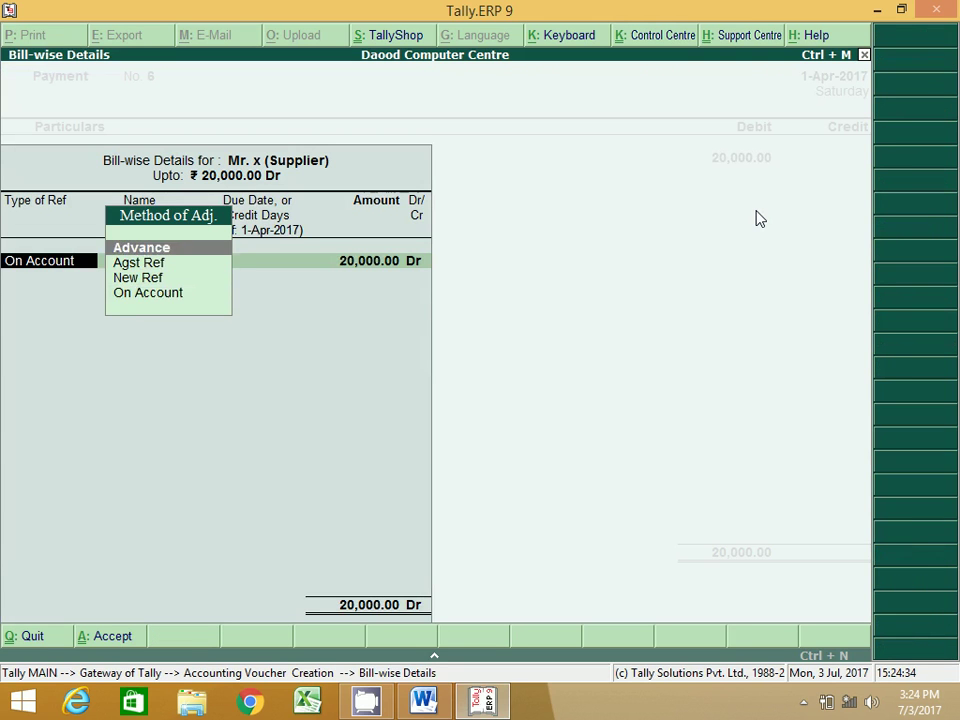
pyautogui.press('Return')
pyautogui.press('Return')
pyautogui.press('Return')
pyautogui.press('Return')
pyautogui.press('Return')
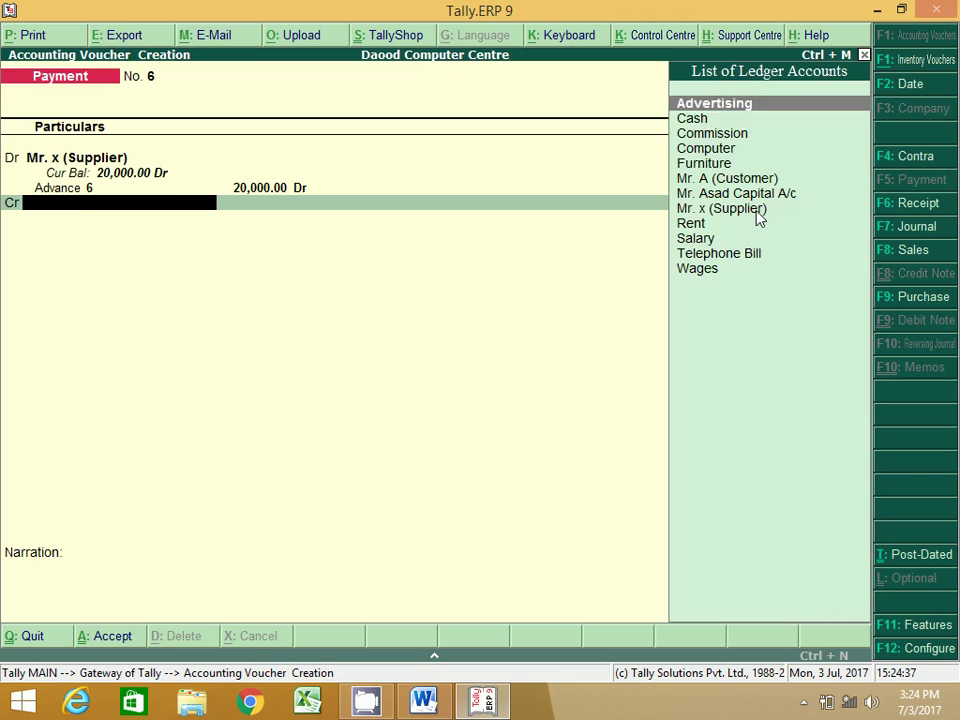
# Credit Cash with 20000 in the supplier advance voucher, leave the narration empty and save the voucher
pyautogui.press('Down')
pyautogui.press('Return')
pyautogui.press('Return')
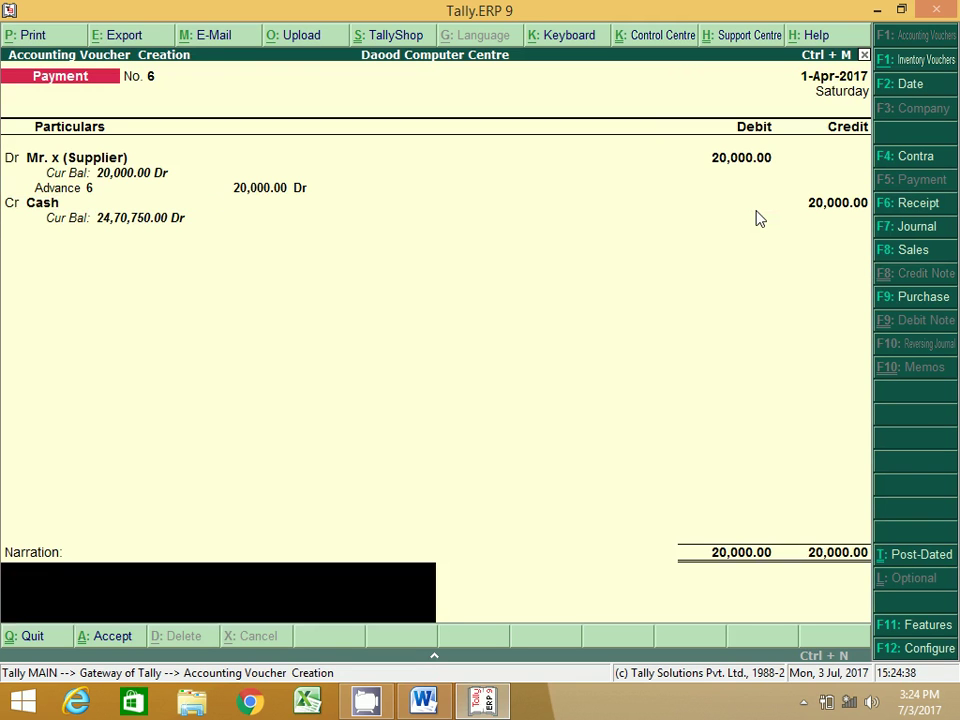
pyautogui.press('Return')
pyautogui.press('Return')
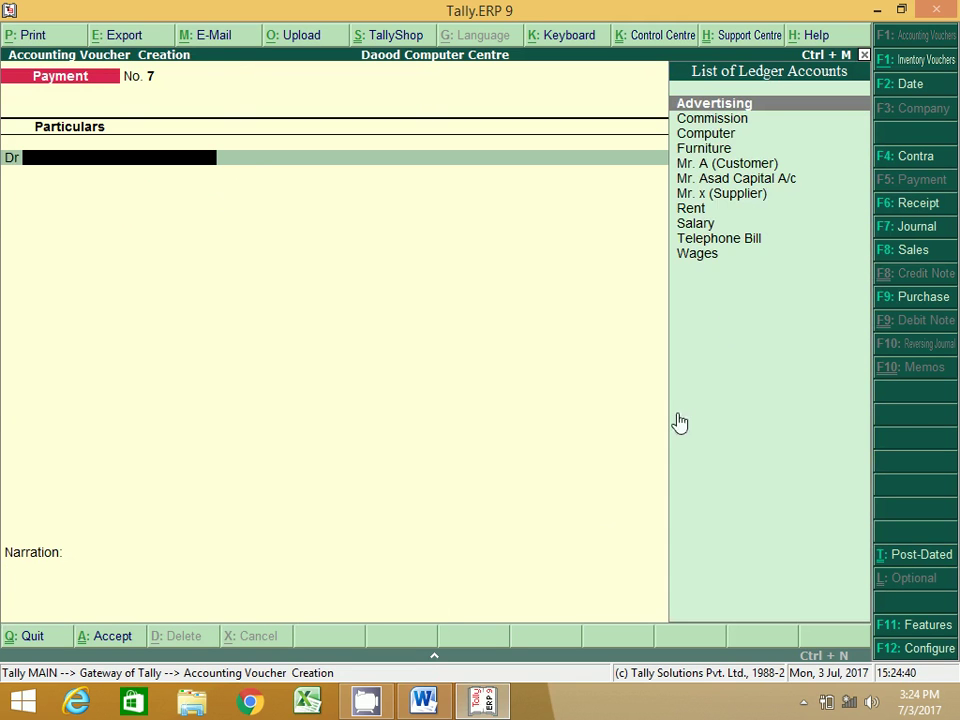
# Review the cash furniture purchase entry in the Word document, then return to Tally.ERP 9
pyautogui.click(436, 701)
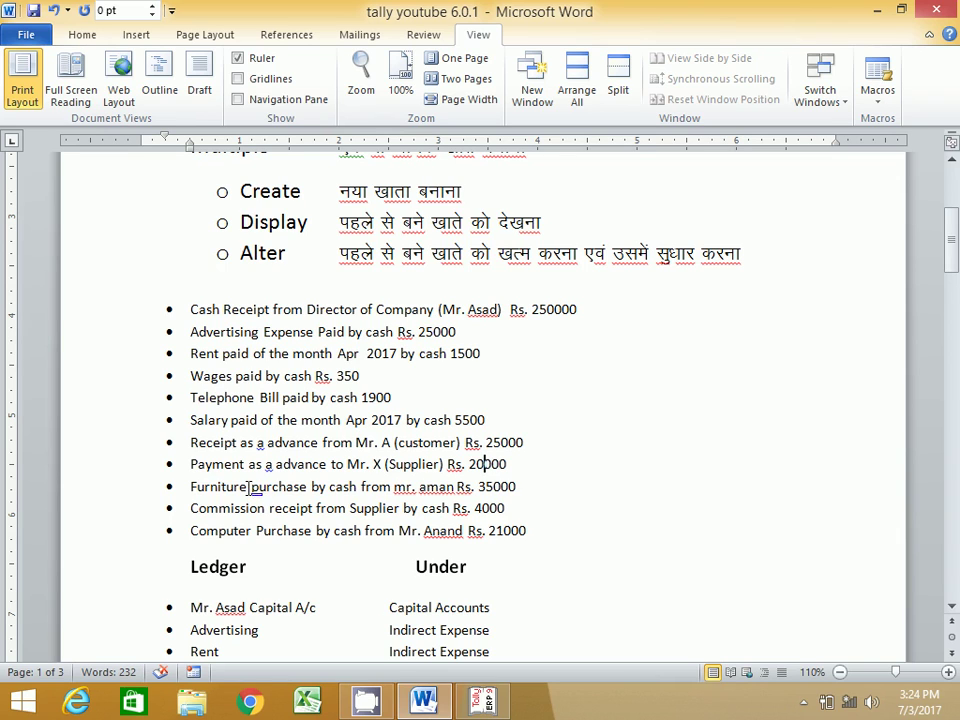
pyautogui.moveTo(248, 487); pyautogui.dragTo(190, 492)
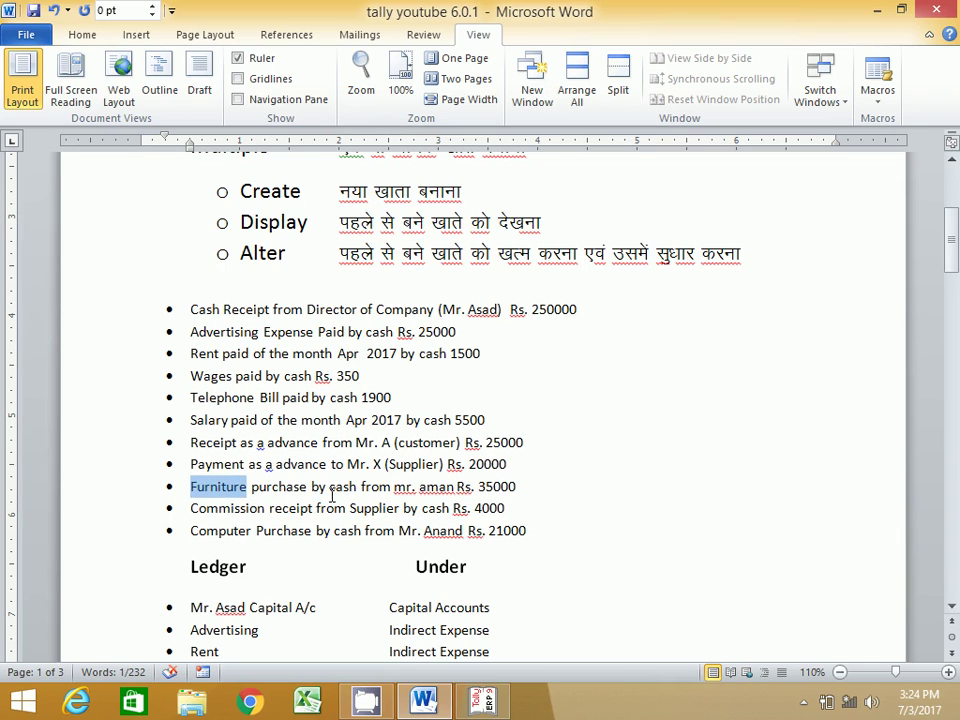
pyautogui.moveTo(329, 487); pyautogui.dragTo(359, 487)
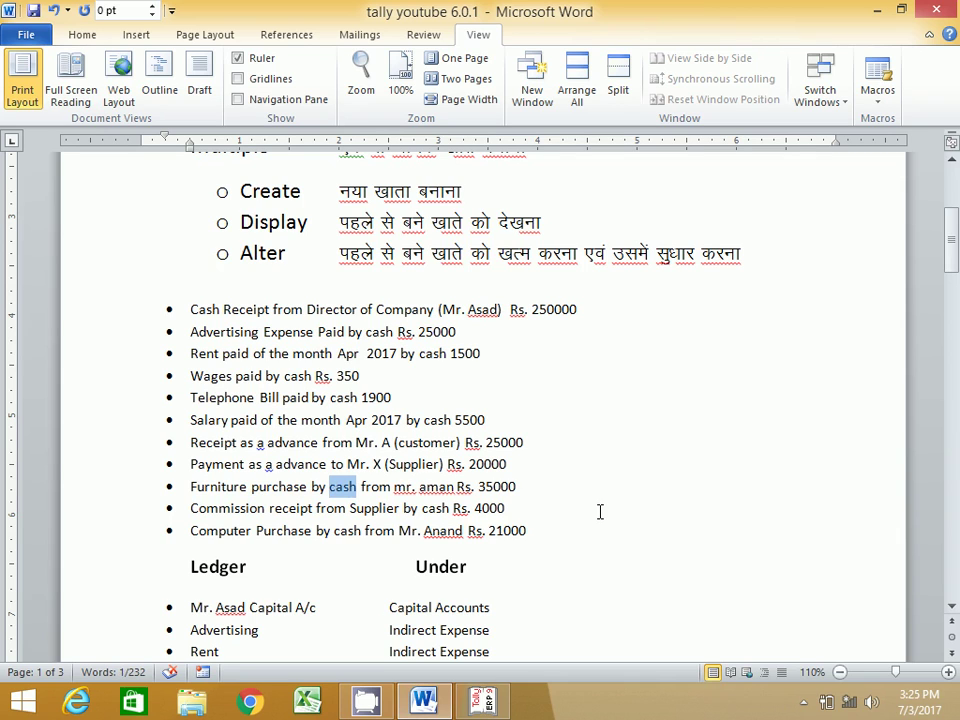
pyautogui.click(400, 487)
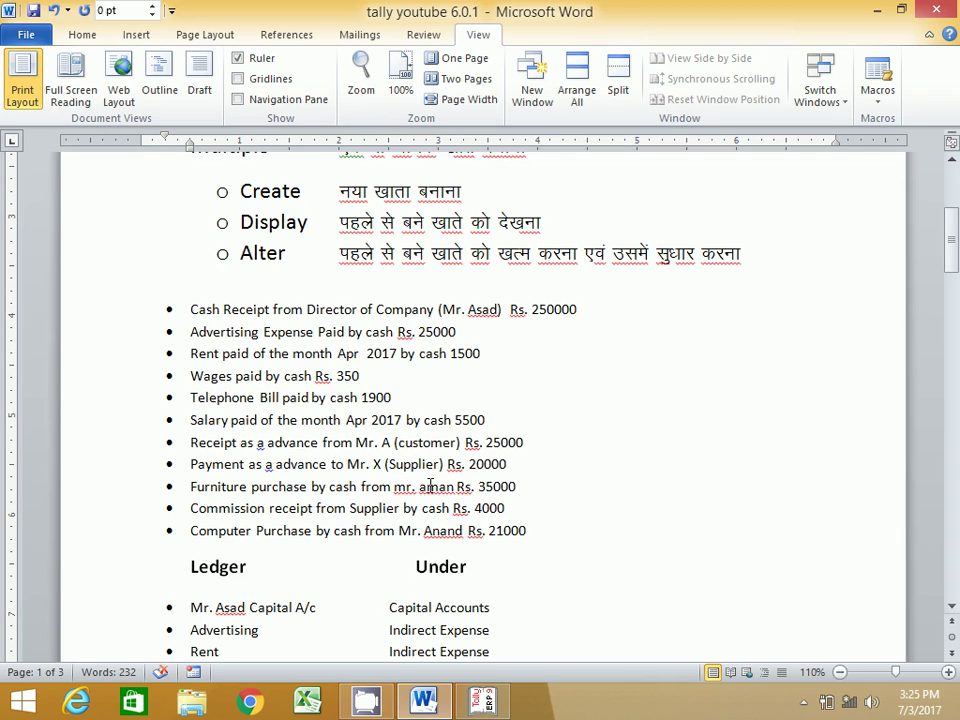
pyautogui.click(219, 486)
pyautogui.click(490, 705)
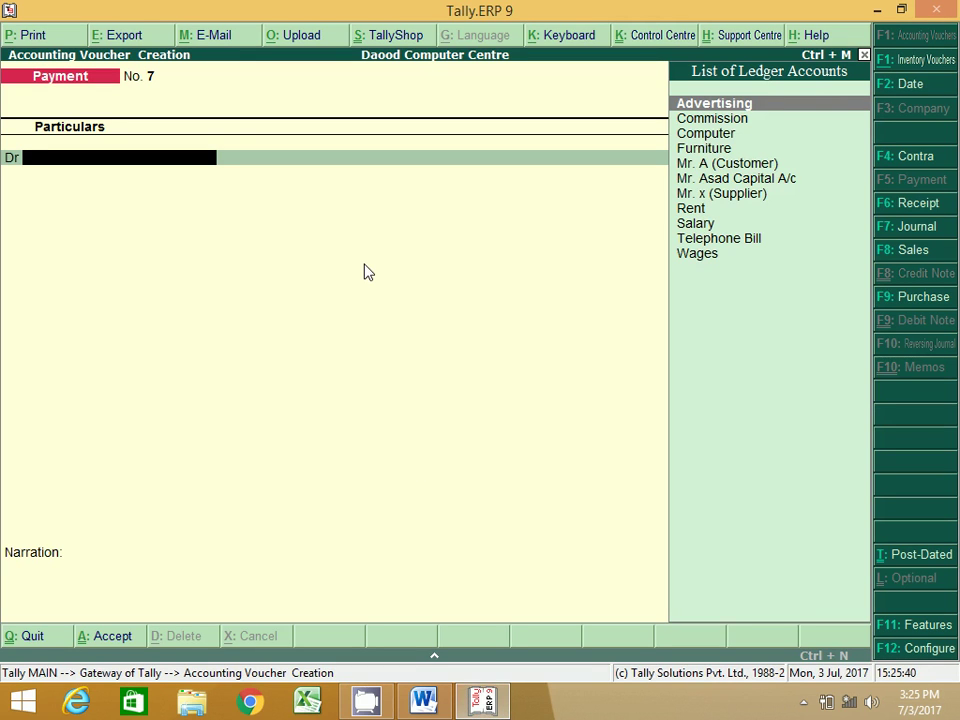
# Debit Furniture with 35000 in the new Payment voucher
pyautogui.write('F')
pyautogui.press('Return')
pyautogui.write('35000')
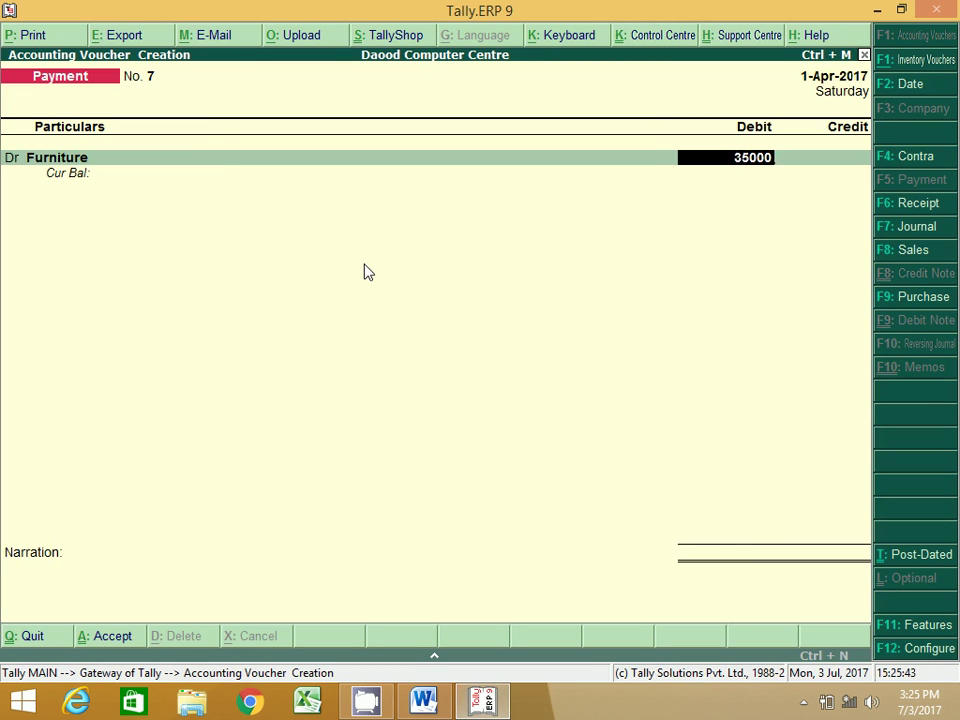
pyautogui.press('Return')
pyautogui.press('Return')
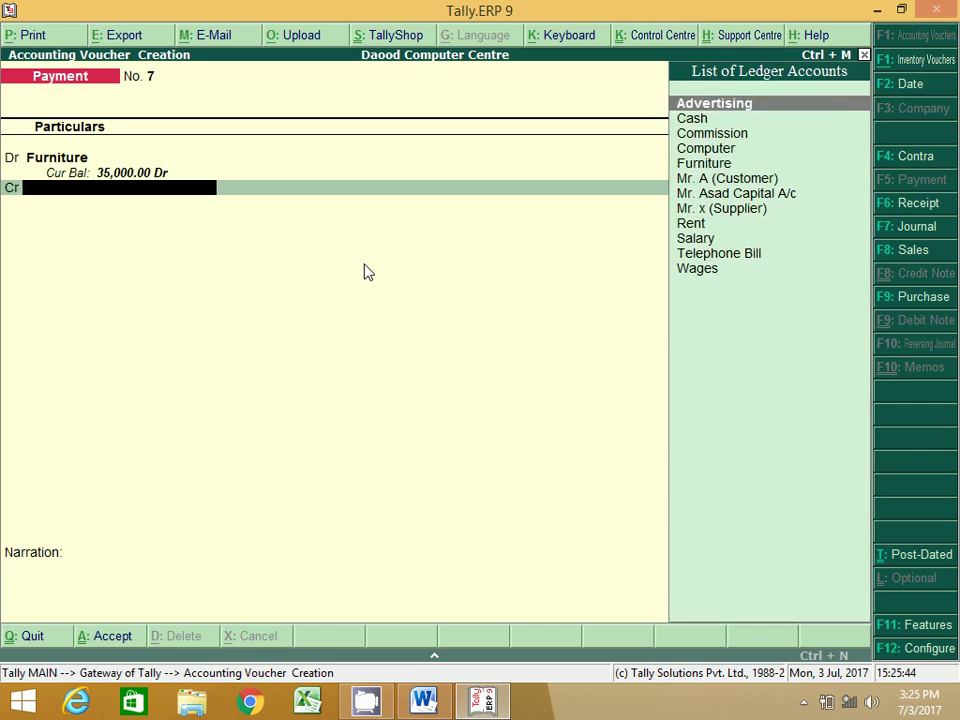
# Credit Cash with 35000 against the furniture purchase, leave the narration empty and save the Payment voucher
pyautogui.write('c')
pyautogui.press('Return')
pyautogui.press('Return')
pyautogui.press('Return')
pyautogui.press('Return')
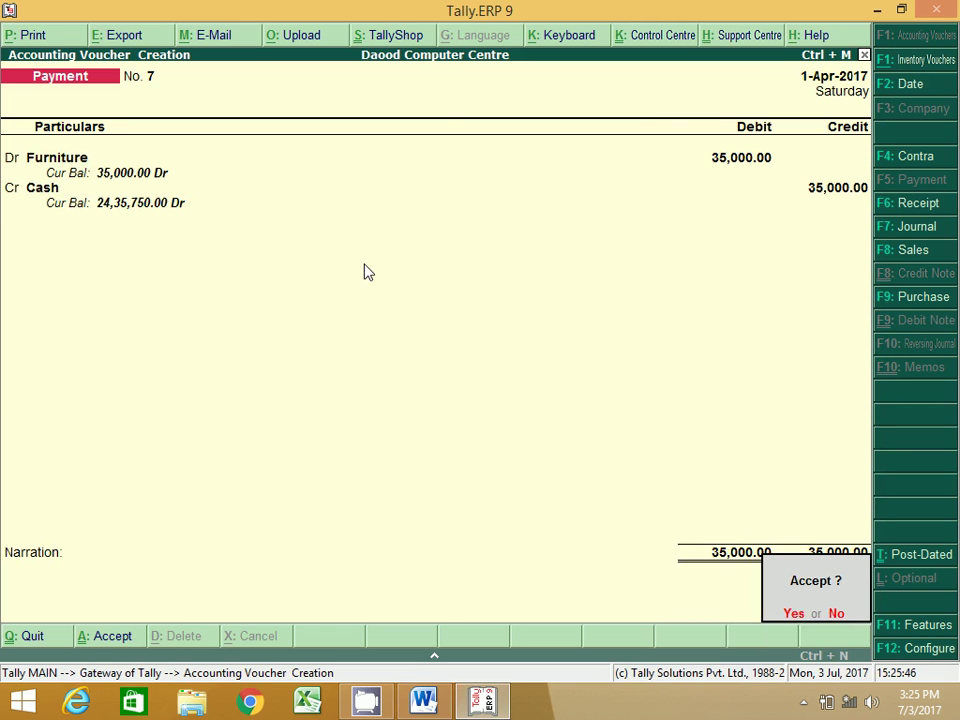
pyautogui.press('Return')
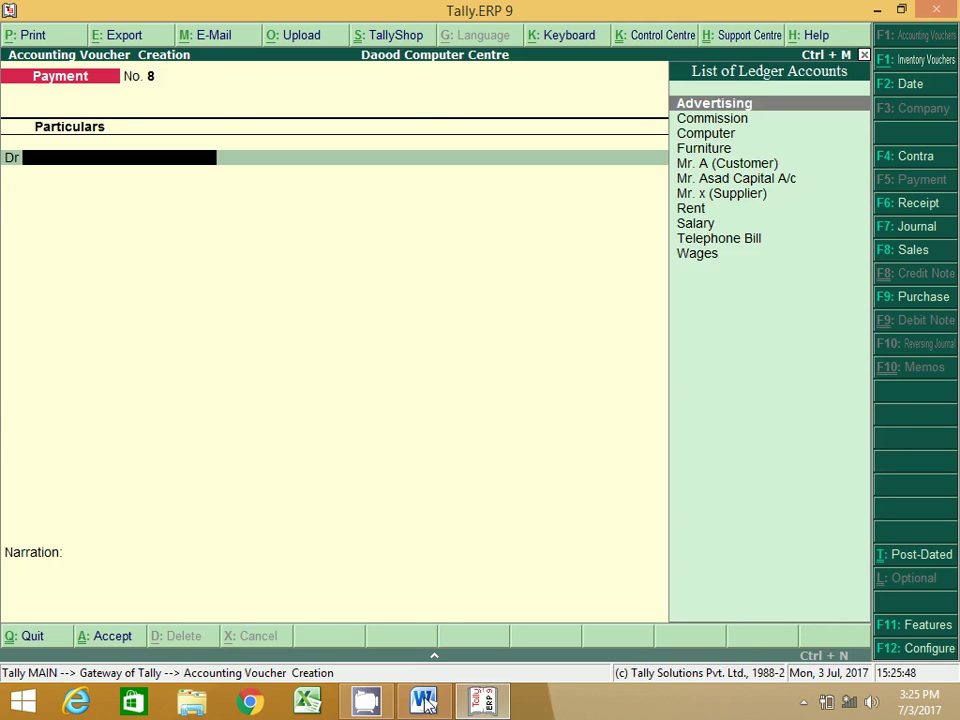
# Check the entry for the commission received in cash in the Word document, then return to Tally.ERP 9
pyautogui.click(425, 703)
pyautogui.click(218, 508)
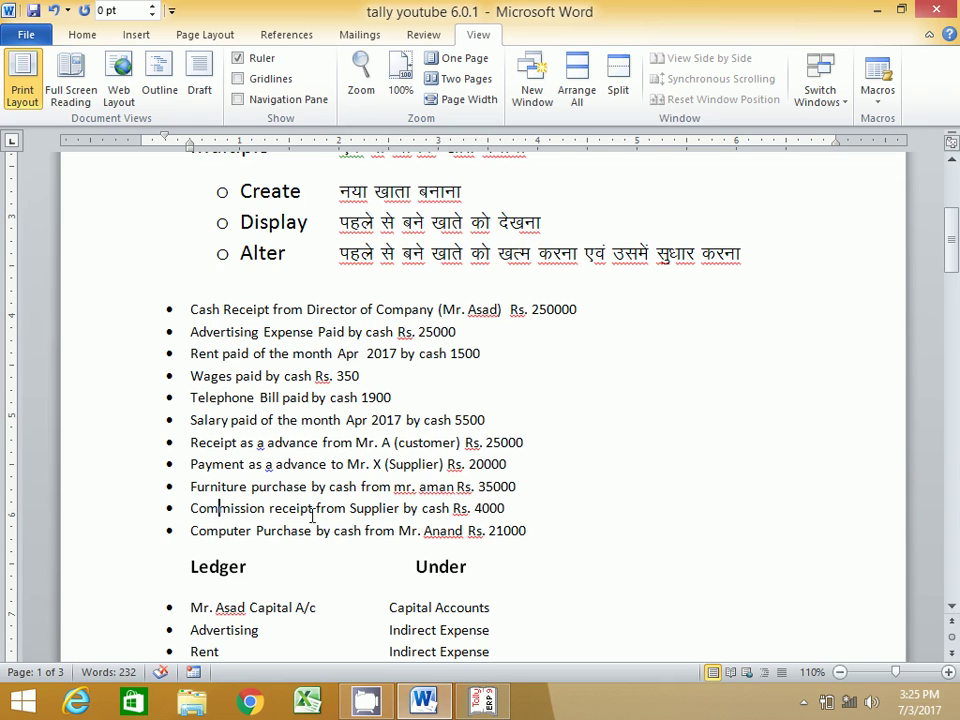
pyautogui.click(313, 510)
pyautogui.click(435, 706)
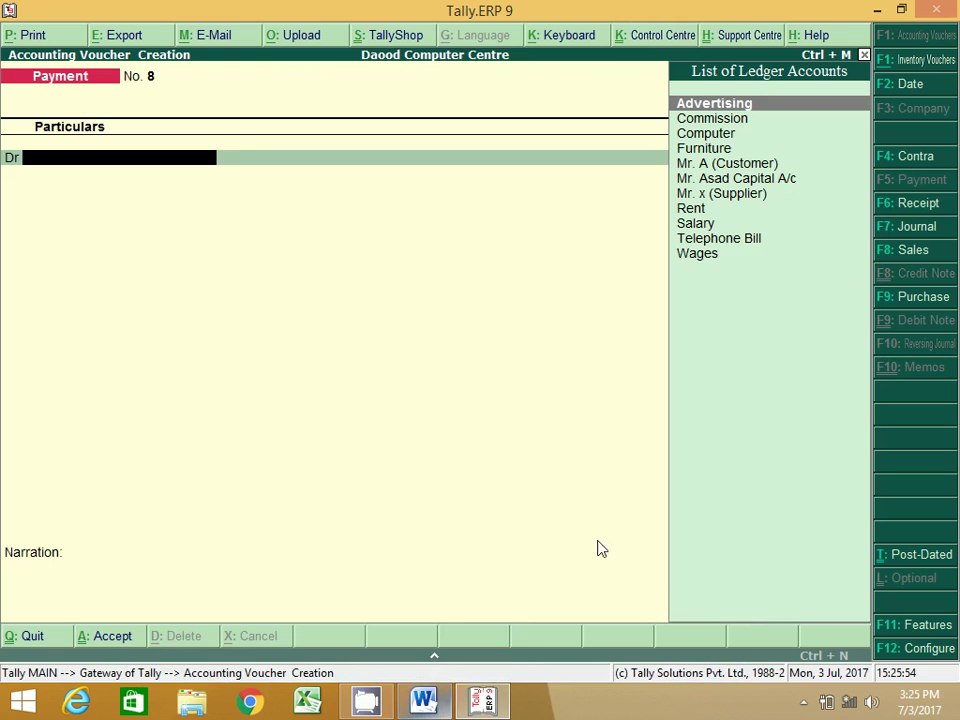
# Start a new Receipt voucher and credit Commission with 4000
pyautogui.click(897, 207)
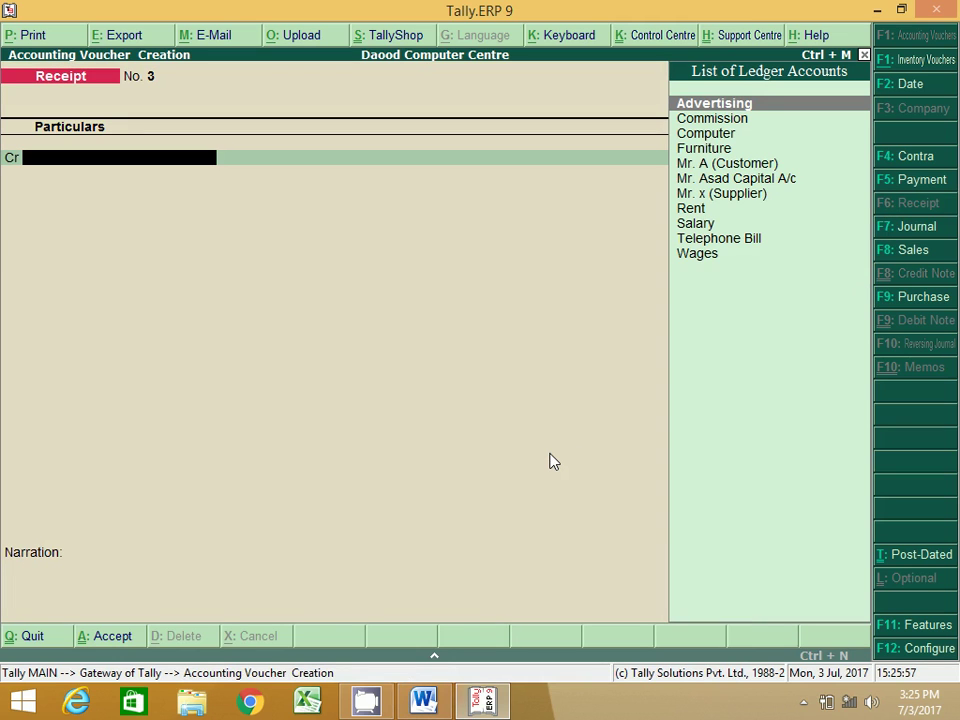
pyautogui.press('Down')
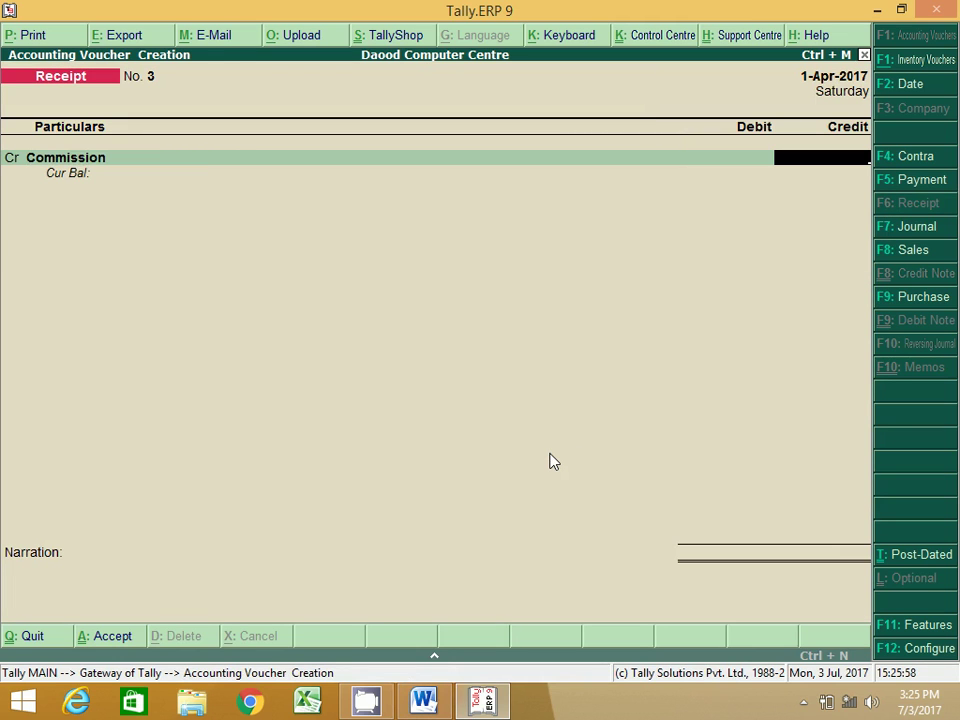
pyautogui.write('4000')
pyautogui.press('Return')
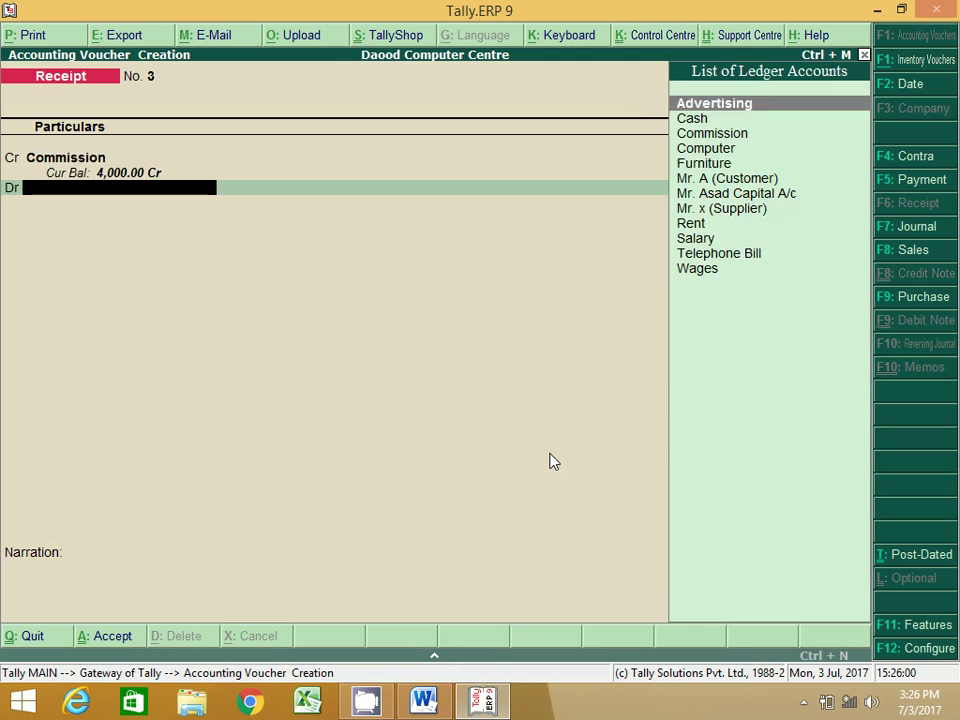
# Debit Cash with 4000 against the commission, leave the narration empty and save the Receipt voucher
pyautogui.press('Down')
pyautogui.press('Return')
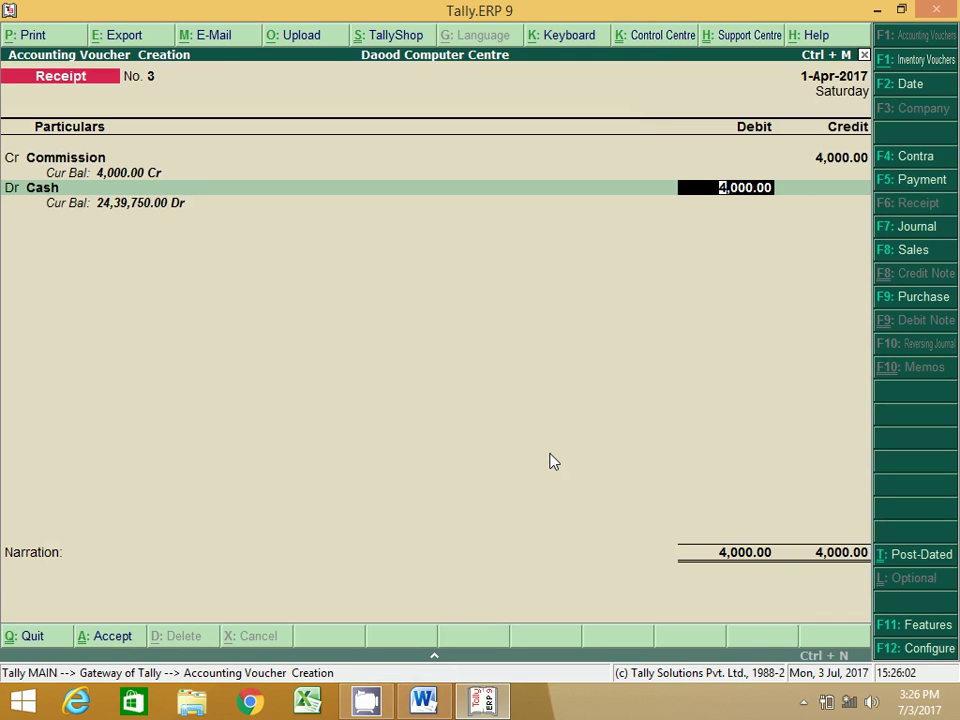
pyautogui.press('Return')
pyautogui.press('Return')
pyautogui.press('Return')
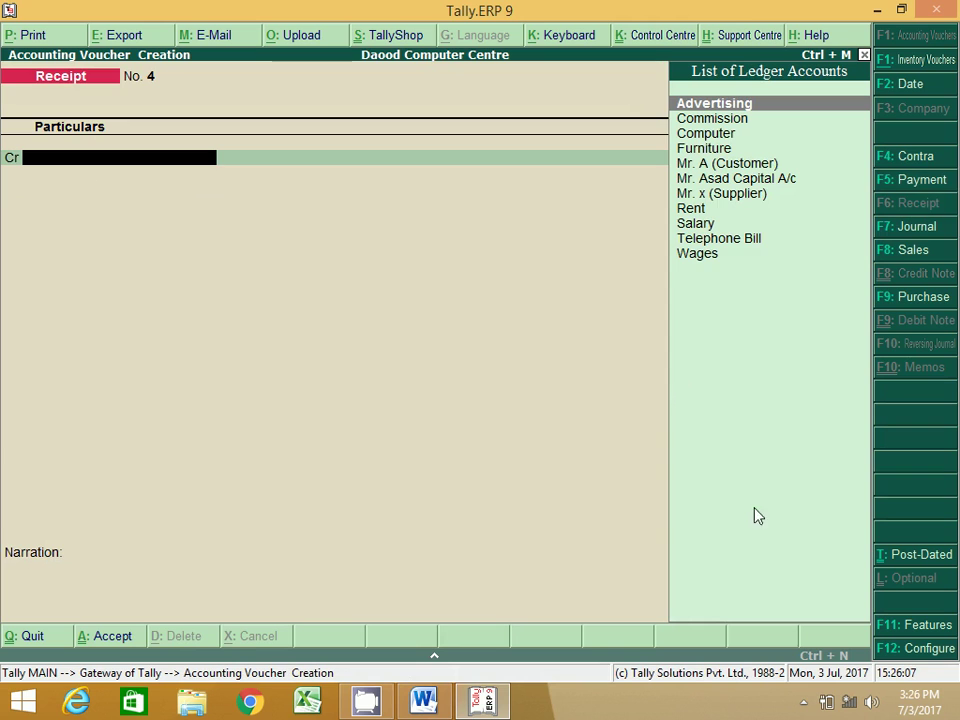
# Switch to a new Payment voucher, check the cash computer purchase entry in the Word document and return to Tally.ERP 9
pyautogui.press('F5')
pyautogui.click(443, 706)
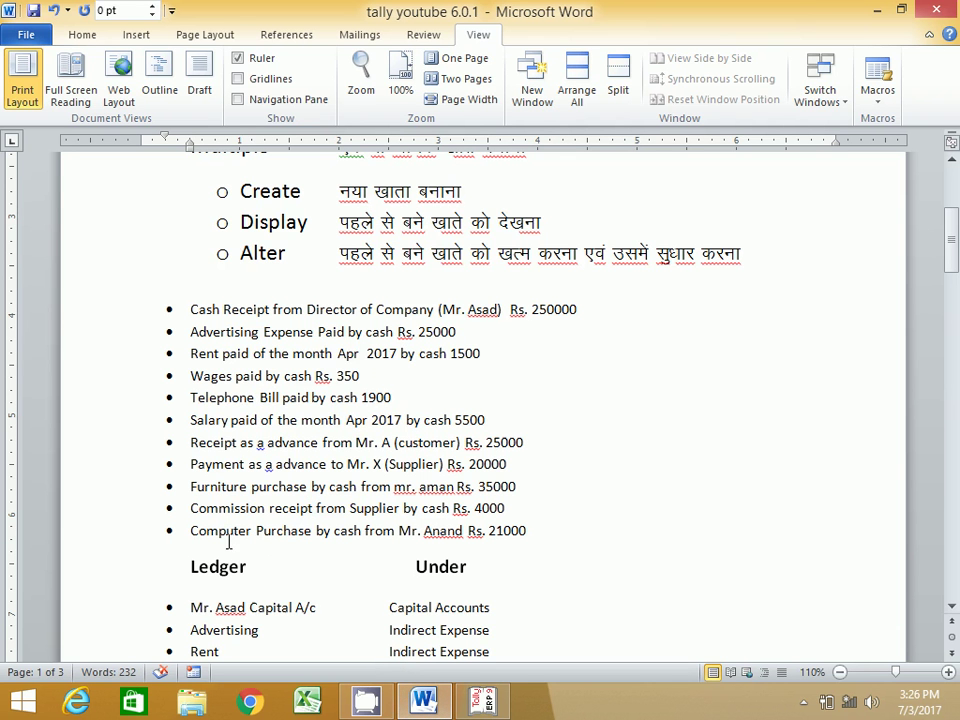
pyautogui.click(314, 509)
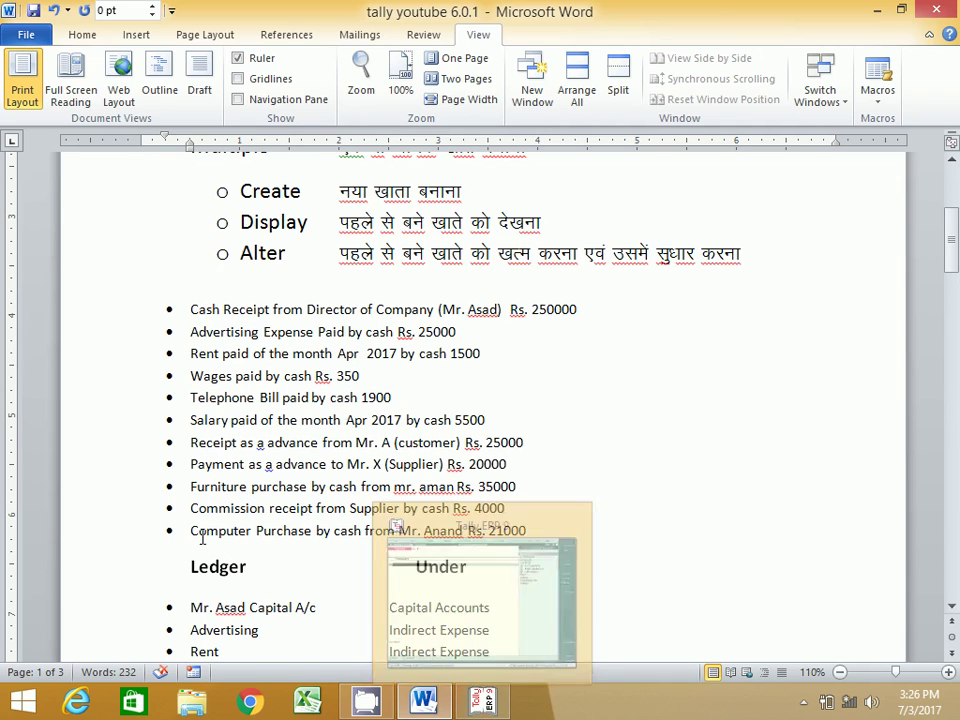
pyautogui.moveTo(193, 532); pyautogui.dragTo(524, 530)
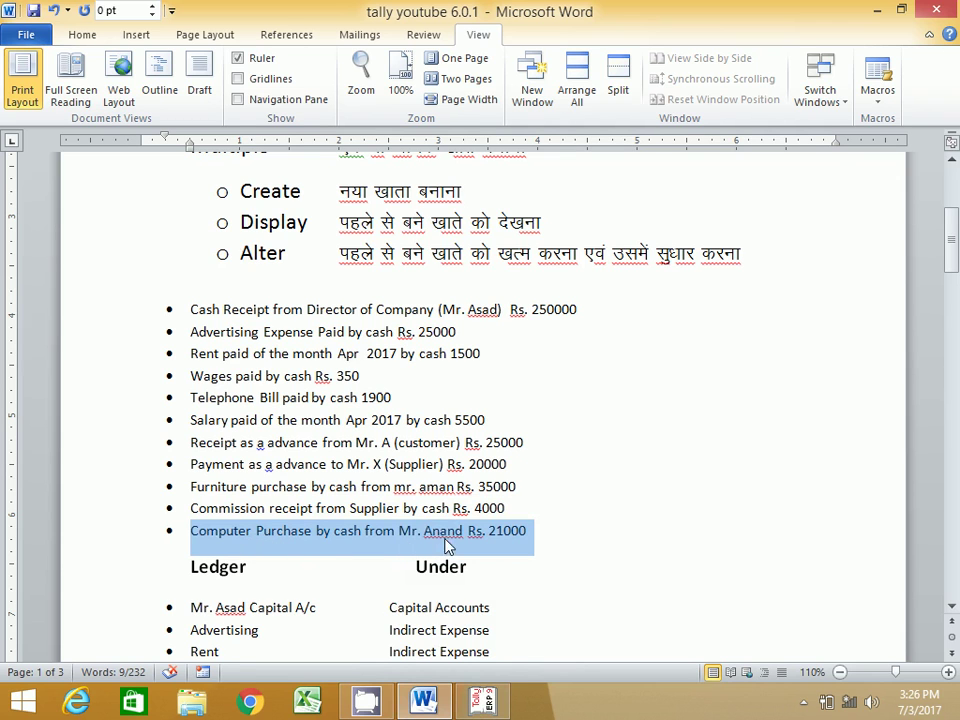
pyautogui.click(482, 700)
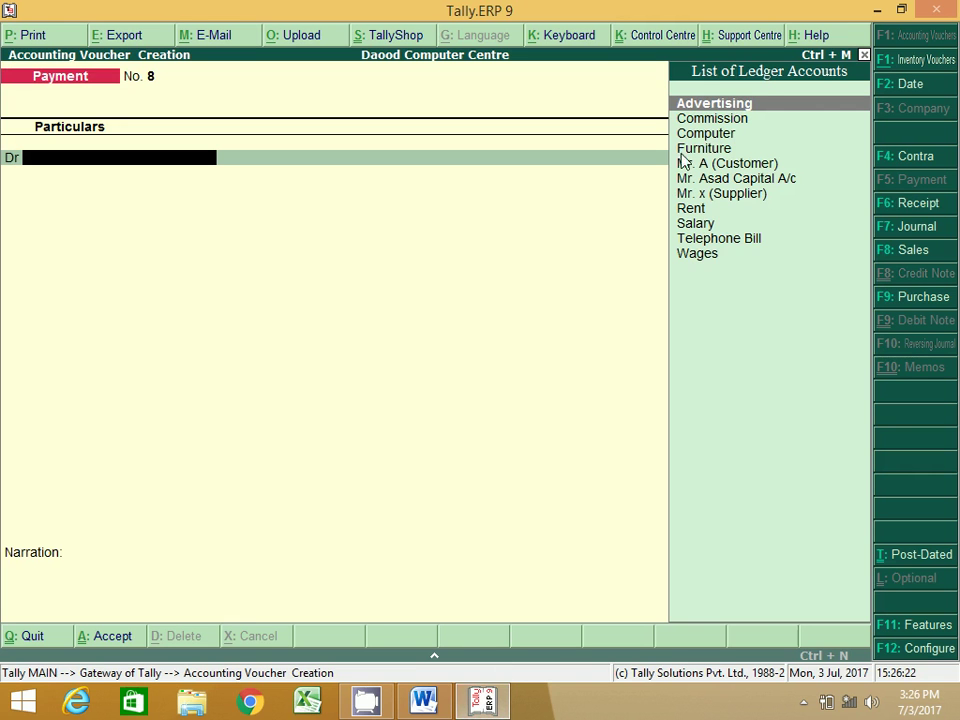
# Debit Computer with 21000 in the Payment voucher, checking the amount against the Word document
pyautogui.click(704, 134)
pyautogui.press('Return')
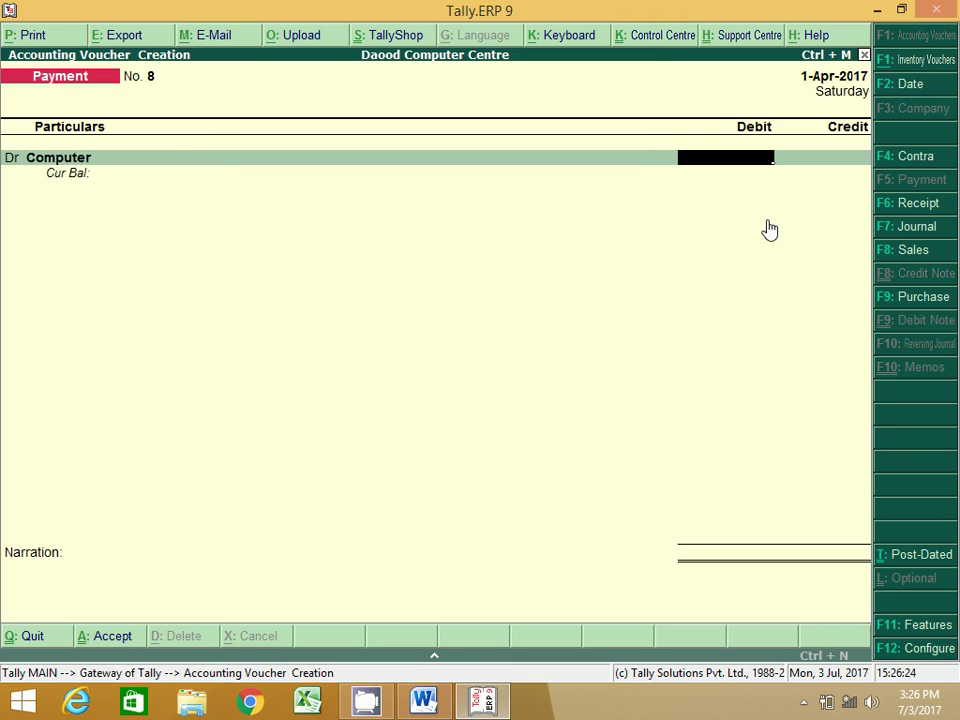
pyautogui.click(424, 700)
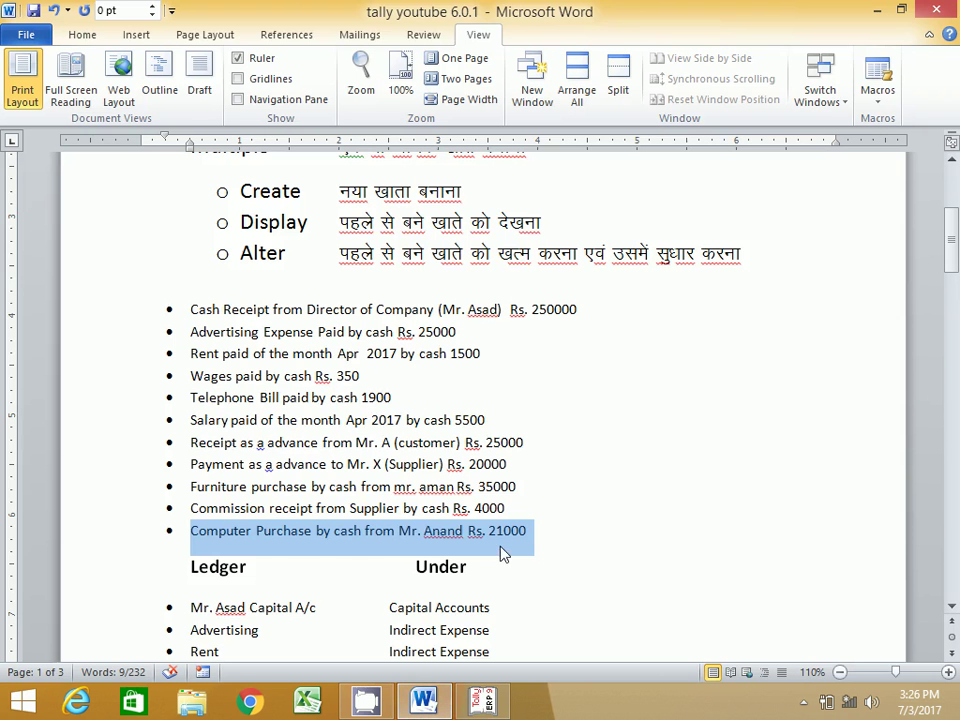
pyautogui.hotkey('alt', 'Tab')
pyautogui.write('21000')
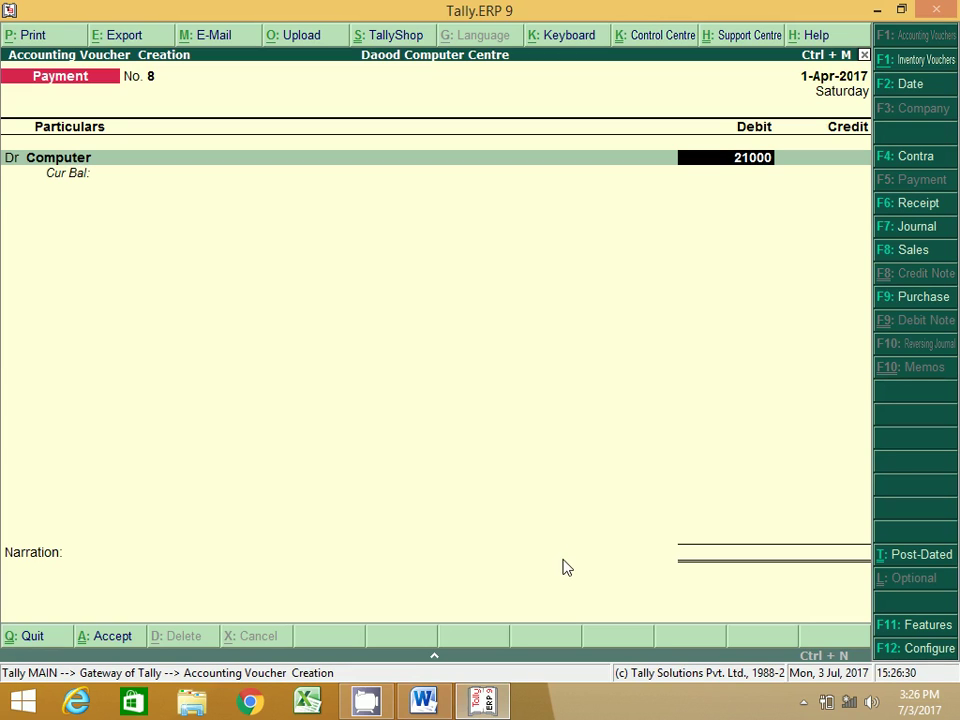
pyautogui.press('Return')
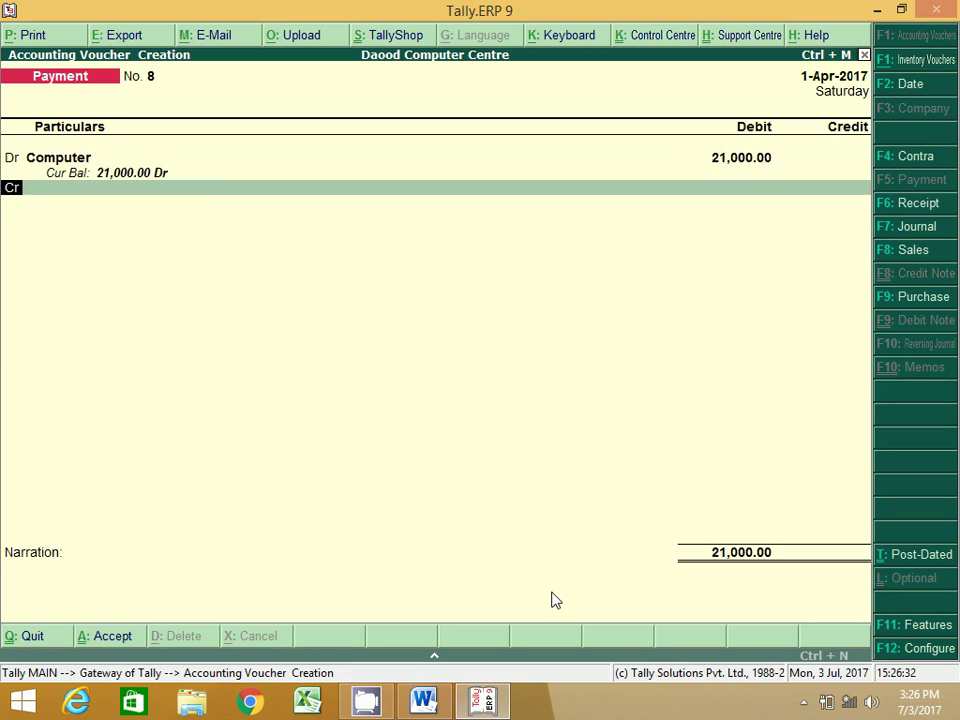
# Credit Cash with 21000 against the computer purchase
pyautogui.press('Down')
pyautogui.press('Return')
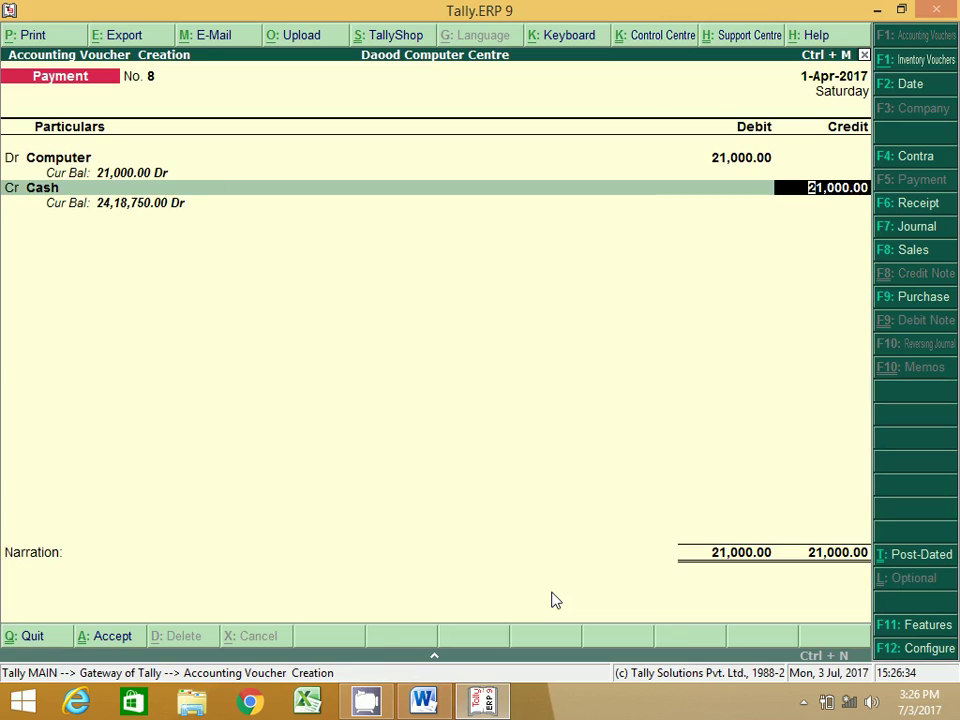
pyautogui.press('Return')
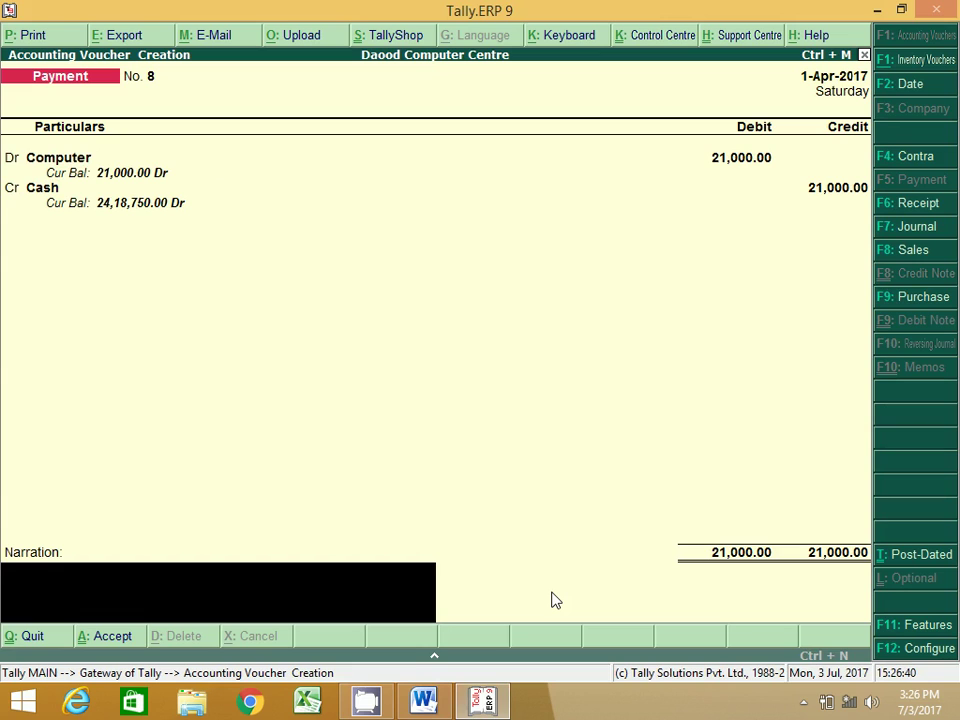
# Enter the narration "being computer purchased on cash from" followed by the seller's name, and save the Payment voucher
pyautogui.write('being computer pur')
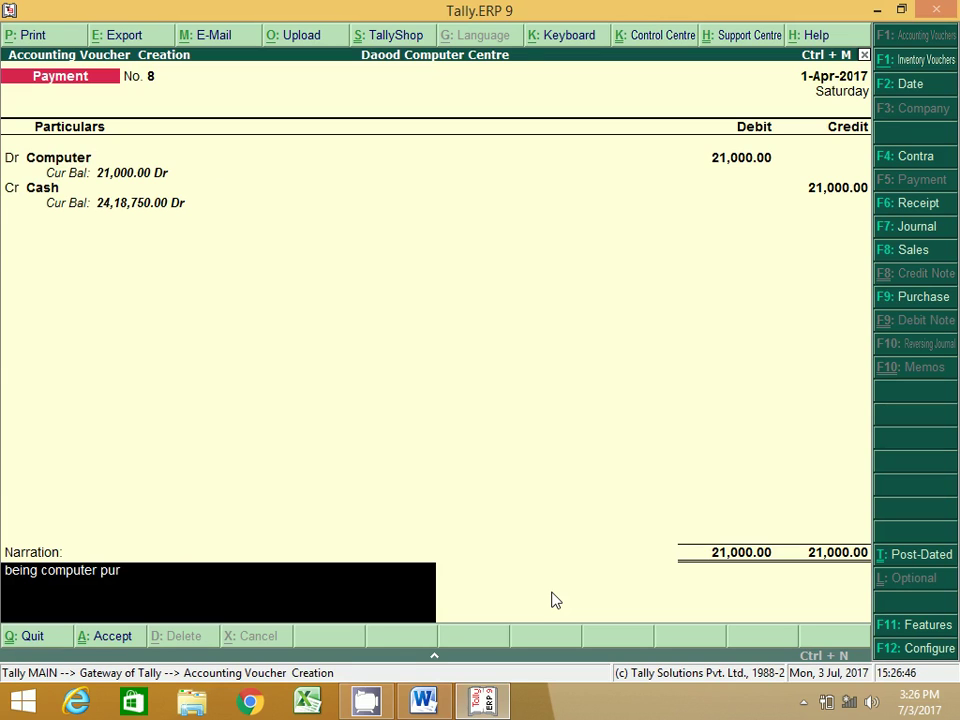
pyautogui.write('chased on cash fro')
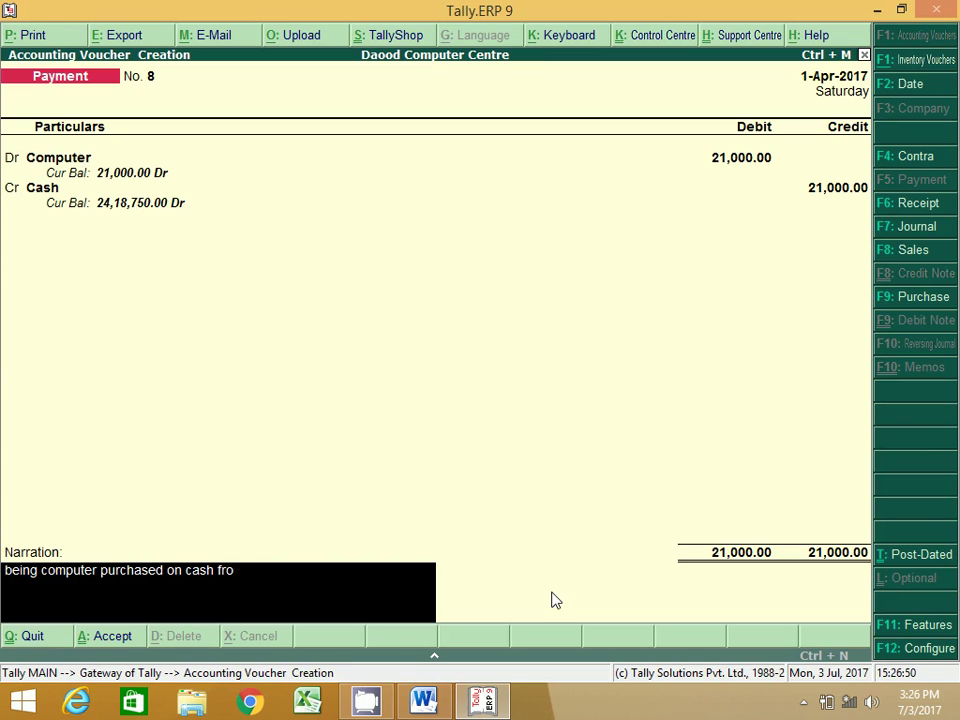
pyautogui.write('m mr. anand singh')
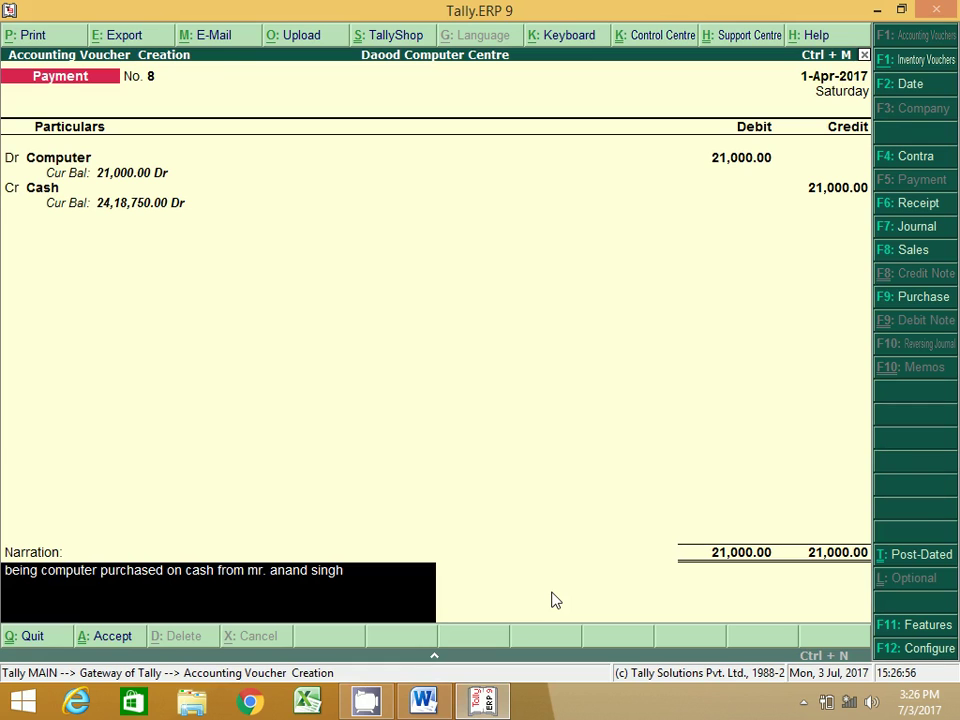
pyautogui.press('Return')
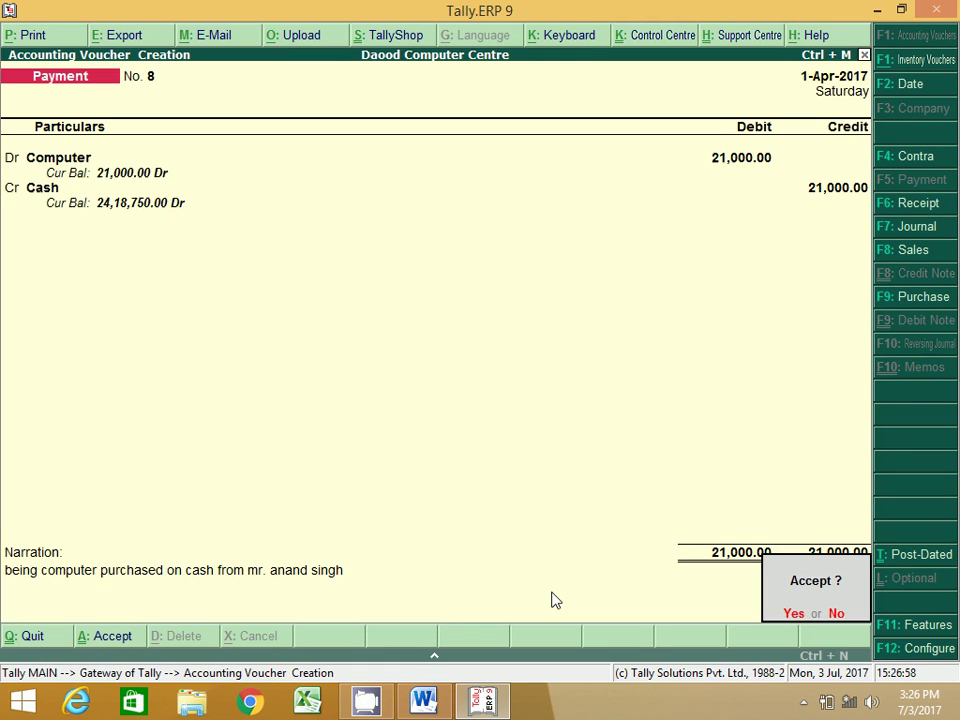
pyautogui.press('Return')
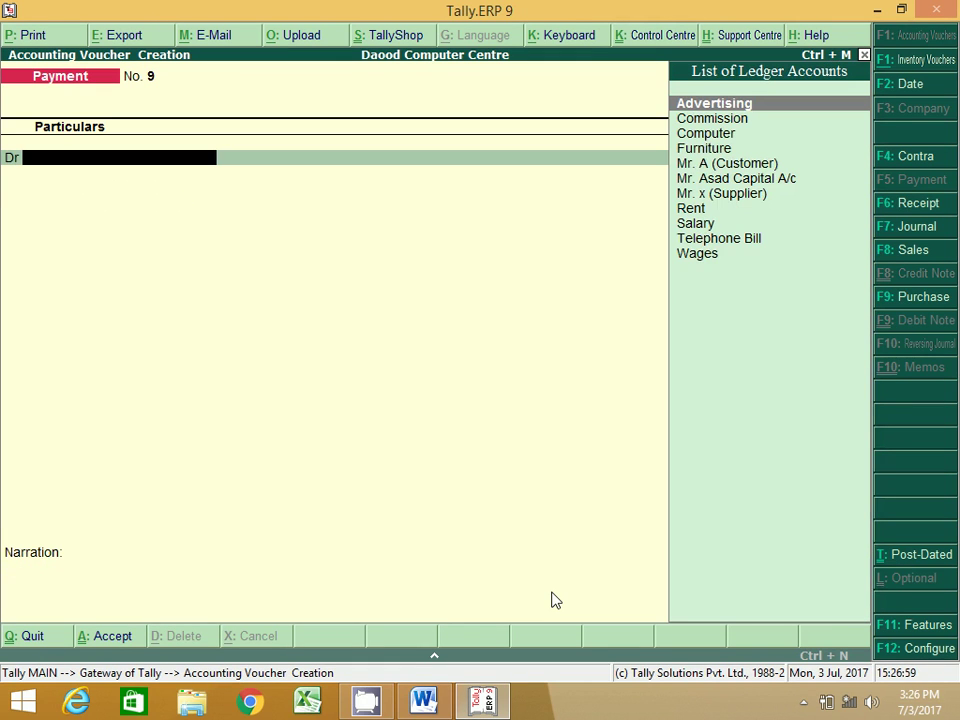
# Review the transaction list, the ledger groups and the title's version number in the Word document
pyautogui.click(423, 705)
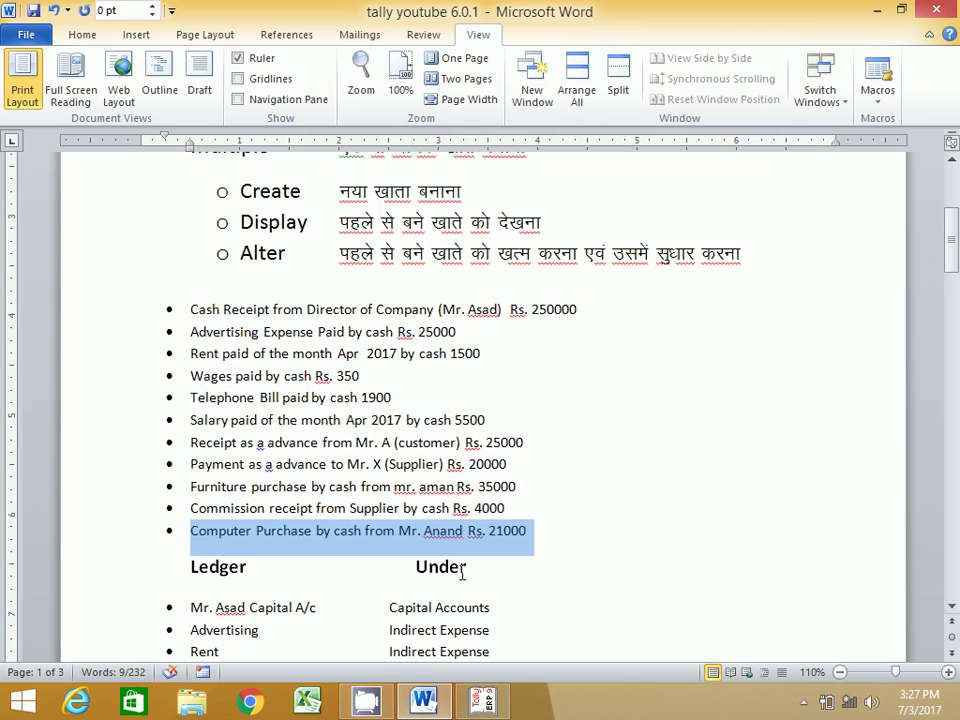
pyautogui.click(405, 399)
pyautogui.scroll(5, 481, 460)
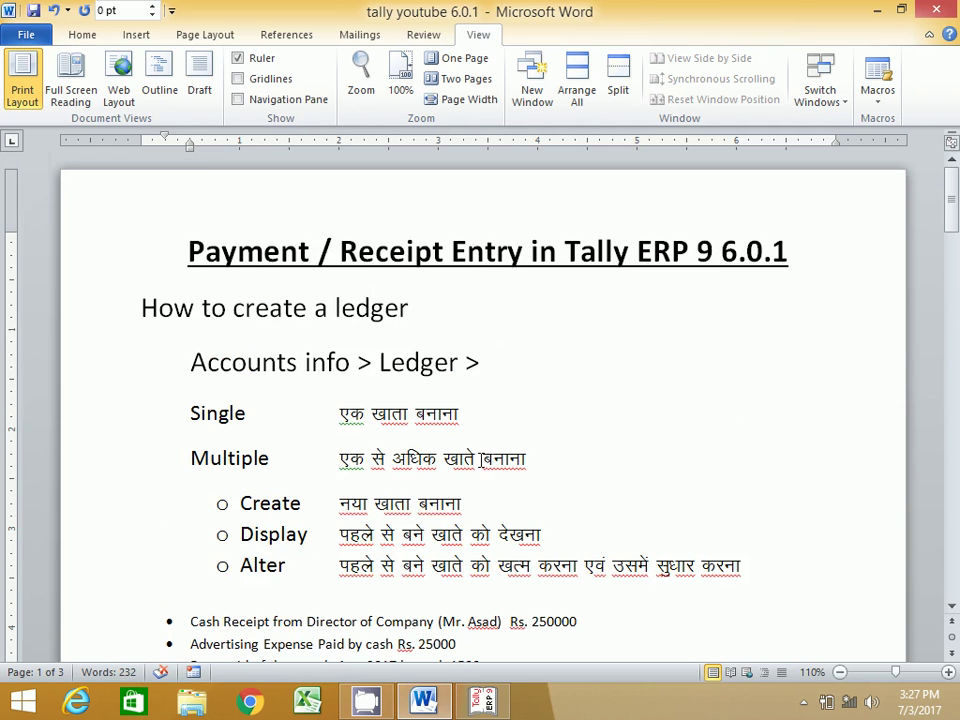
pyautogui.scroll(-5, 481, 460)
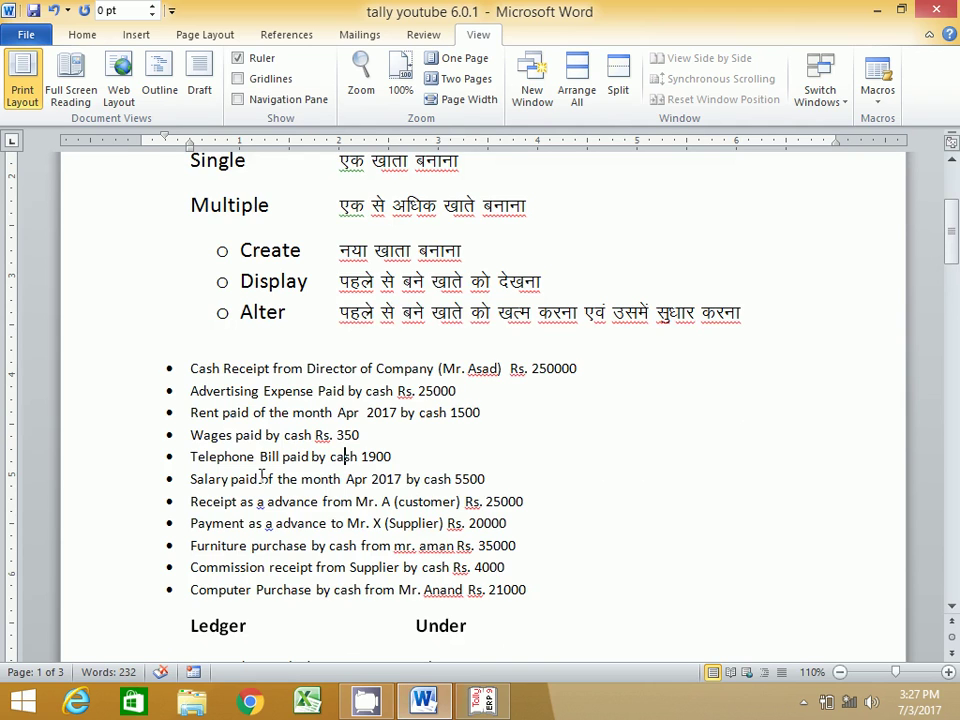
pyautogui.scroll(-5, 296, 476)
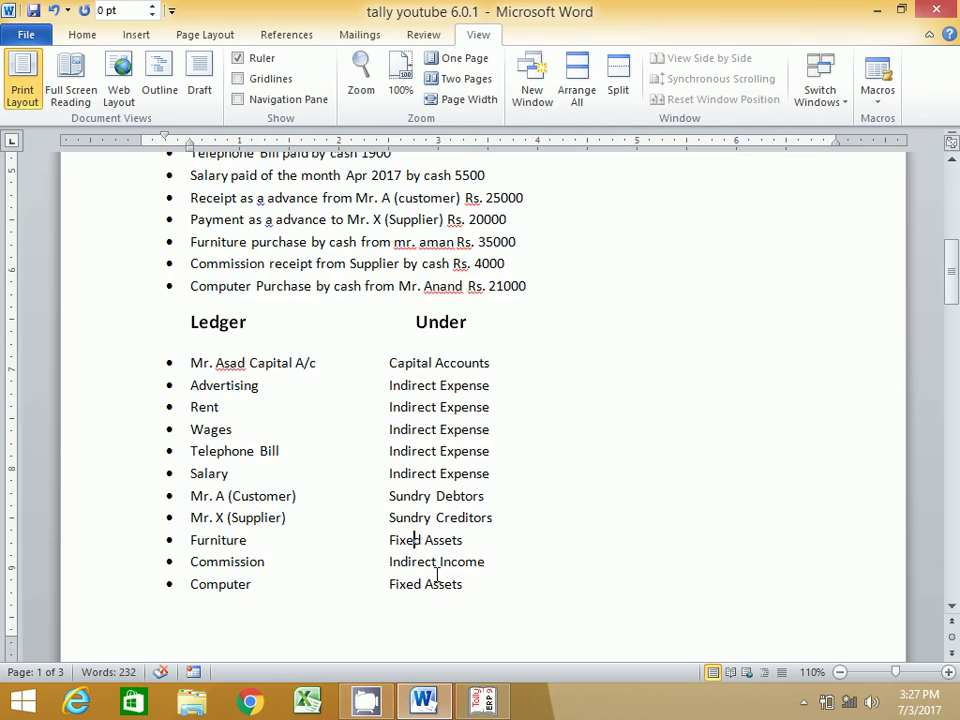
pyautogui.scroll(10, 437, 576)
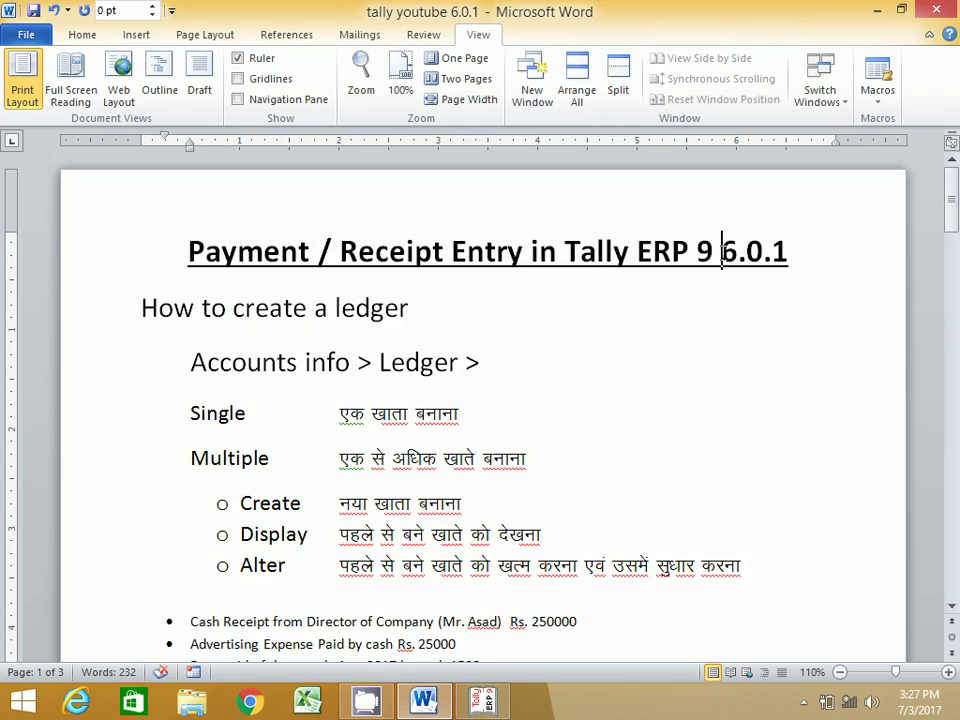
pyautogui.moveTo(721, 251); pyautogui.dragTo(789, 247)
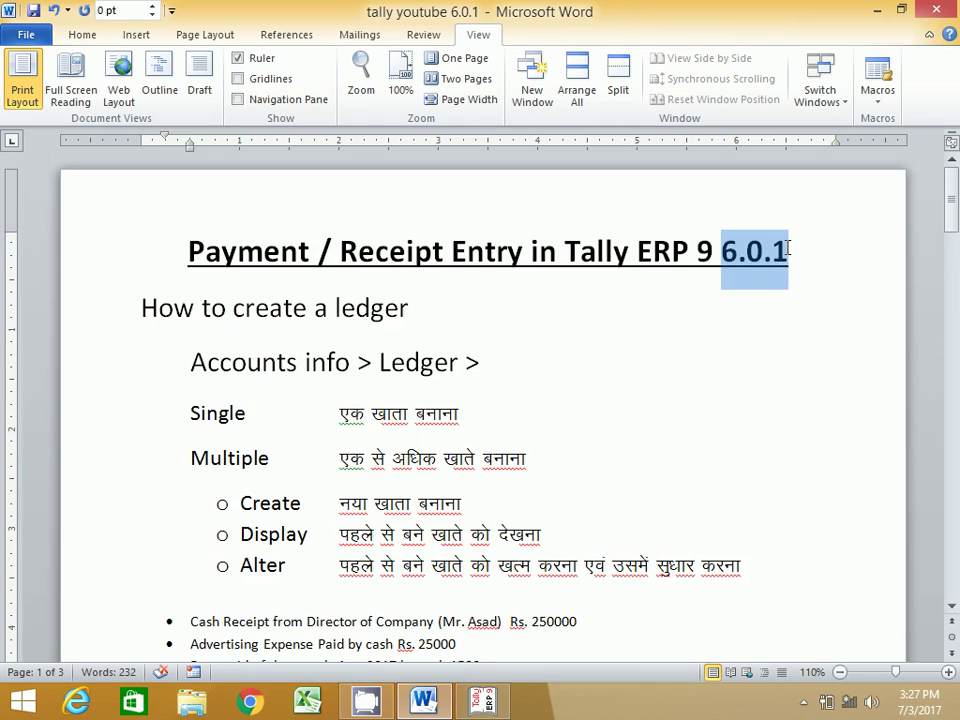
pyautogui.click(741, 256)
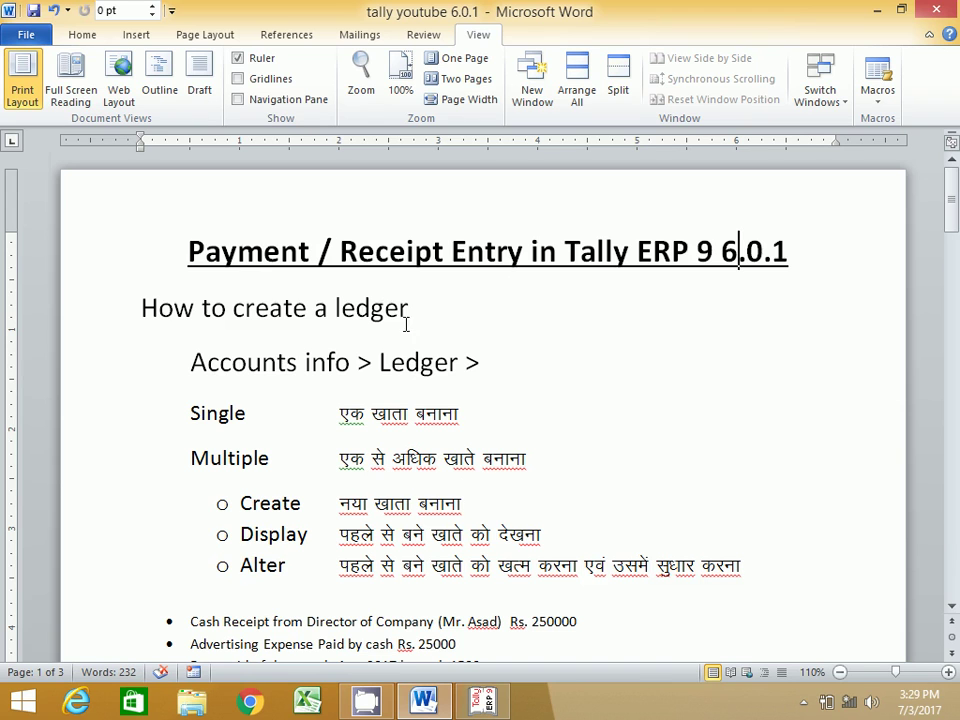
pyautogui.click(483, 700)
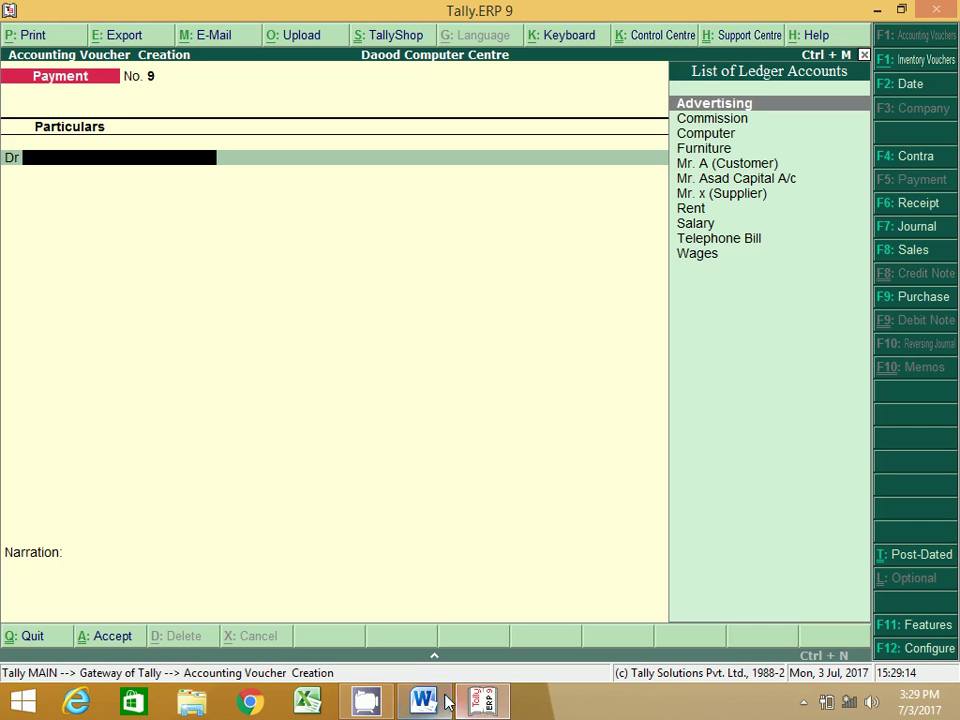
pyautogui.click(803, 702)
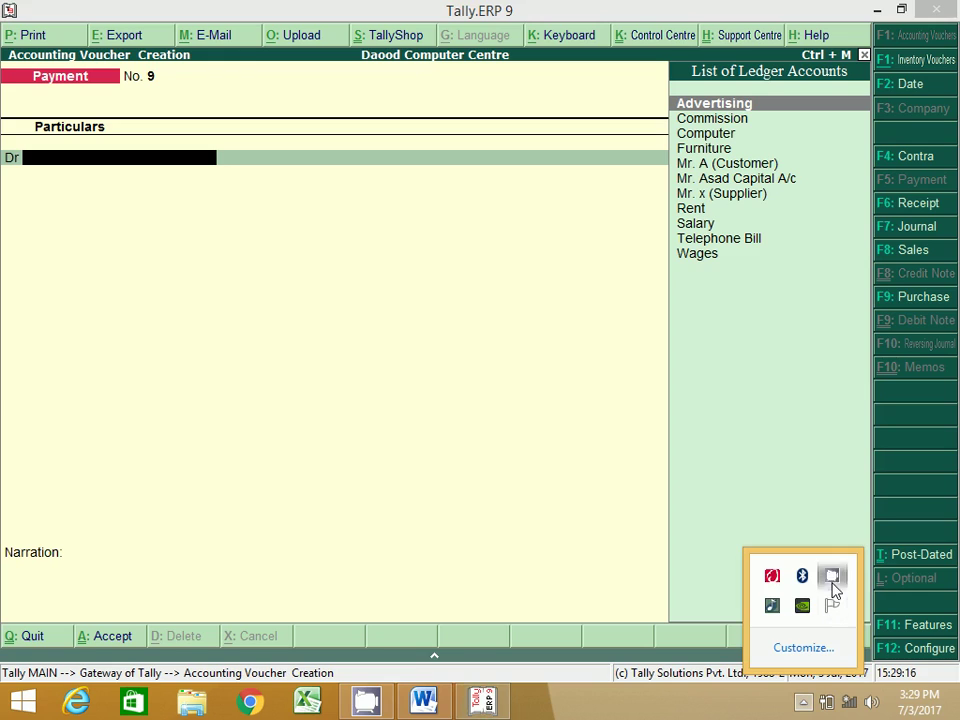